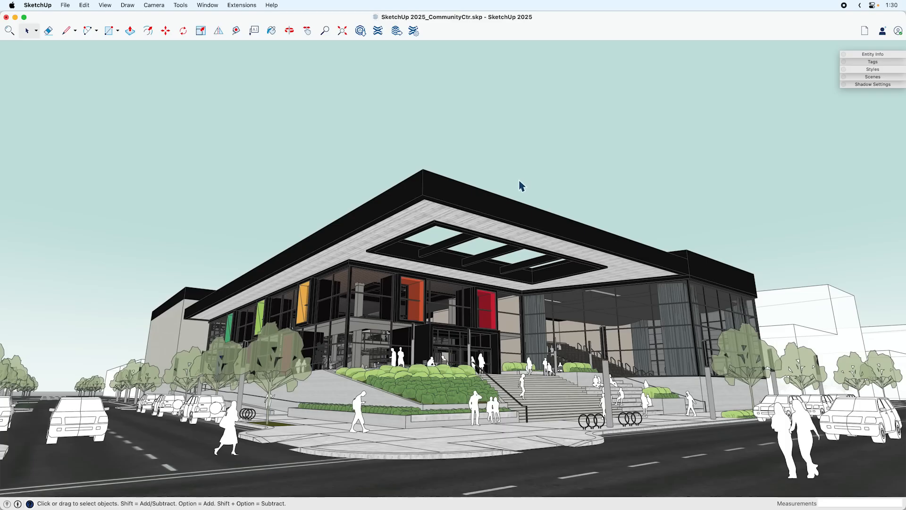
# Step: Show the model's environments and apply Sky - Partial Clouds 2K IBL, followed by Rooftop 2K IBL
pyautogui.click(208, 5)
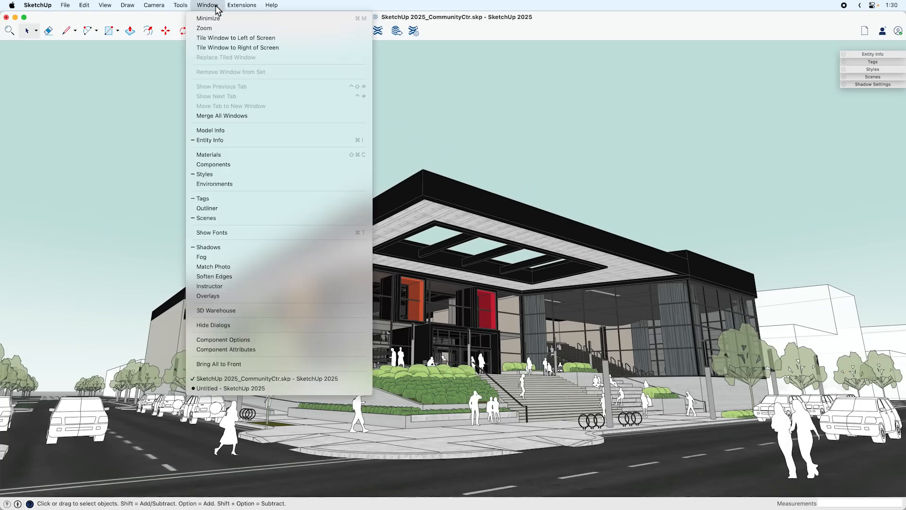
pyautogui.click(252, 185)
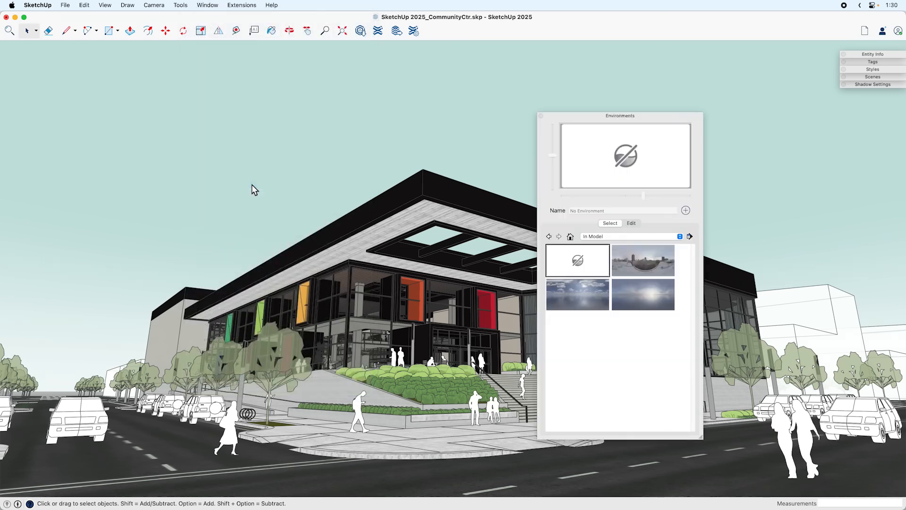
pyautogui.click(590, 298)
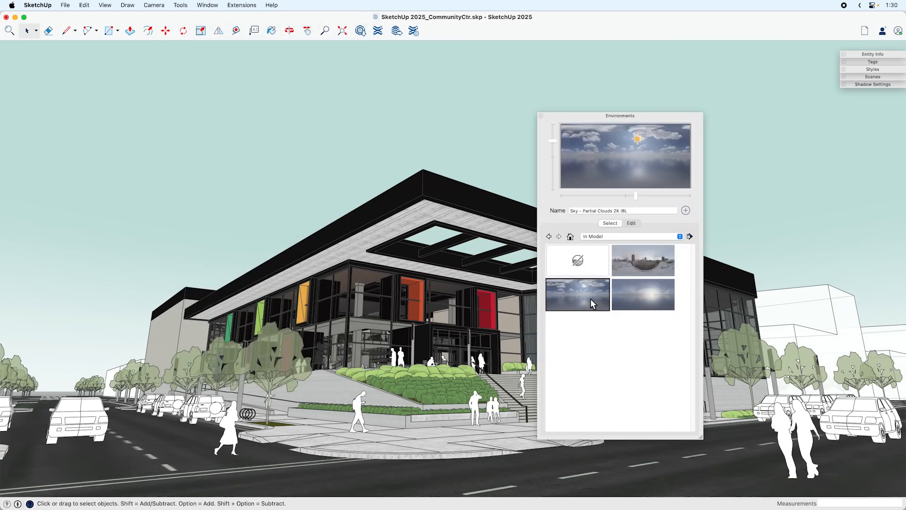
pyautogui.press('pagedown')
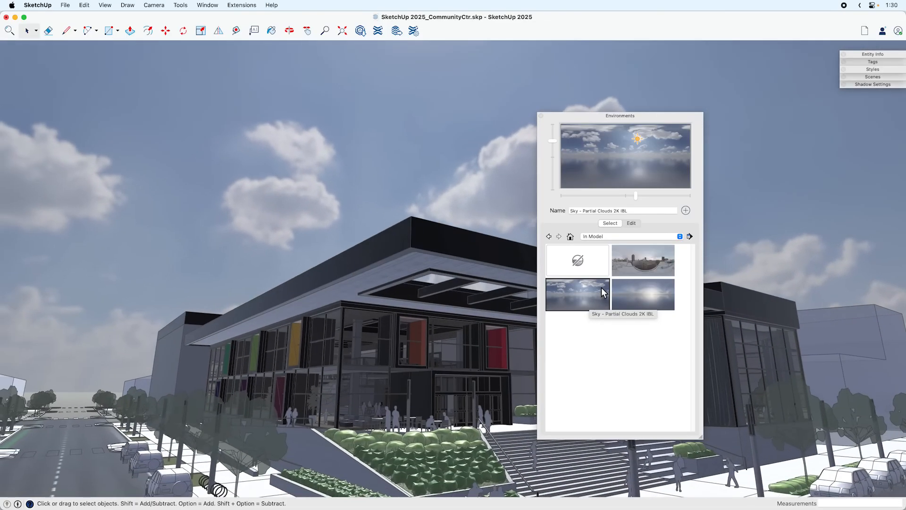
pyautogui.click(641, 262)
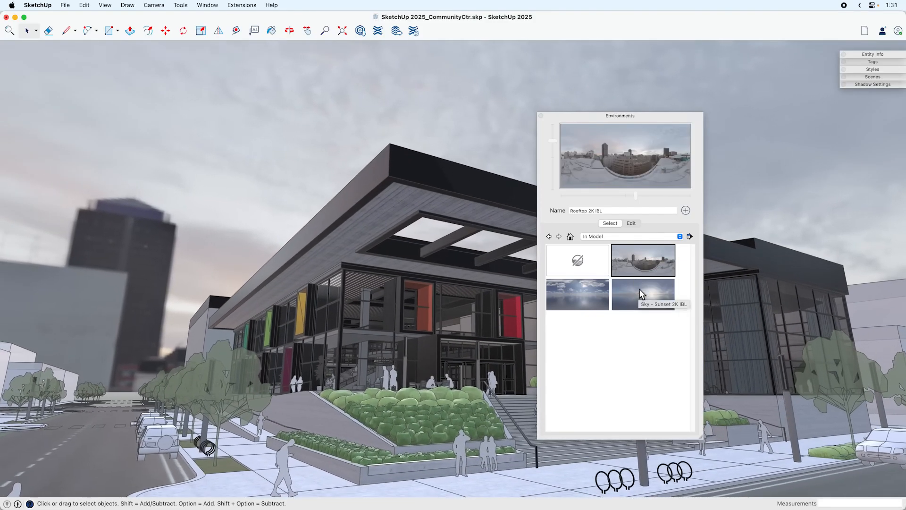
# Step: Apply the Sky - Sunset 2K IBL environment and set its rotation angle to 83
pyautogui.click(639, 288)
pyautogui.click(632, 223)
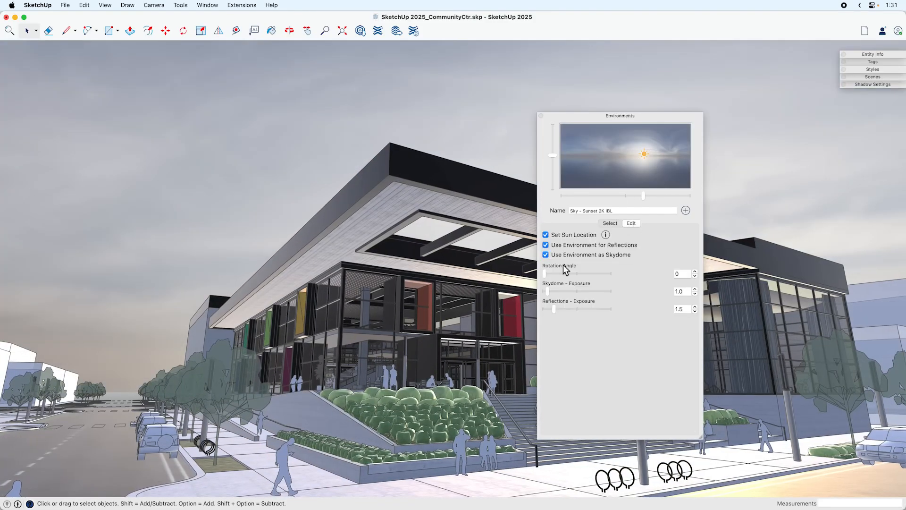
pyautogui.moveTo(544, 273); pyautogui.dragTo(561, 275)
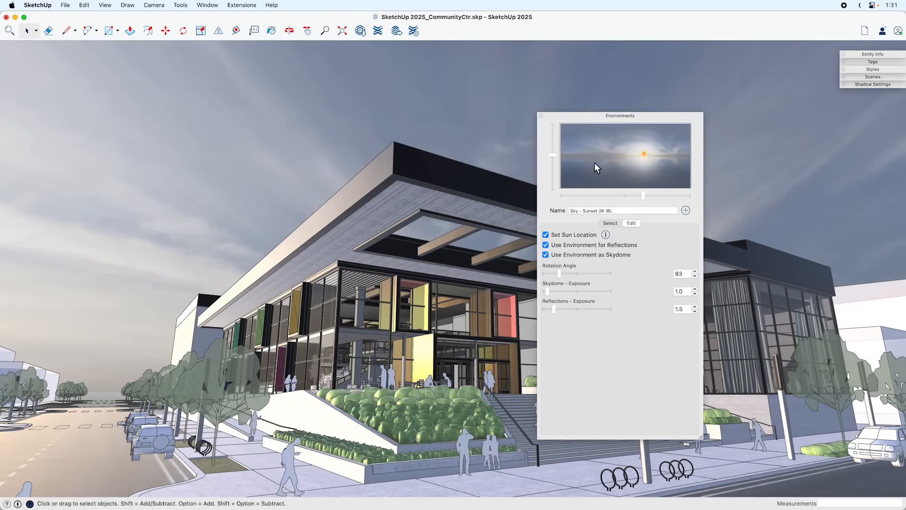
pyautogui.moveTo(593, 120); pyautogui.dragTo(741, 147)
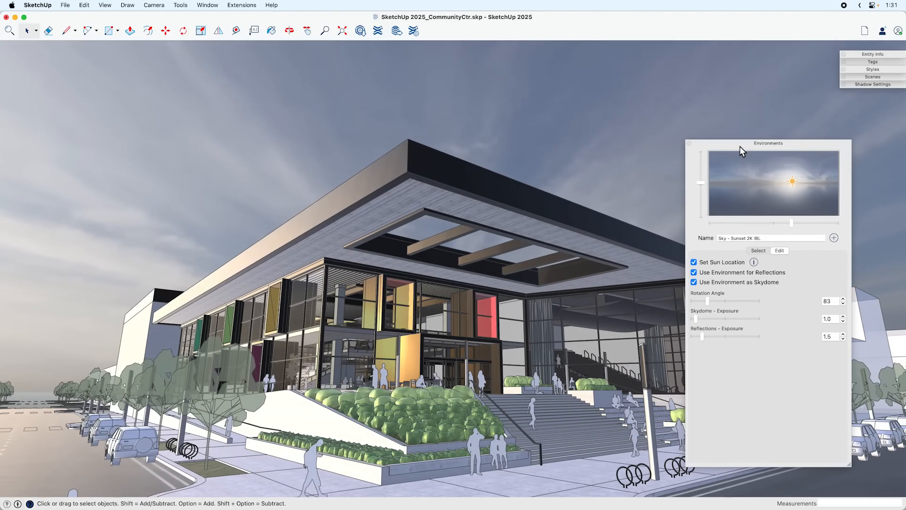
# Step: Look through the environments available in the built-in Environments library
pyautogui.click(758, 251)
pyautogui.click(759, 263)
pyautogui.click(762, 274)
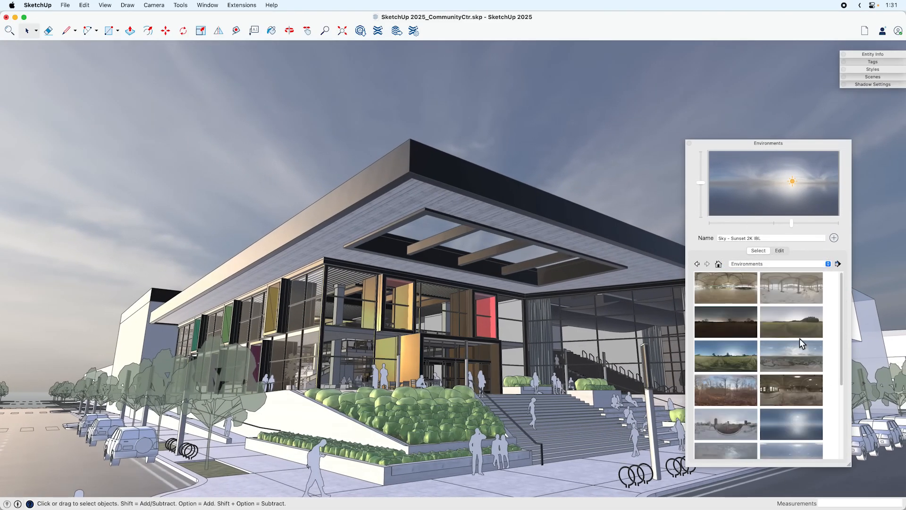
pyautogui.scroll(-1, 829, 308)
pyautogui.scroll(-4, 829, 309)
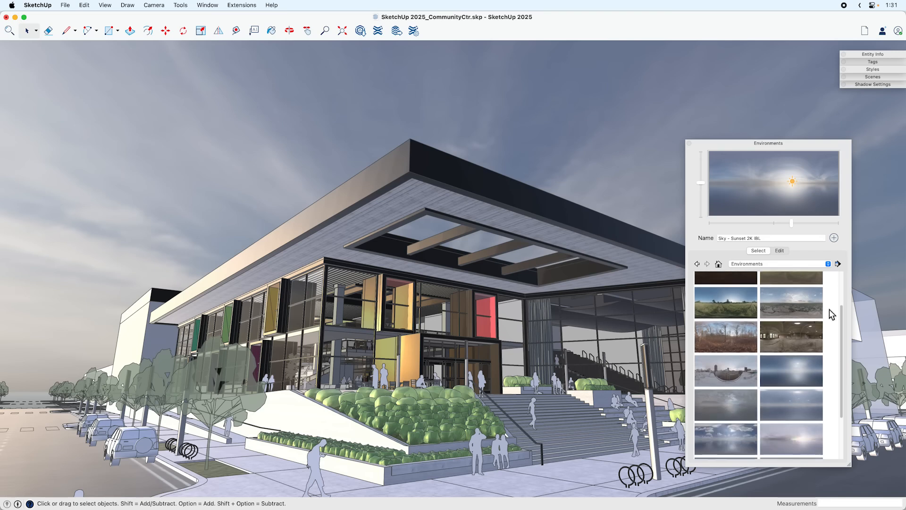
pyautogui.scroll(5, 826, 316)
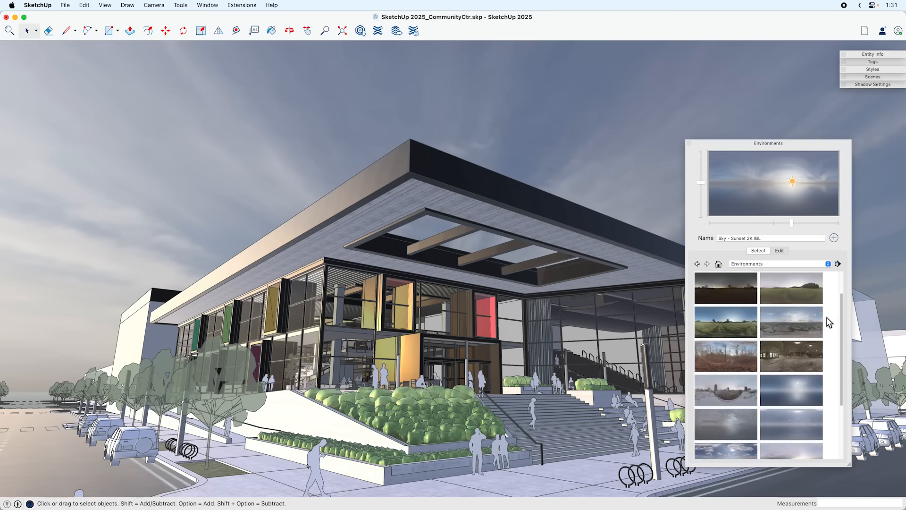
# Step: Add wide_street_01_4k.hdr as a new environment and set its rotation angle to 122
pyautogui.click(834, 239)
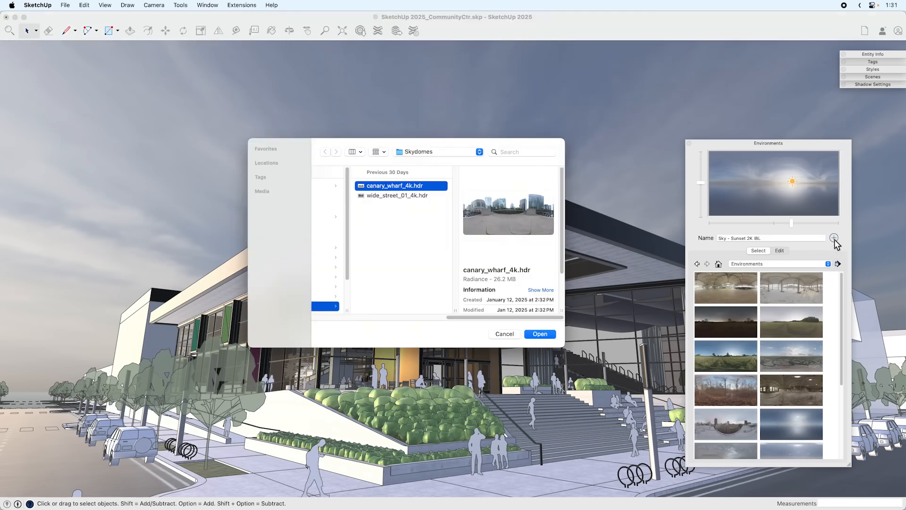
pyautogui.click(412, 196)
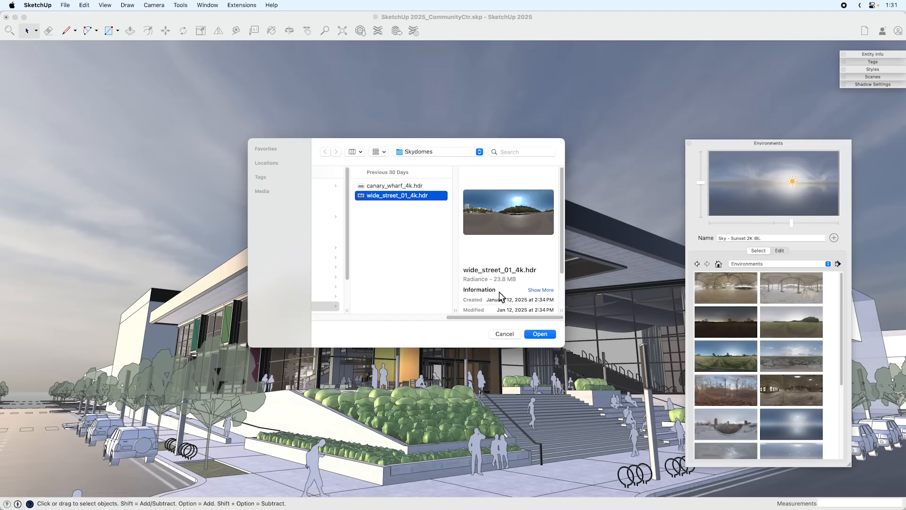
pyautogui.click(538, 334)
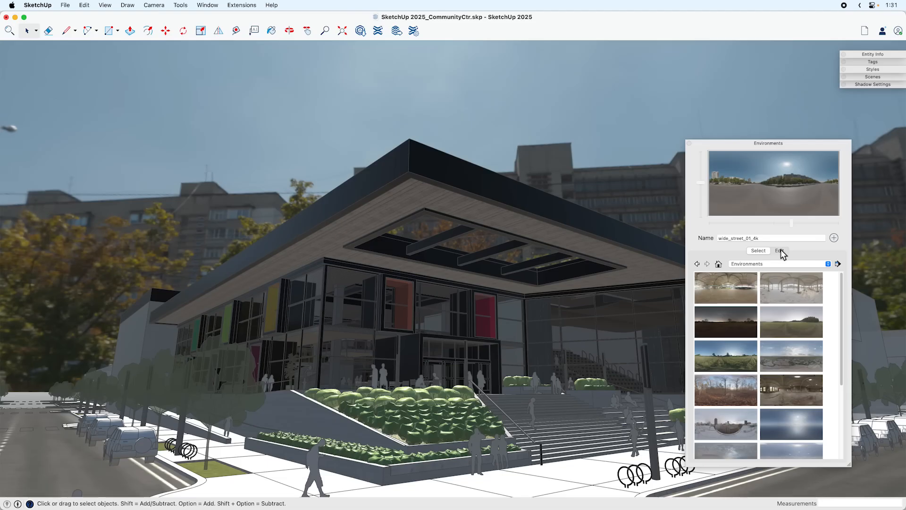
pyautogui.click(779, 251)
pyautogui.moveTo(693, 301); pyautogui.dragTo(718, 301)
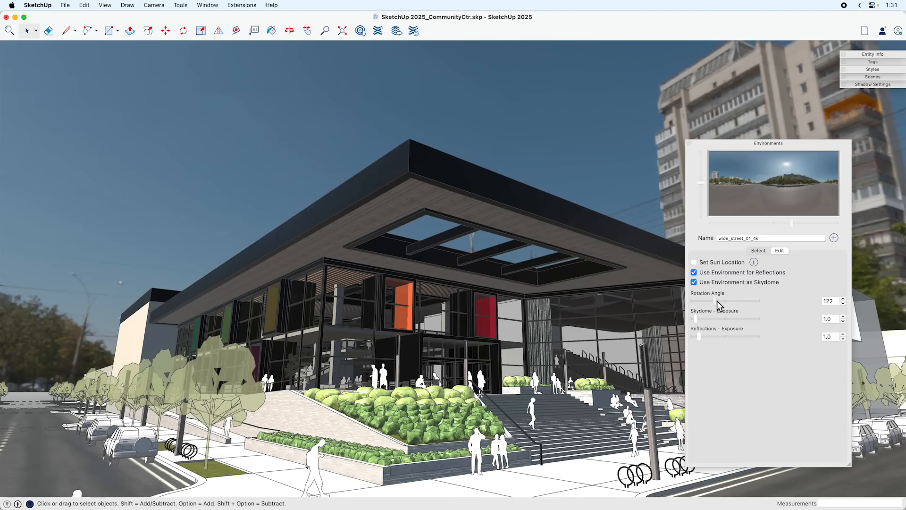
pyautogui.click(735, 145)
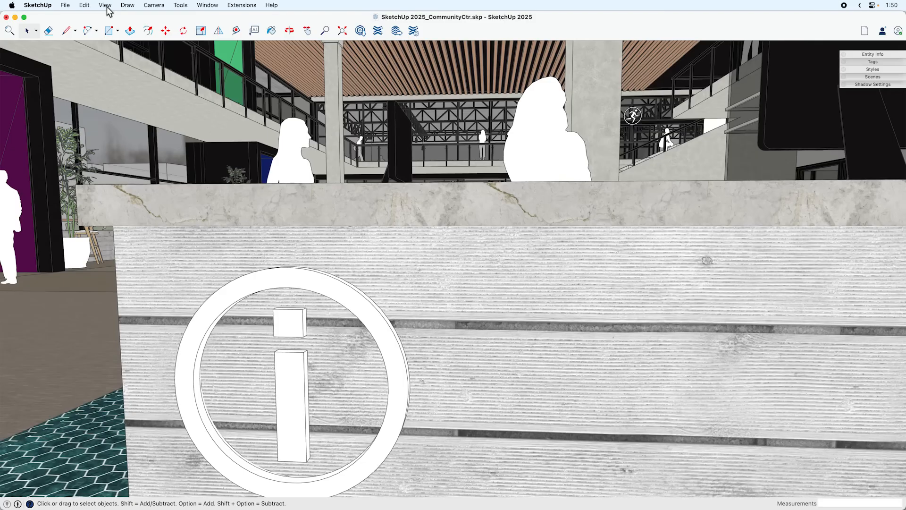
# Step: Switch the model's face style to Photoreal Materials
pyautogui.click(105, 6)
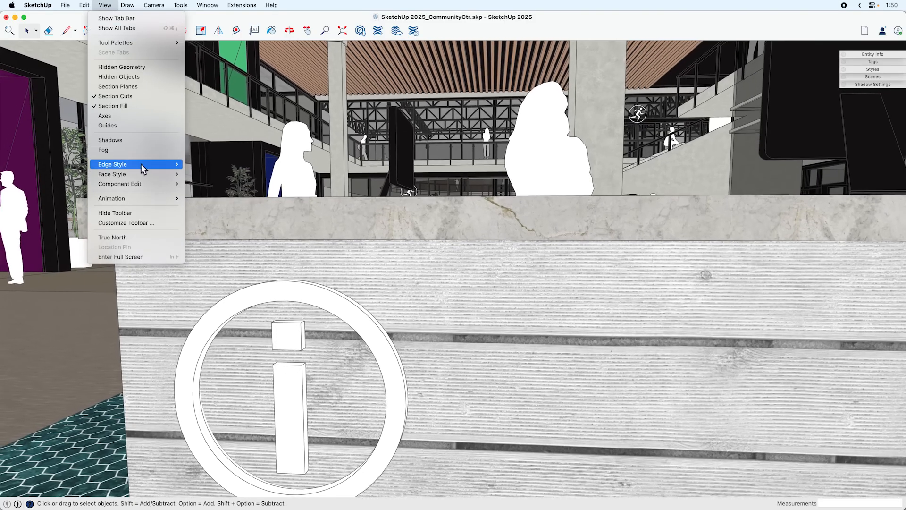
pyautogui.moveTo(146, 174)
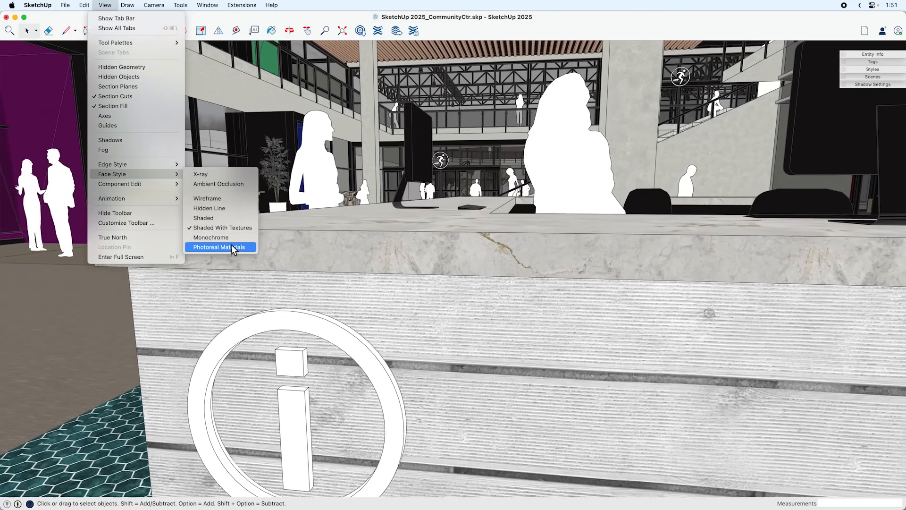
pyautogui.click(231, 245)
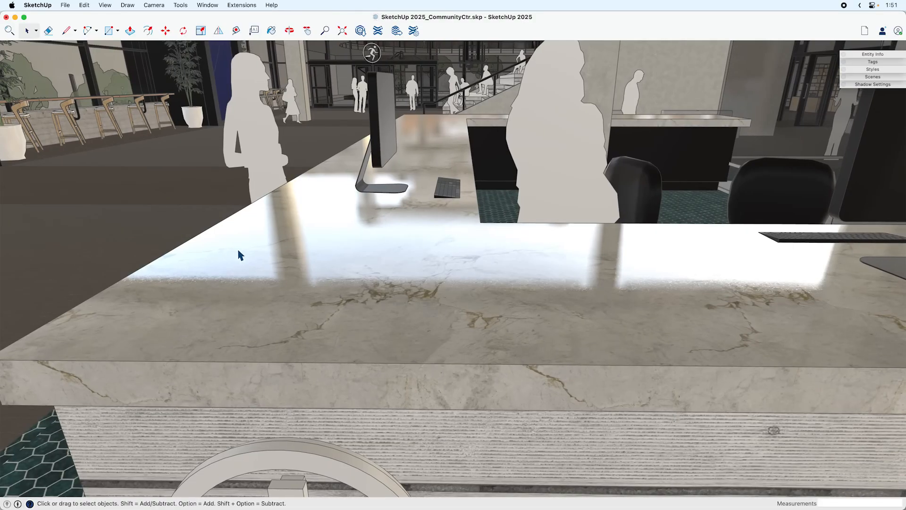
# Step: Sample the marble material of the reception countertop and set its roughness to 0.11 and its normal strength to 0.69
pyautogui.press('b')
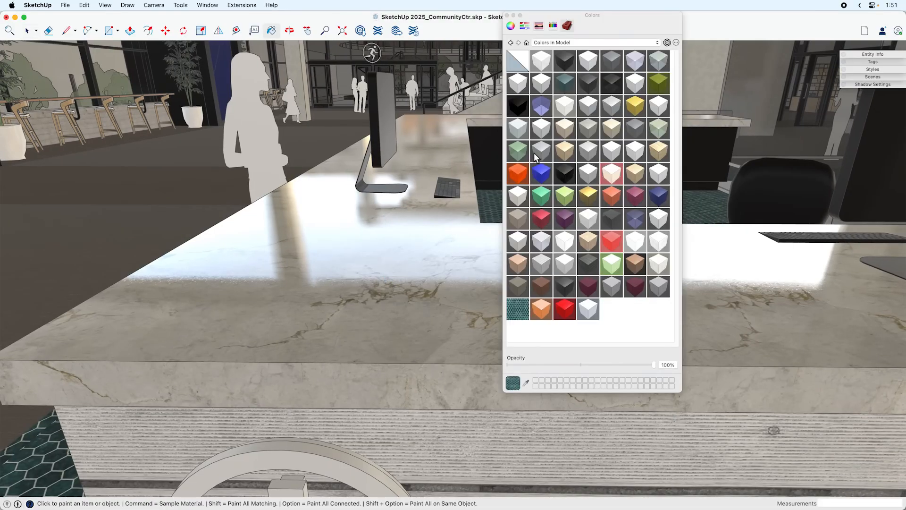
pyautogui.moveTo(619, 21); pyautogui.dragTo(608, 78)
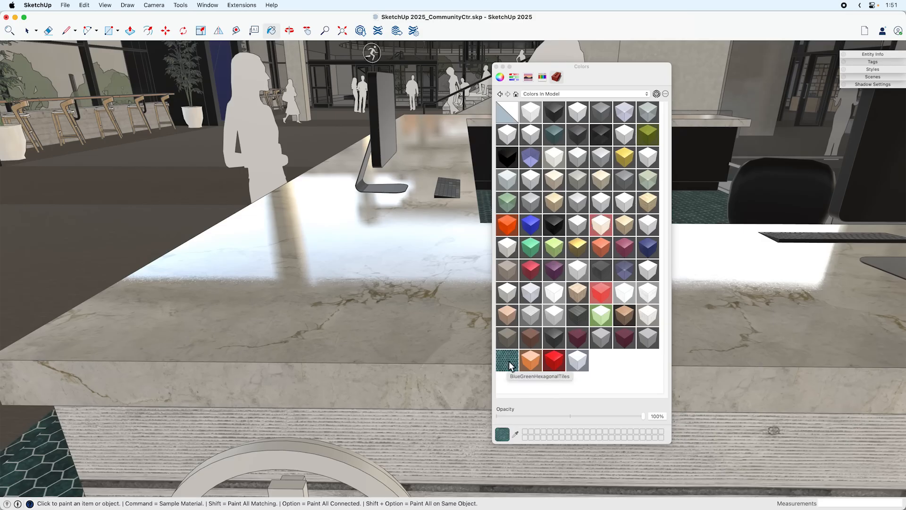
pyautogui.keyDown('super'); pyautogui.click(421, 307); pyautogui.keyUp('super')
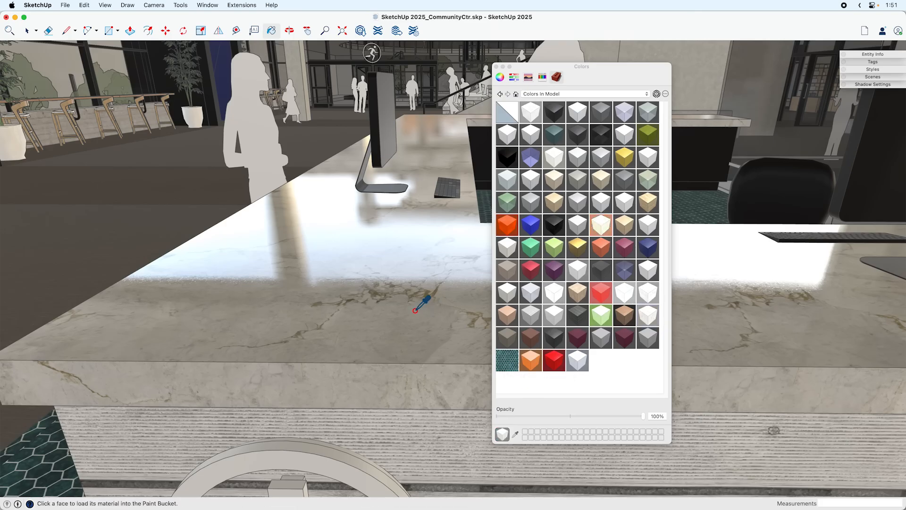
pyautogui.doubleClick(649, 318)
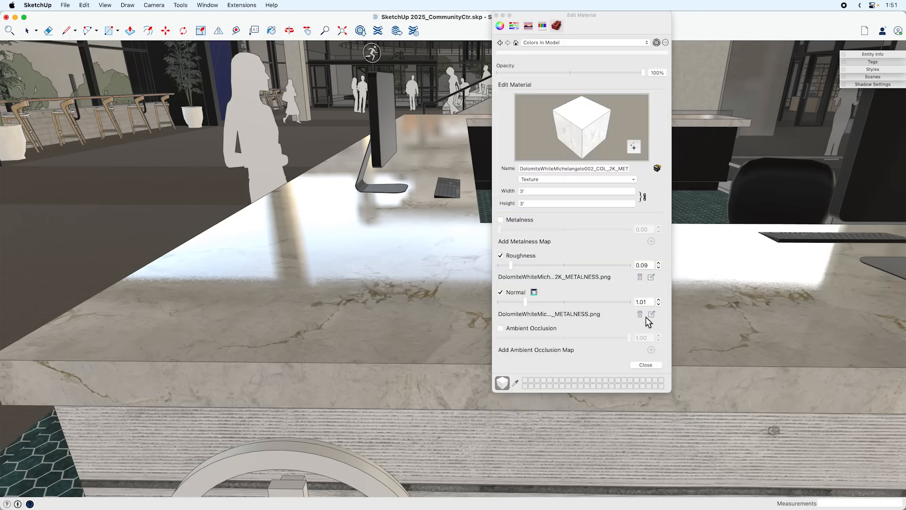
pyautogui.click(600, 180)
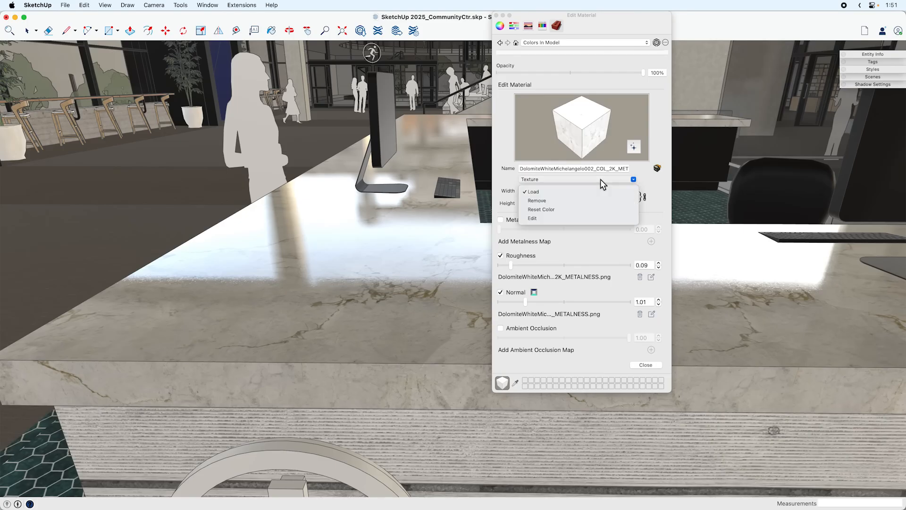
pyautogui.click(601, 180)
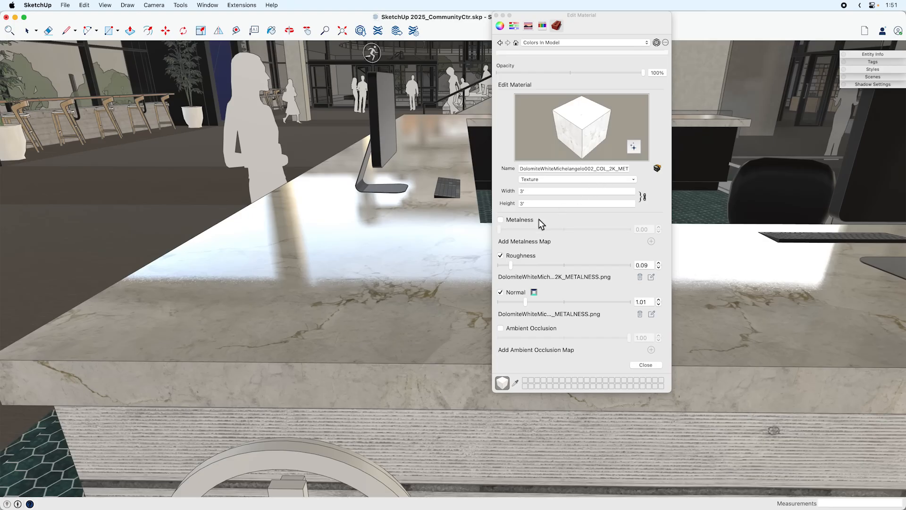
pyautogui.moveTo(512, 267)
pyautogui.mouseDown()
pyautogui.moveTo(564, 266)
pyautogui.moveTo(516, 266)
pyautogui.mouseUp()
pyautogui.moveTo(526, 301)
pyautogui.mouseDown()
pyautogui.moveTo(591, 303)
pyautogui.moveTo(519, 305)
pyautogui.mouseUp()
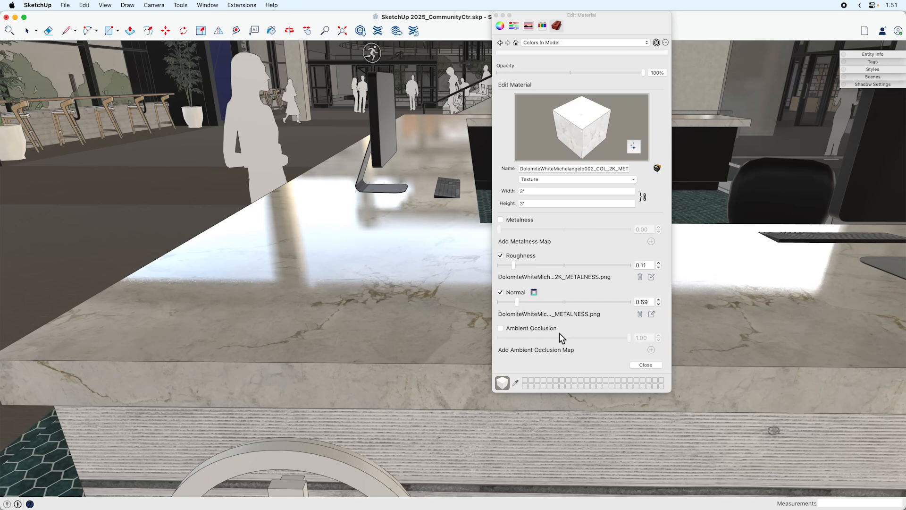
# Step: Finish editing the marble material and display the Stone material collection
pyautogui.click(595, 42)
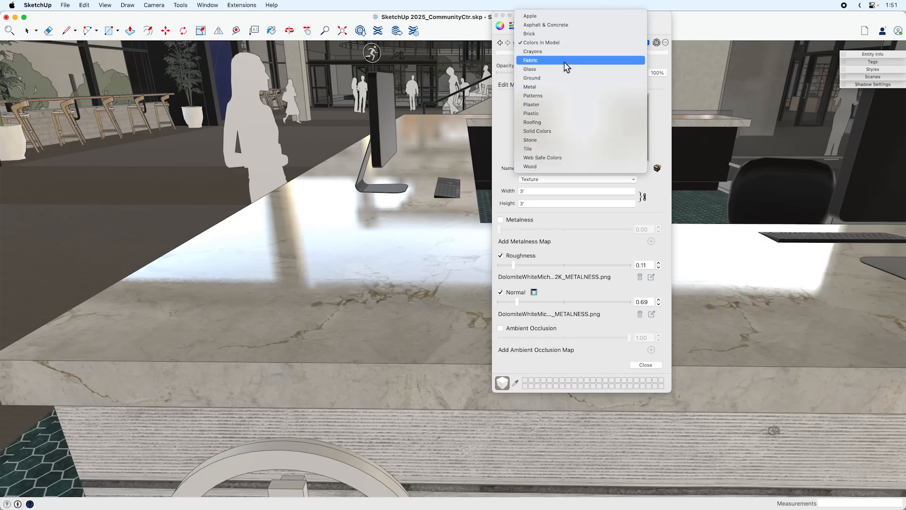
pyautogui.click(558, 140)
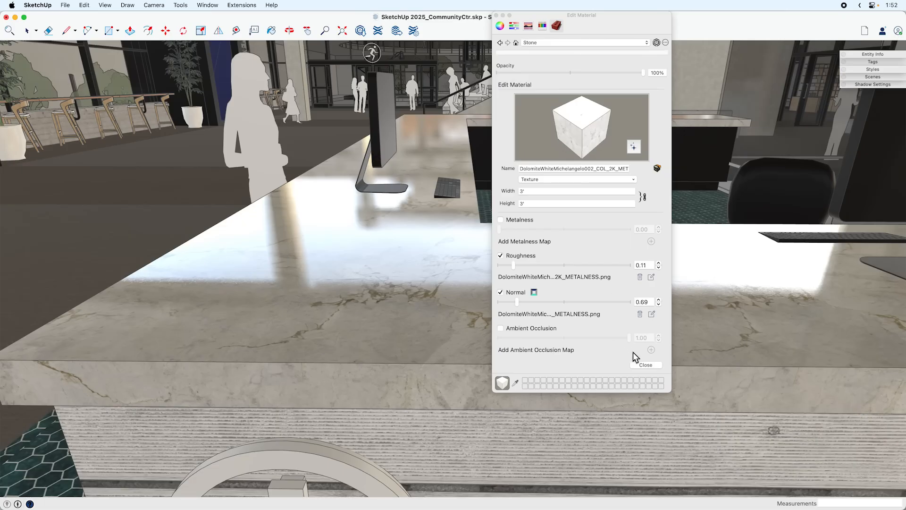
pyautogui.click(645, 365)
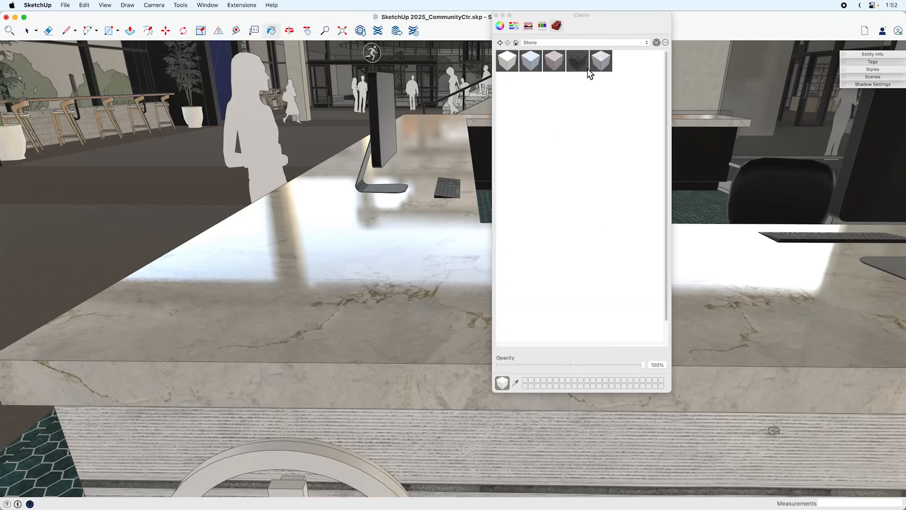
# Step: Open the SketchUp Materials collections in 3D Warehouse and look through the marble materials in Stone Collection 1
pyautogui.click(656, 42)
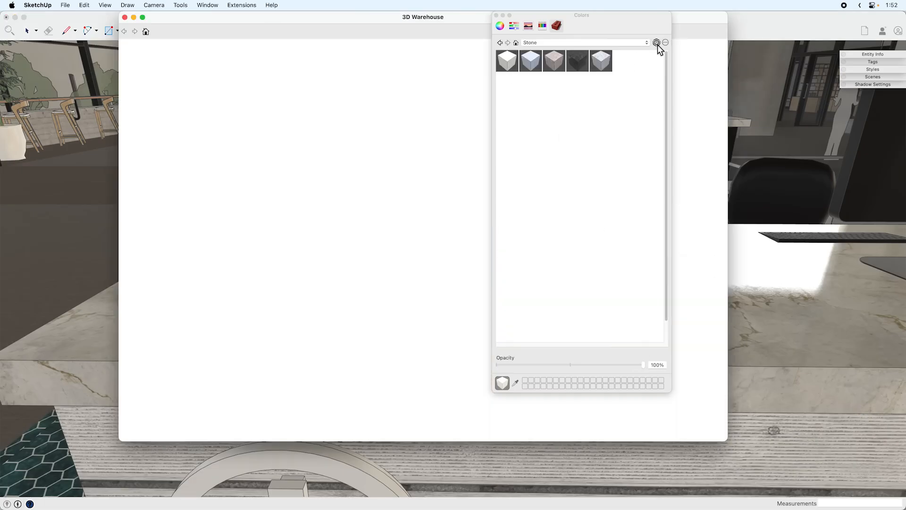
pyautogui.moveTo(600, 20); pyautogui.dragTo(812, 103)
pyautogui.scroll(-5, 482, 202)
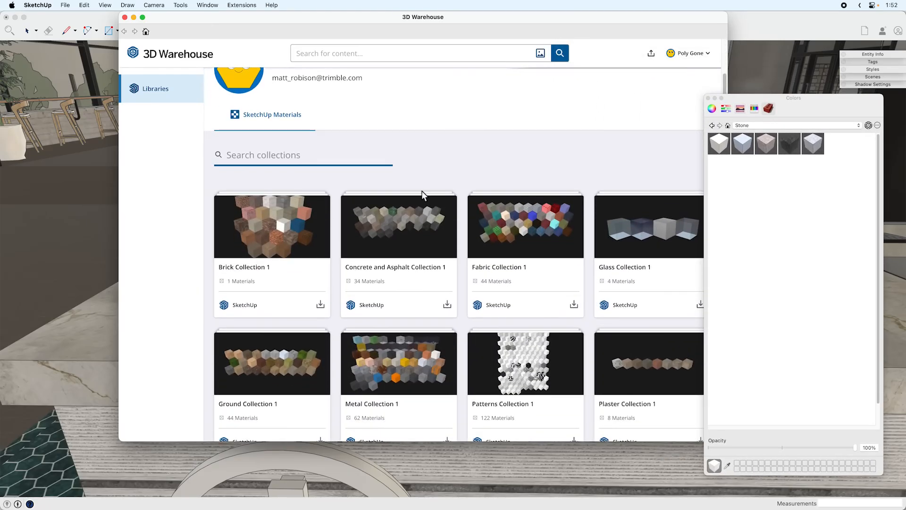
pyautogui.scroll(-6, 443, 189)
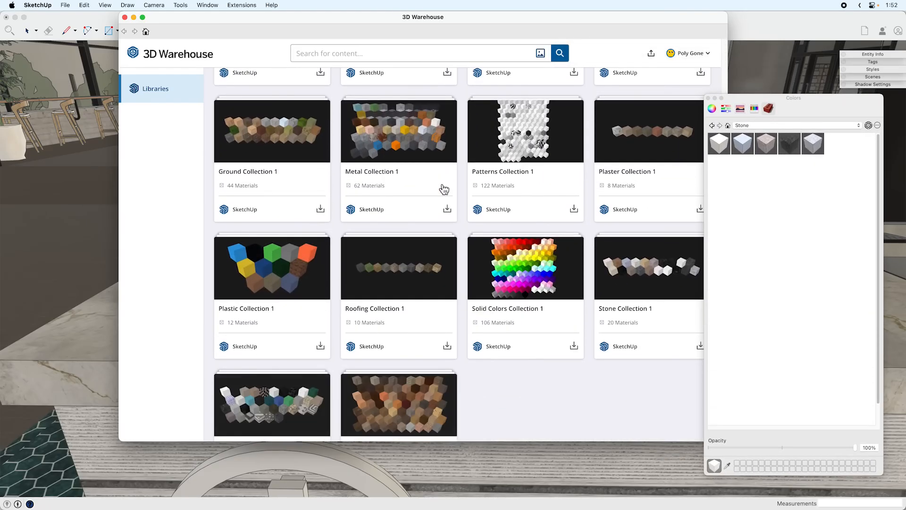
pyautogui.click(649, 208)
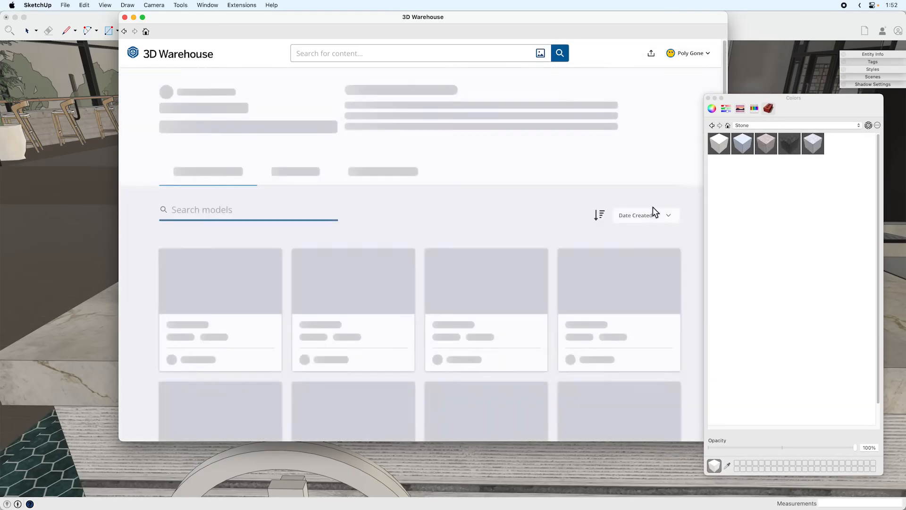
pyautogui.scroll(-6, 420, 179)
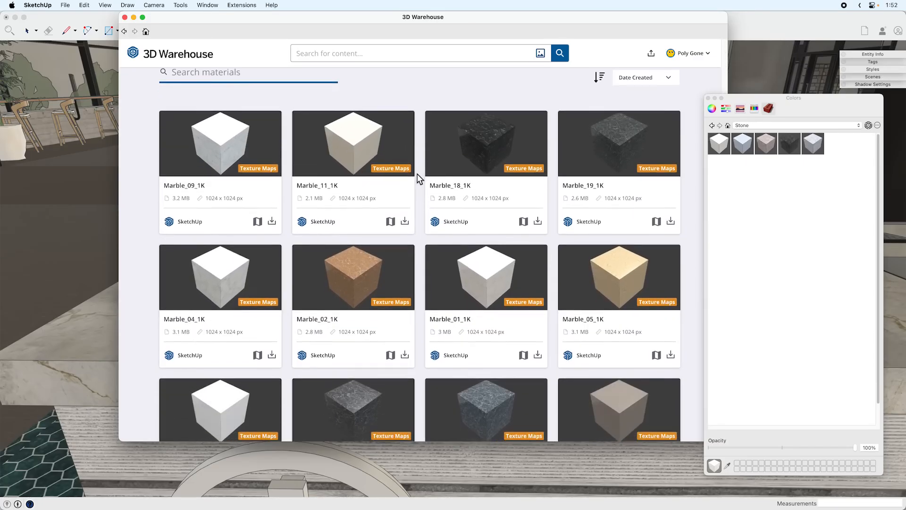
pyautogui.scroll(-2, 418, 178)
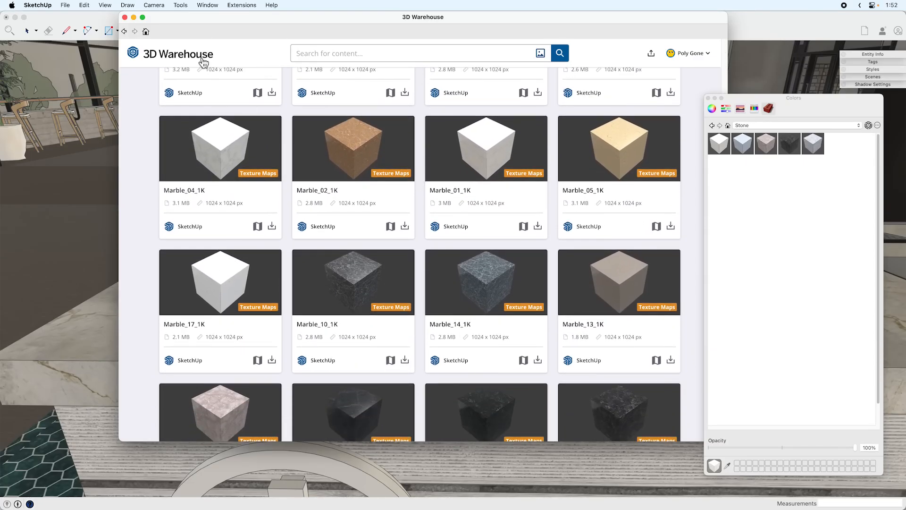
# Step: Close 3D Warehouse and display the collection of materials used in the model
pyautogui.click(125, 17)
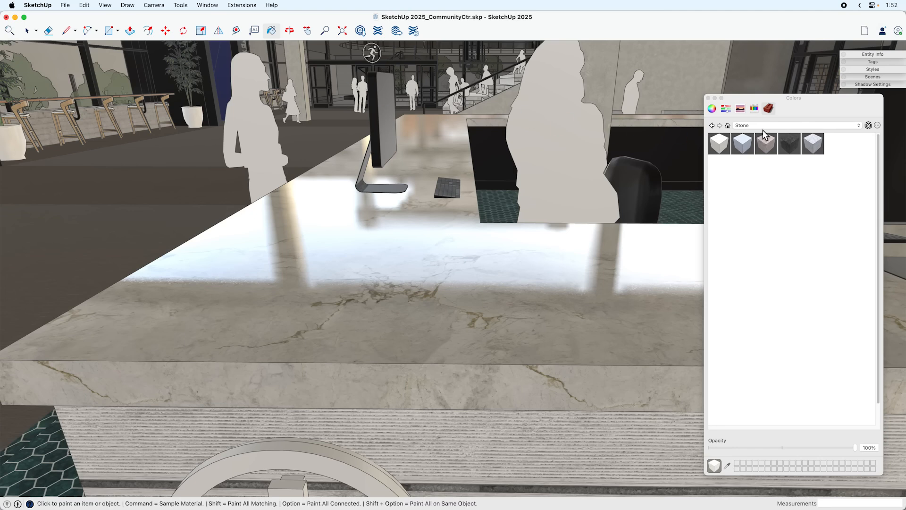
pyautogui.click(728, 126)
pyautogui.moveTo(780, 107); pyautogui.dragTo(542, 83)
pyautogui.click(638, 101)
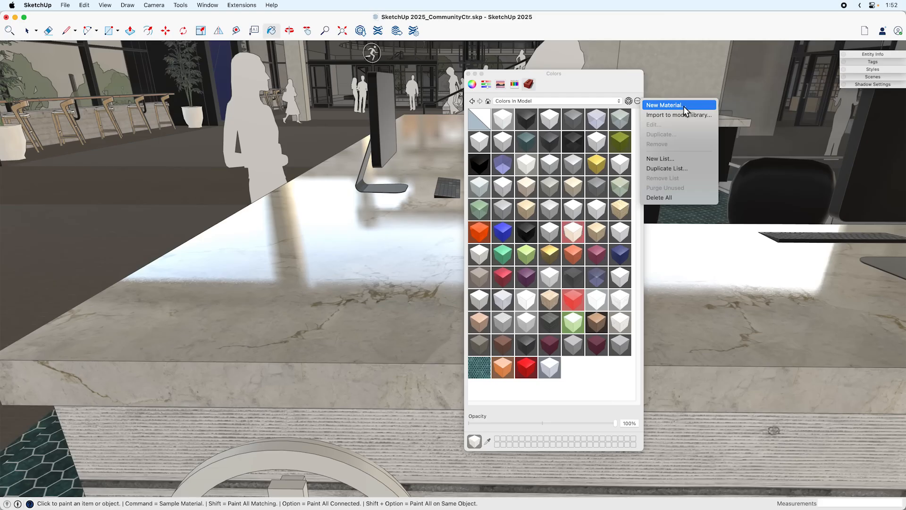
pyautogui.click(622, 87)
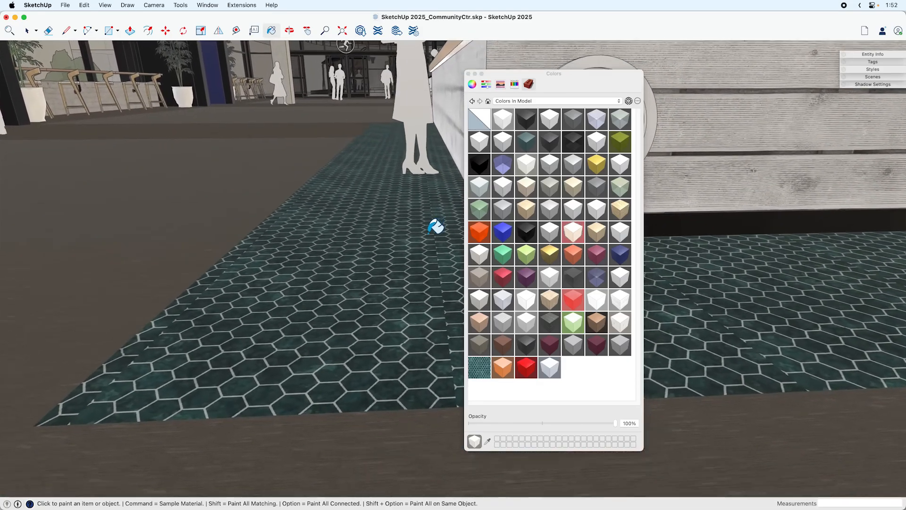
# Step: Edit the BlueGreenHexagonalTiles material and use AI to generate its photoreal textures
pyautogui.moveTo(526, 75); pyautogui.dragTo(705, 81)
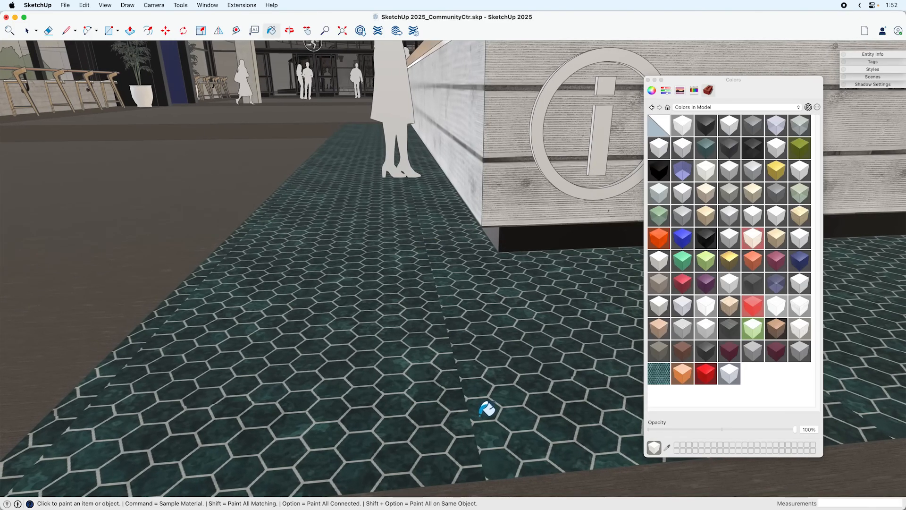
pyautogui.doubleClick(660, 377)
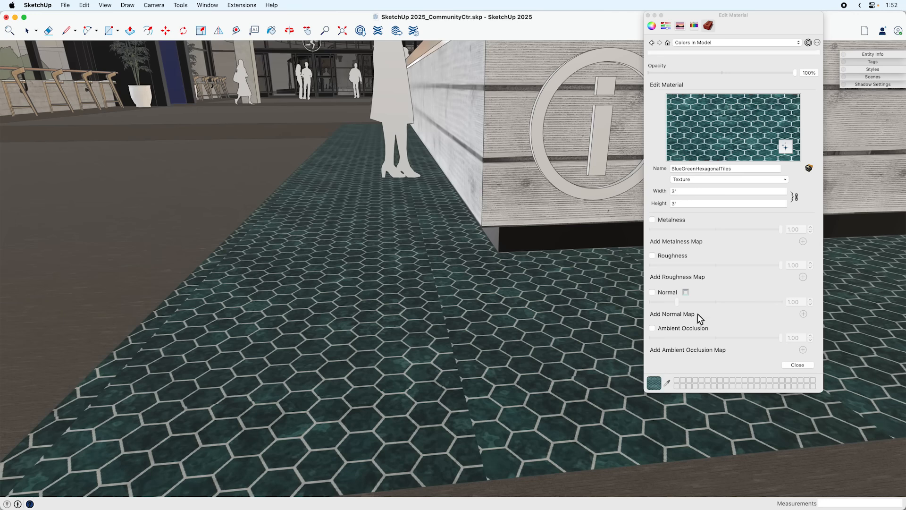
pyautogui.click(786, 147)
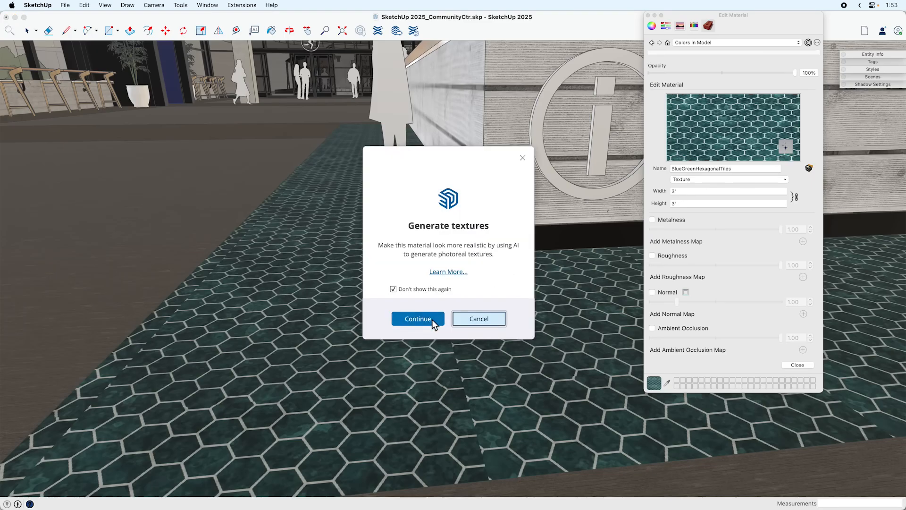
pyautogui.click(418, 319)
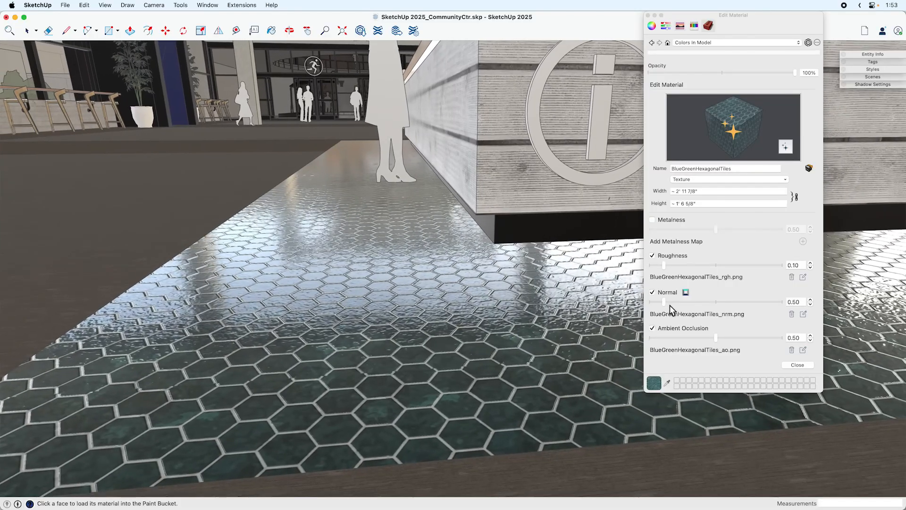
# Step: Set the hexagonal tile material's normal to 0.24, ambient occlusion to 0.29 and roughness to 0.40, and finish editing it
pyautogui.moveTo(664, 304)
pyautogui.mouseDown()
pyautogui.moveTo(706, 305)
pyautogui.moveTo(661, 307)
pyautogui.mouseUp()
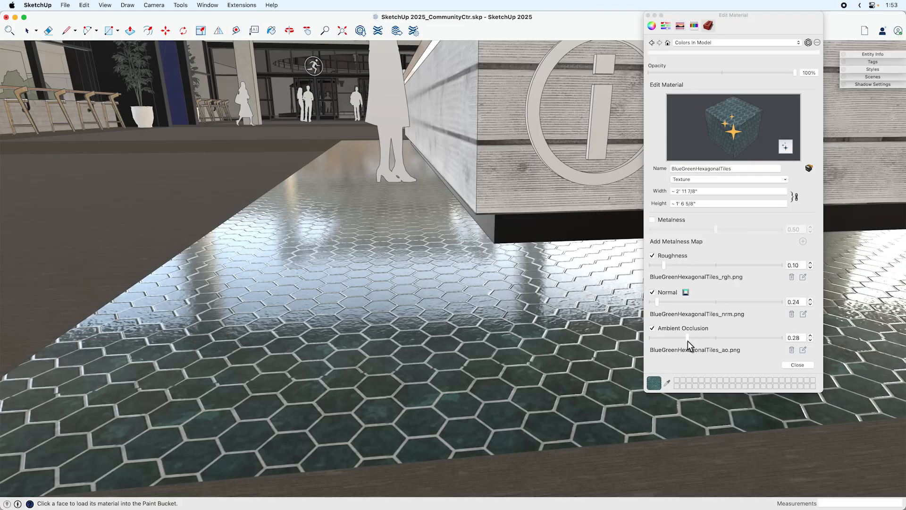
pyautogui.moveTo(691, 341); pyautogui.dragTo(689, 341)
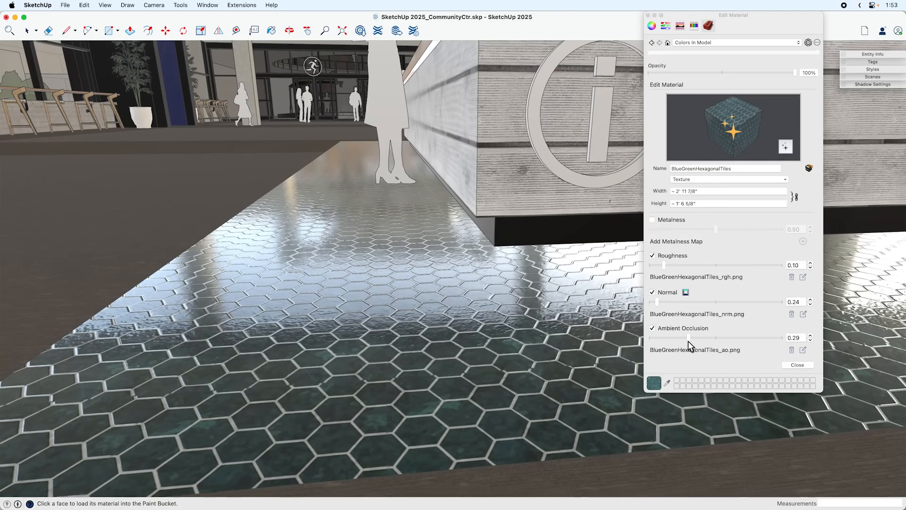
pyautogui.moveTo(663, 265); pyautogui.dragTo(702, 271)
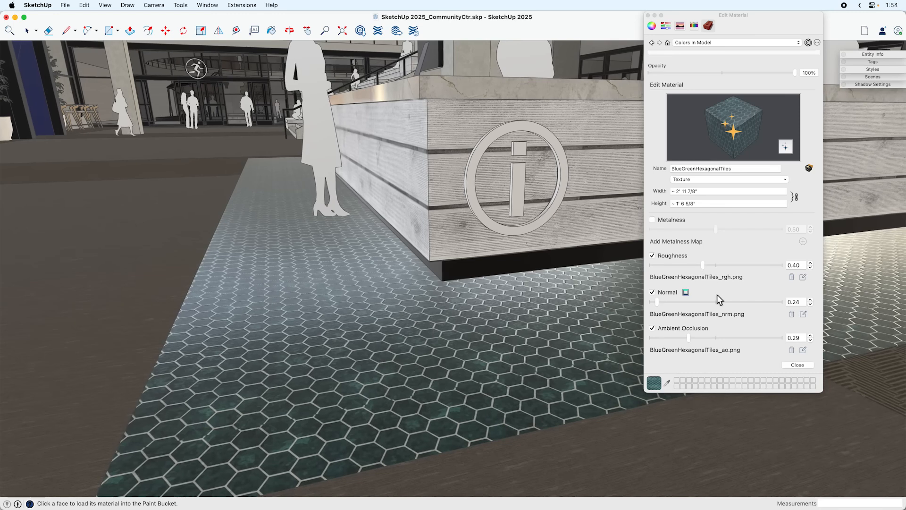
pyautogui.click(794, 365)
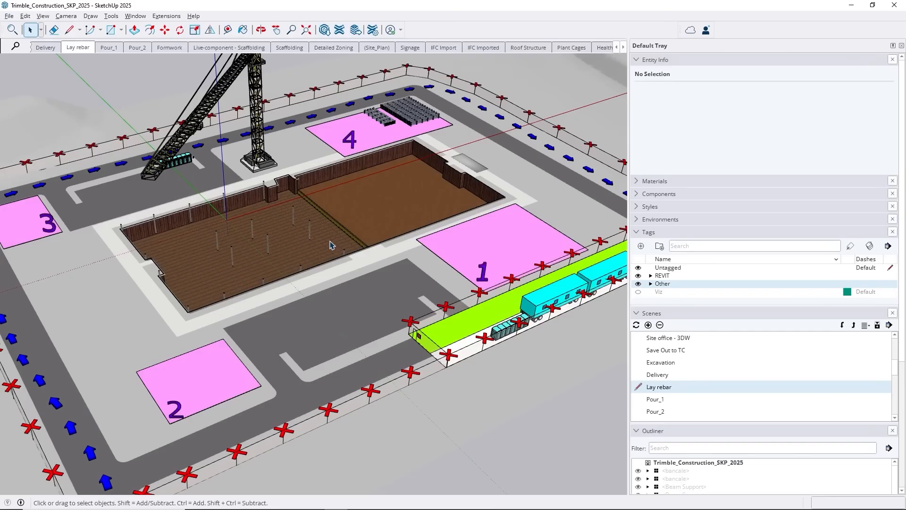
# Step: Import Crawler Crane 01.skp from the _Construction Logistics folder of the SketchUp project in Trimble Connect and place it between the excavation and area 2
pyautogui.click(11, 18)
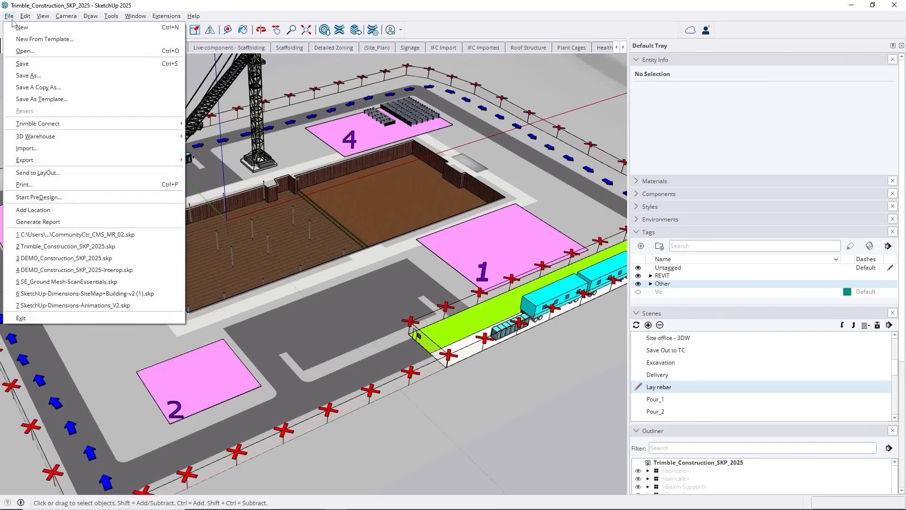
pyautogui.moveTo(146, 124)
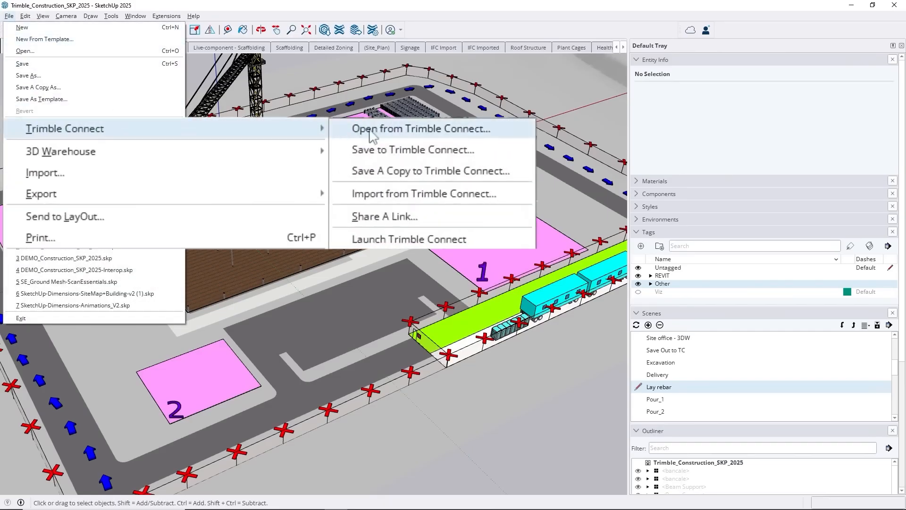
pyautogui.click(402, 180)
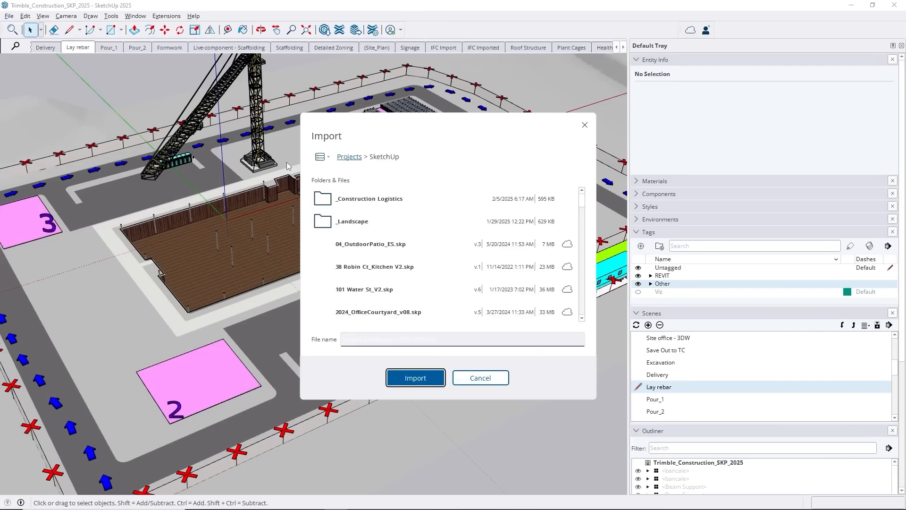
pyautogui.doubleClick(404, 201)
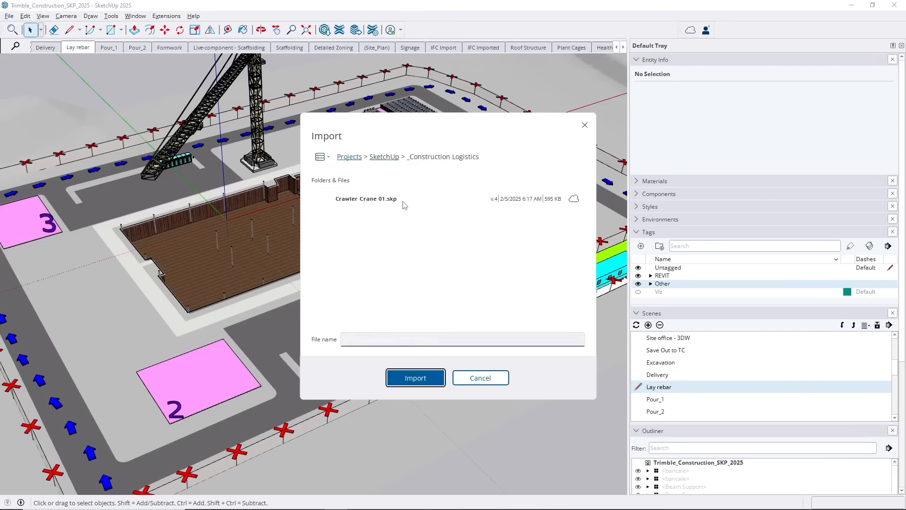
pyautogui.click(416, 207)
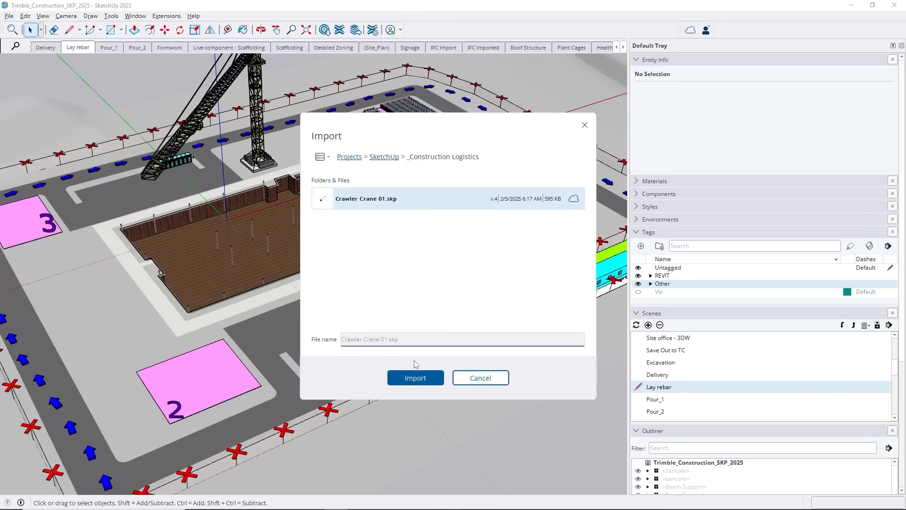
pyautogui.click(415, 378)
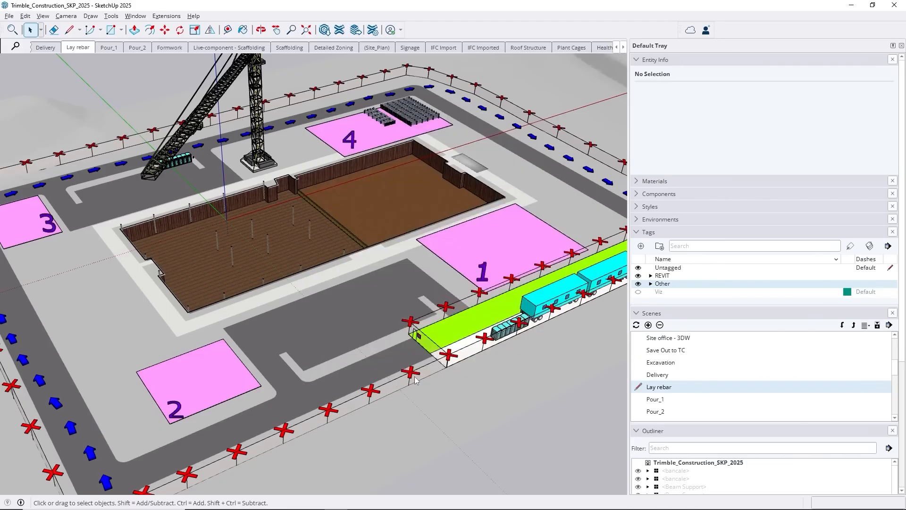
pyautogui.click(168, 344)
# Step: Save the crawler crane component out to the _Construction Logistics folder in Trimble Connect as Rebar Equipment.skp
pyautogui.rightClick(148, 313)
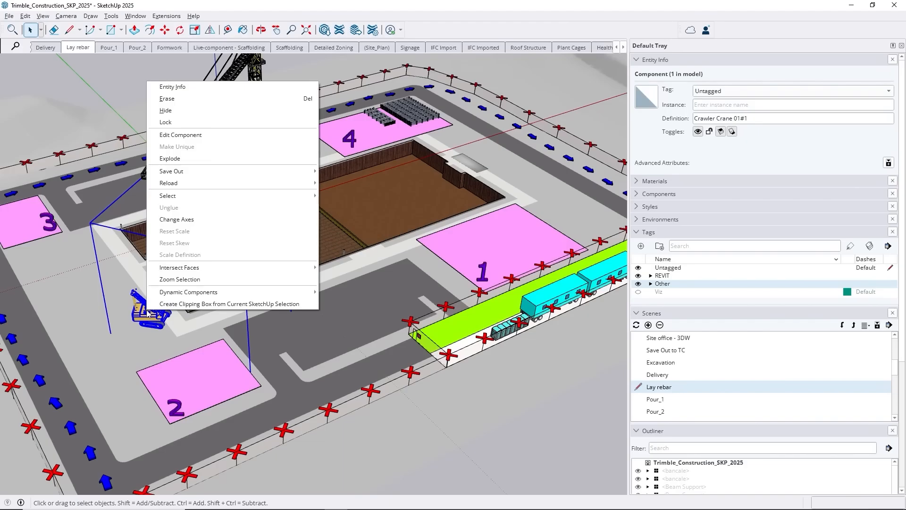
pyautogui.moveTo(265, 171)
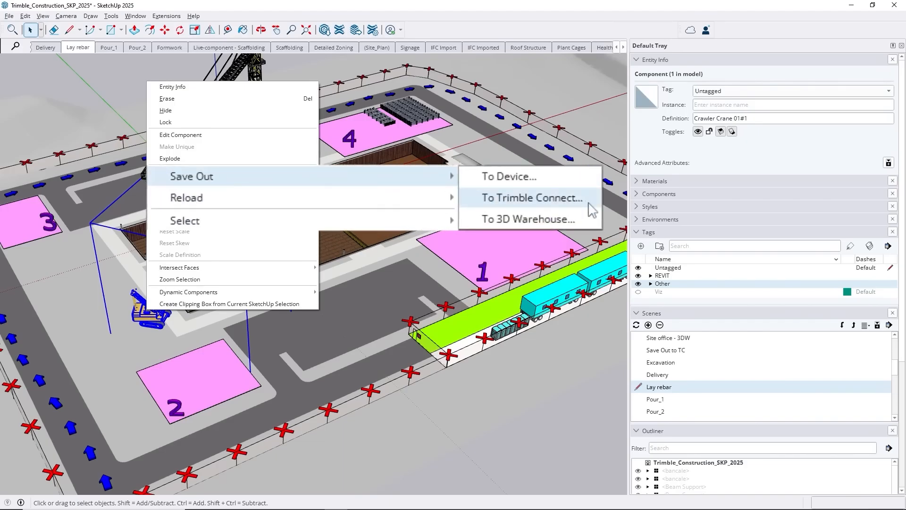
pyautogui.click(377, 181)
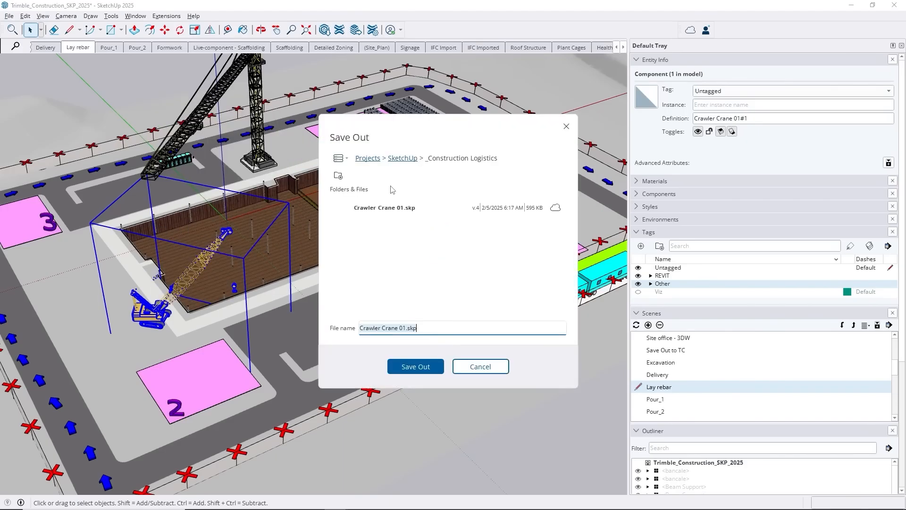
pyautogui.write('Rebar Equipment')
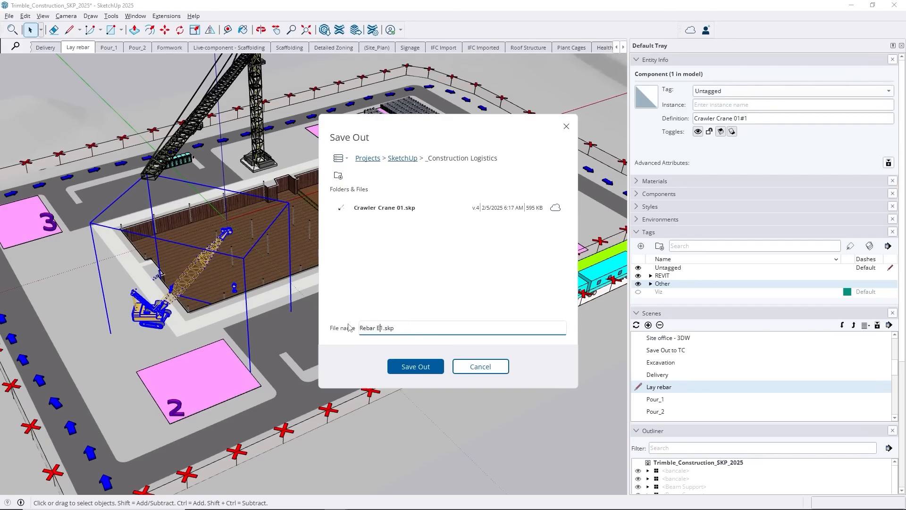
pyautogui.click(421, 368)
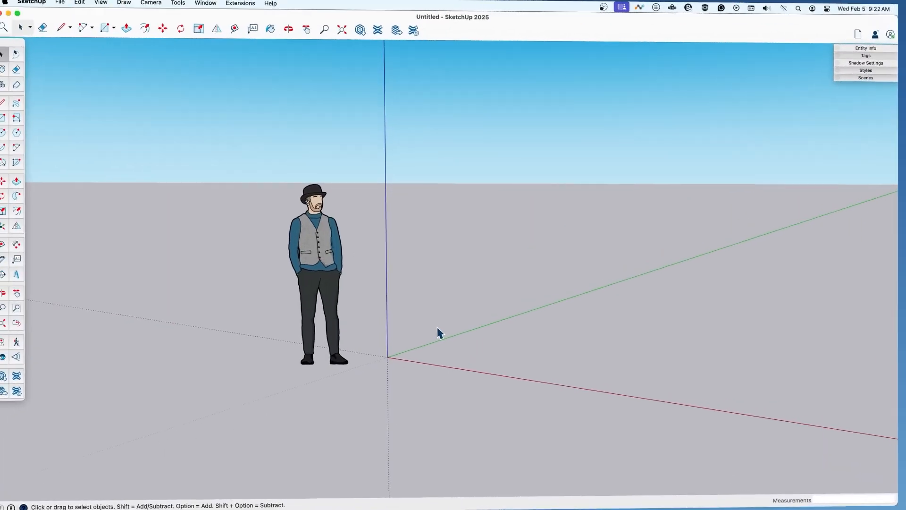
# Step: Open Rebar Equipment.skp from the SketchUp project's _Construction Logistics folder in Trimble Connect
pyautogui.click(60, 2)
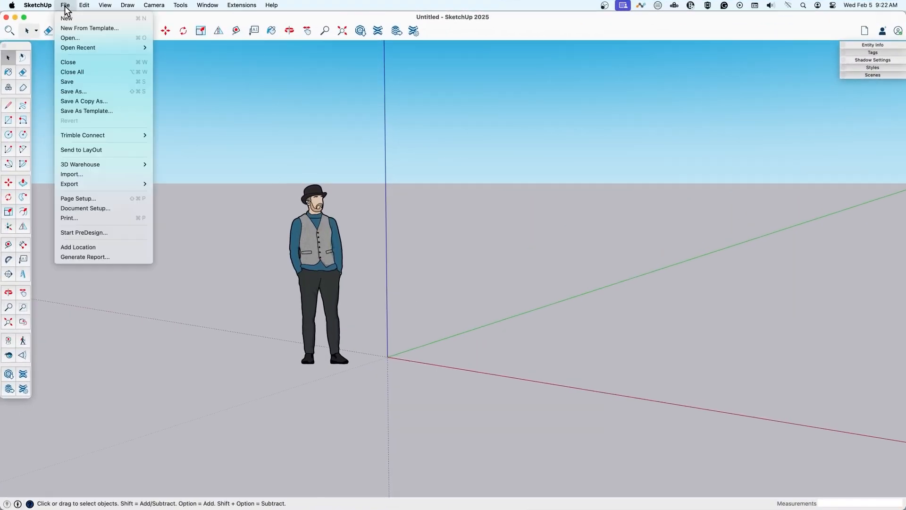
pyautogui.moveTo(128, 135)
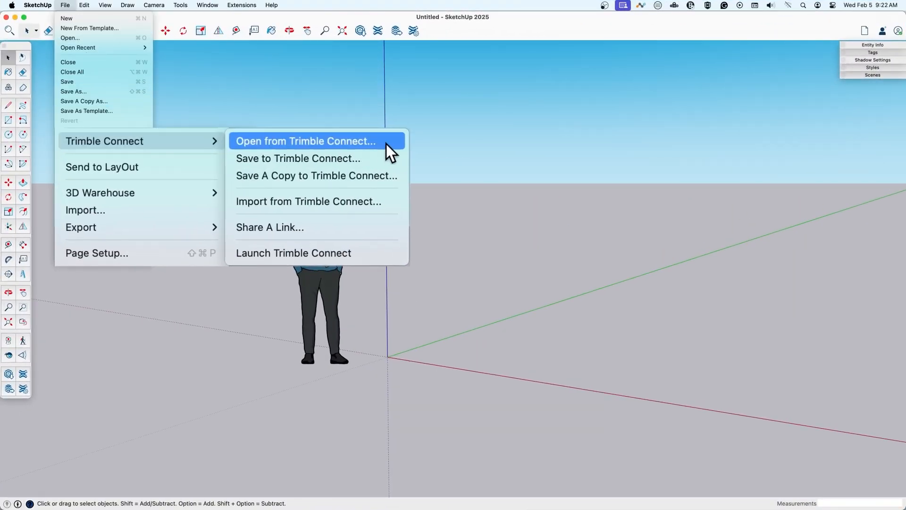
pyautogui.click(247, 137)
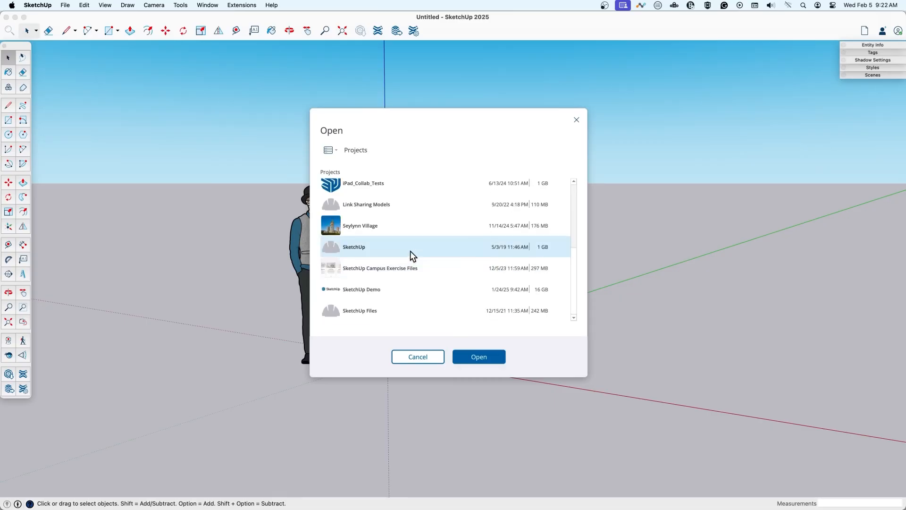
pyautogui.doubleClick(409, 251)
pyautogui.doubleClick(387, 194)
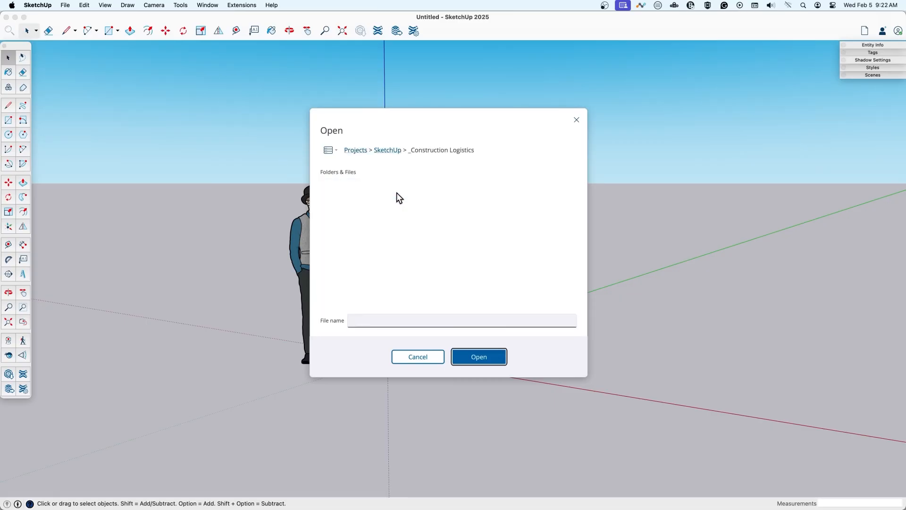
pyautogui.click(416, 212)
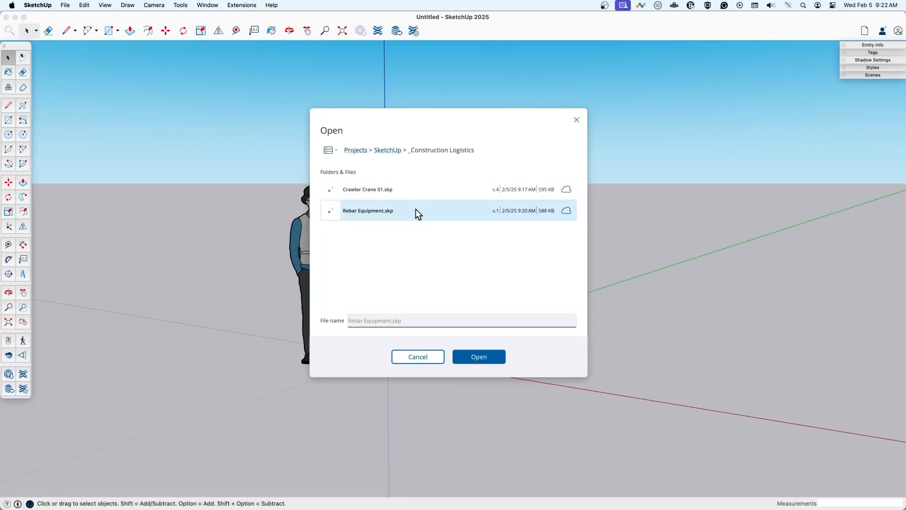
pyautogui.click(475, 356)
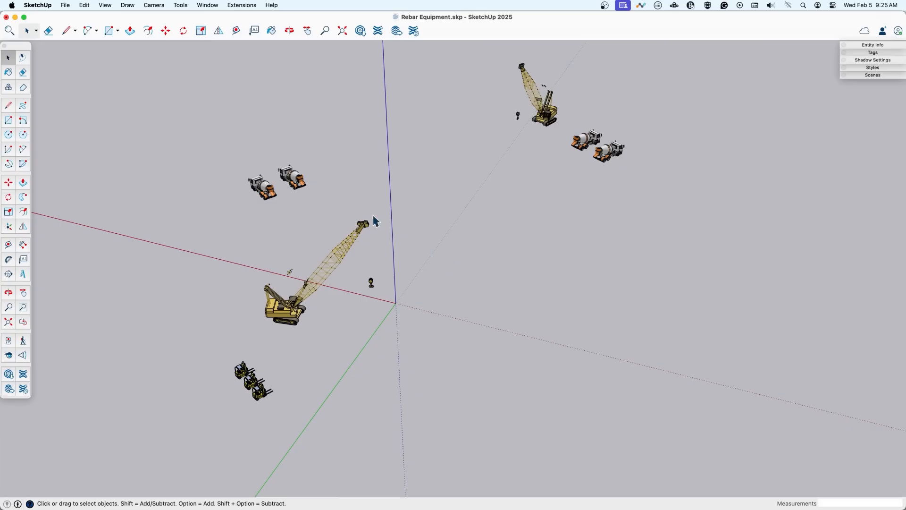
# Step: Save the equipment model to Trimble Connect over the existing Rebar Equipment.skp in the _Construction Logistics folder
pyautogui.click(65, 5)
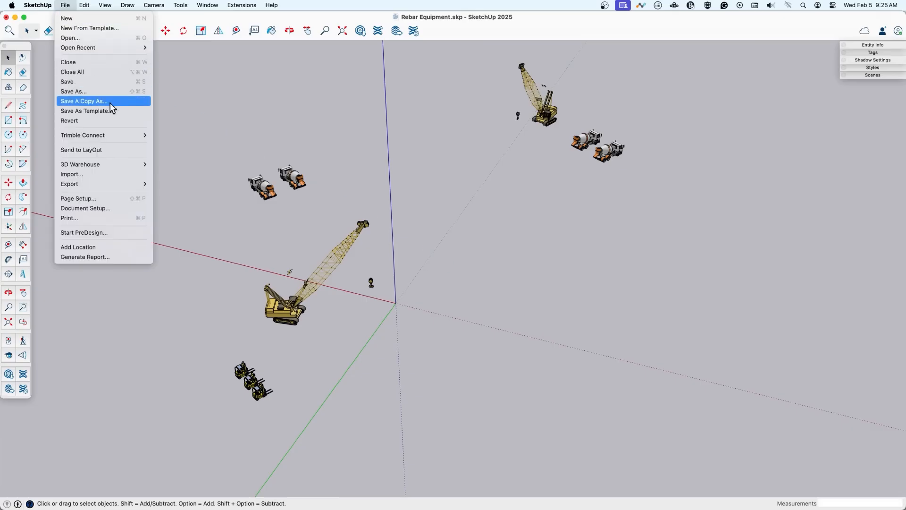
pyautogui.moveTo(146, 135)
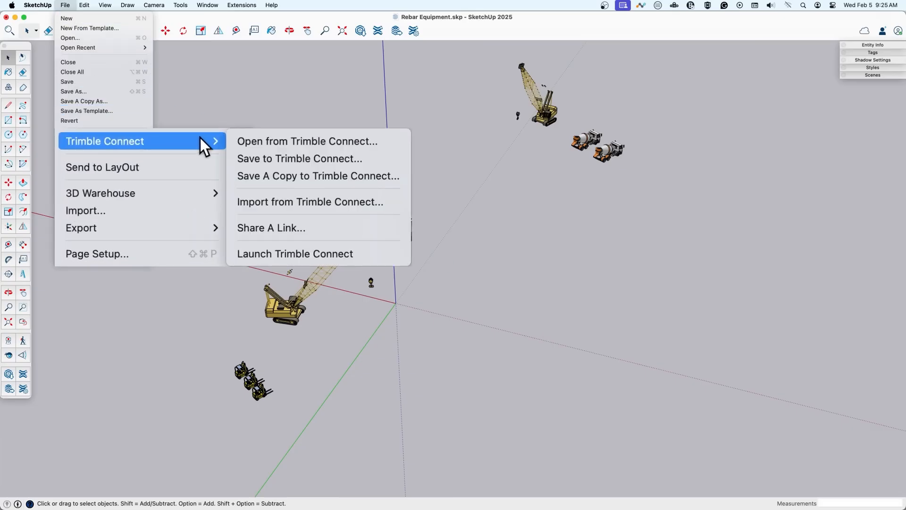
pyautogui.click(374, 156)
pyautogui.click(492, 327)
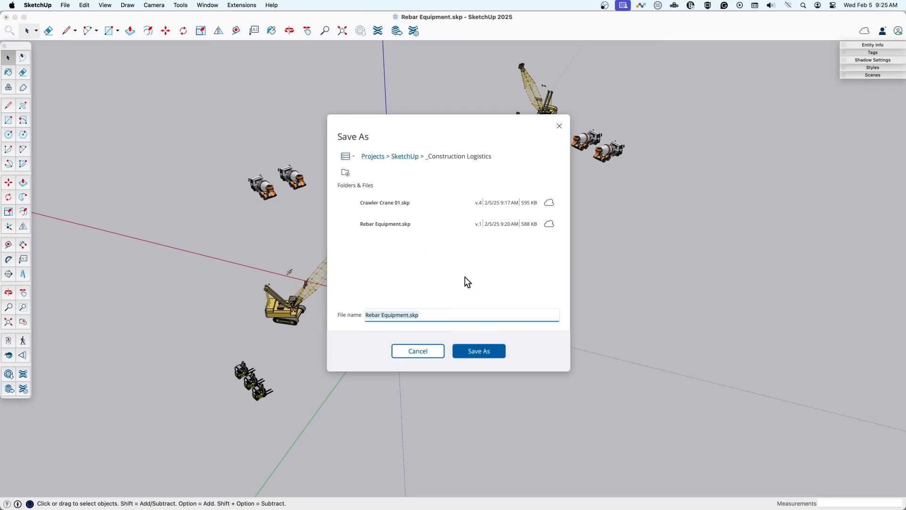
pyautogui.click(426, 225)
pyautogui.click(489, 352)
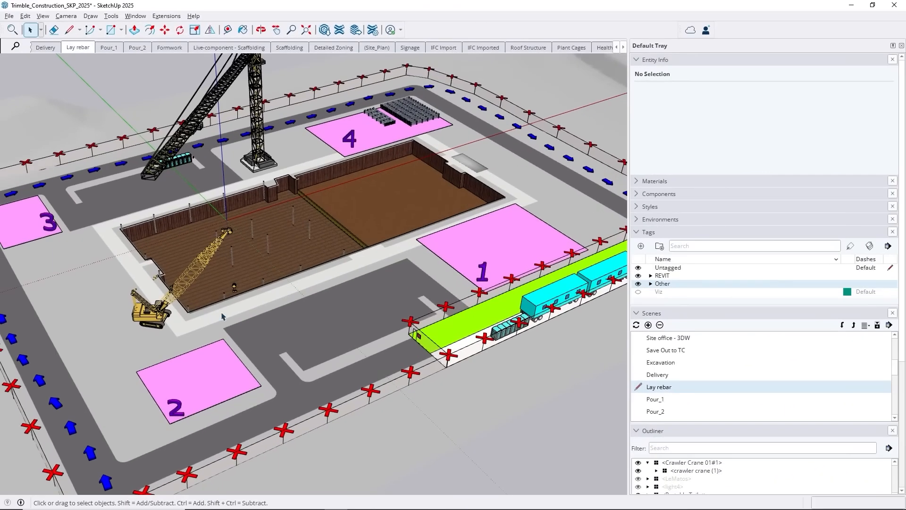
# Step: Reload the crawler crane component from Rebar Equipment.skp in the SketchUp project's _Construction Logistics folder in Trimble Connect
pyautogui.click(157, 312)
pyautogui.rightClick(158, 312)
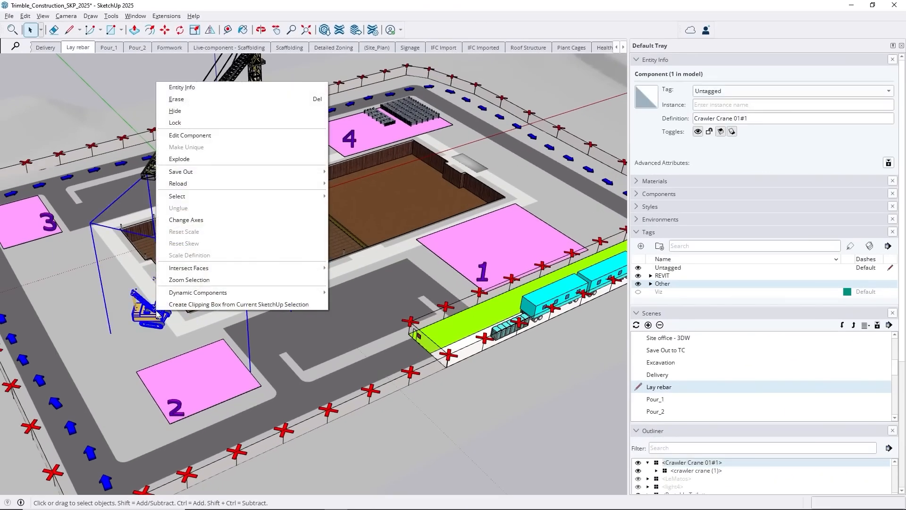
pyautogui.moveTo(283, 184)
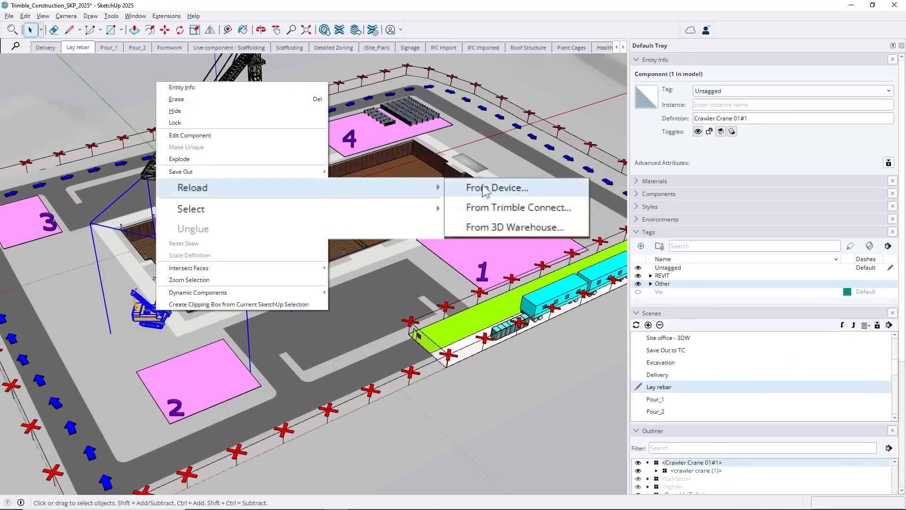
pyautogui.click(546, 210)
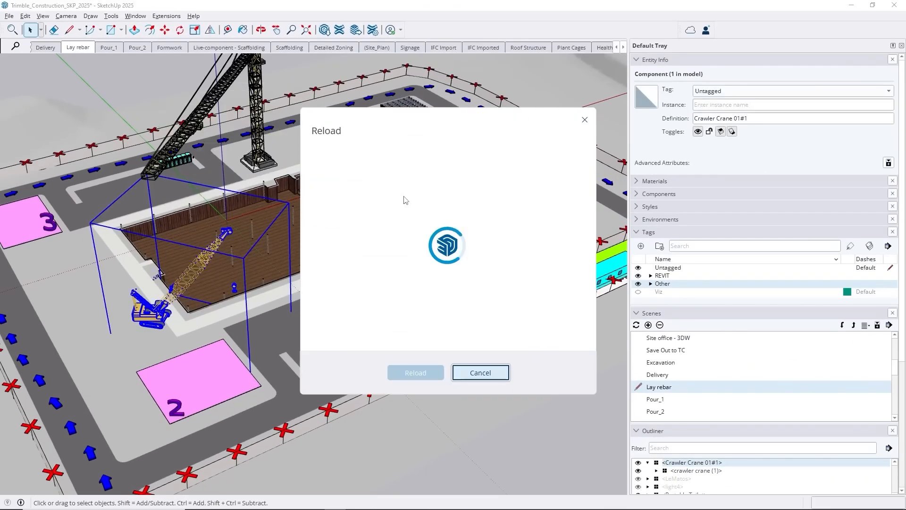
pyautogui.click(310, 195)
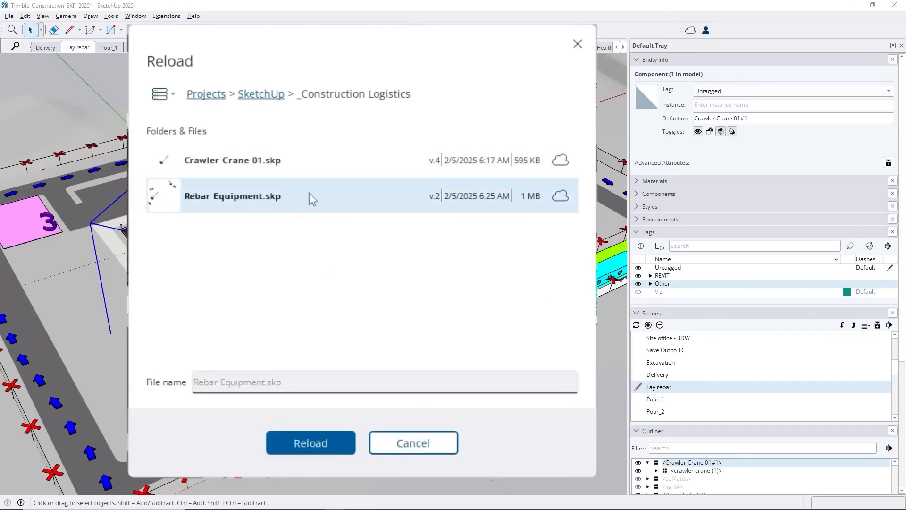
pyautogui.click(318, 447)
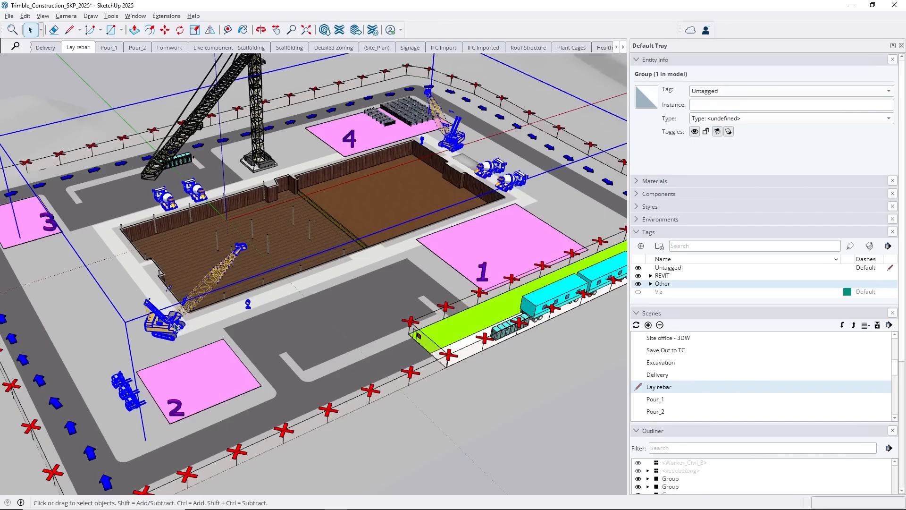
# Step: Switch to the IFC Imported scene and import the IFC structure into the model, dismissing the import results
pyautogui.click(78, 49)
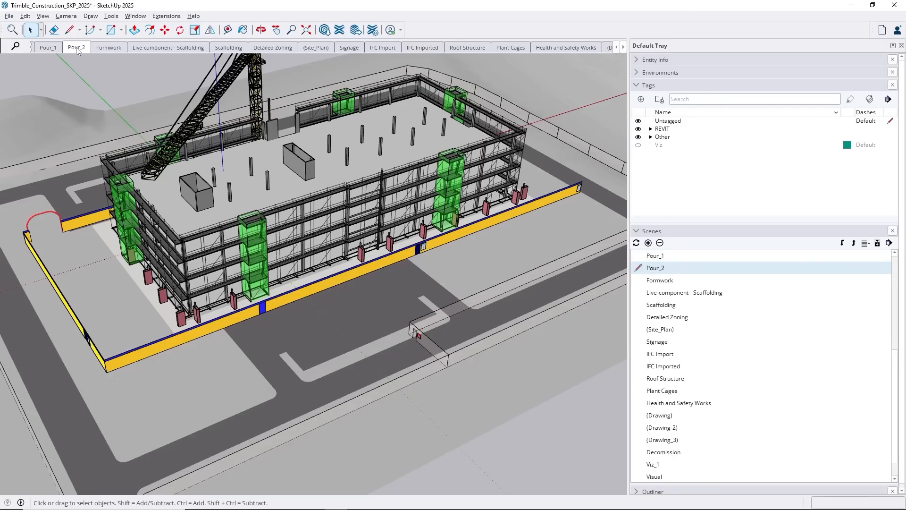
pyautogui.click(149, 47)
pyautogui.click(219, 48)
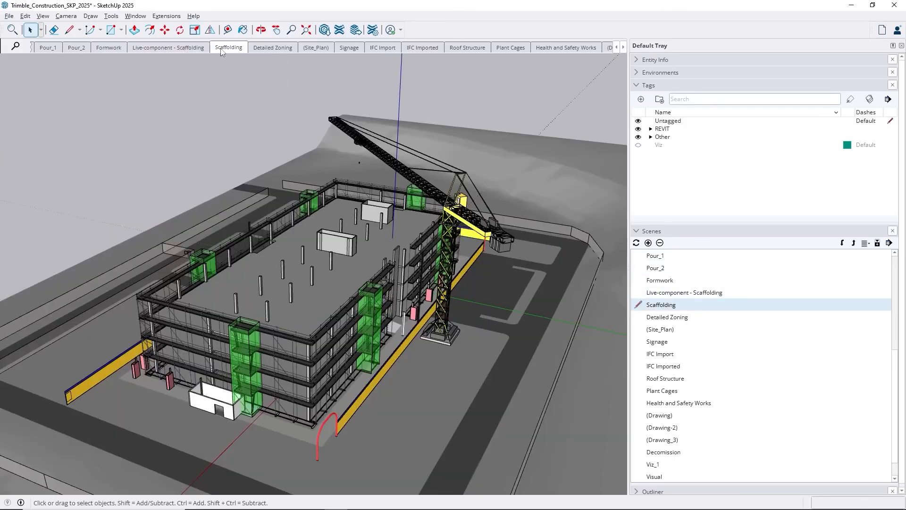
pyautogui.click(416, 48)
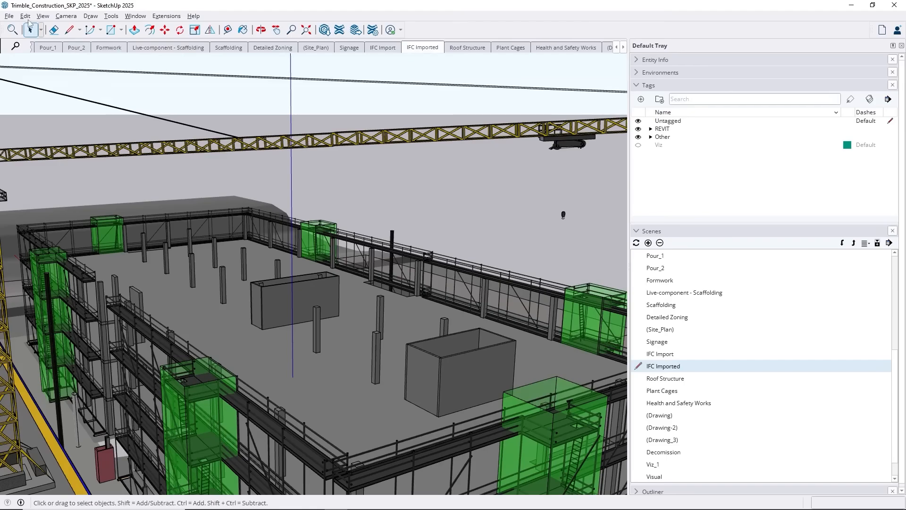
pyautogui.click(9, 16)
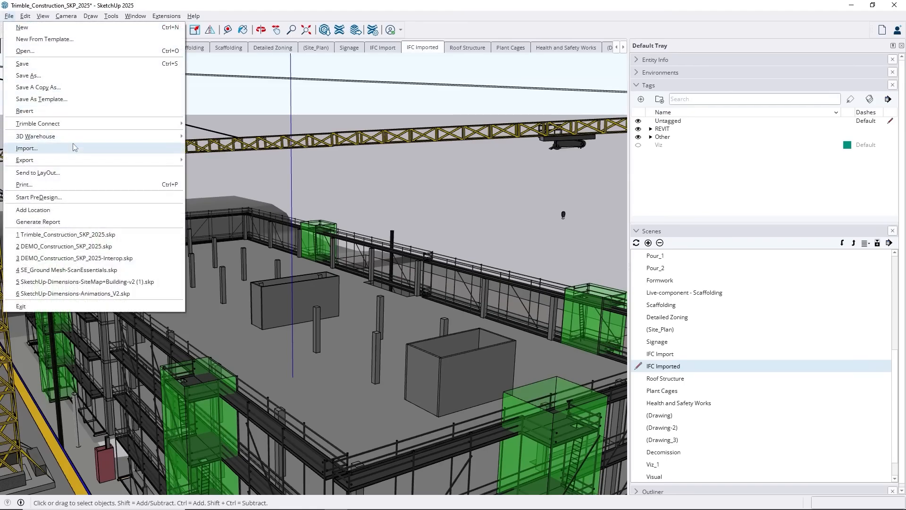
pyautogui.click(27, 147)
pyautogui.click(286, 135)
pyautogui.click(477, 400)
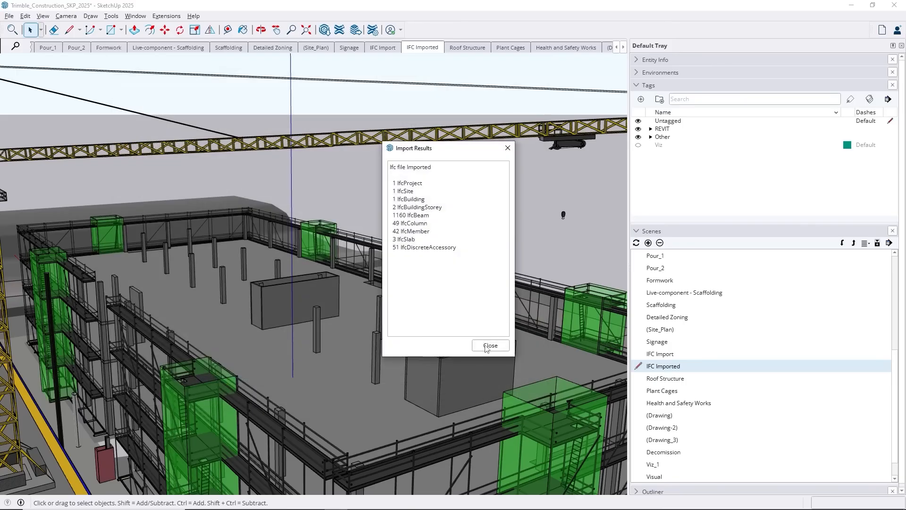
pyautogui.click(485, 344)
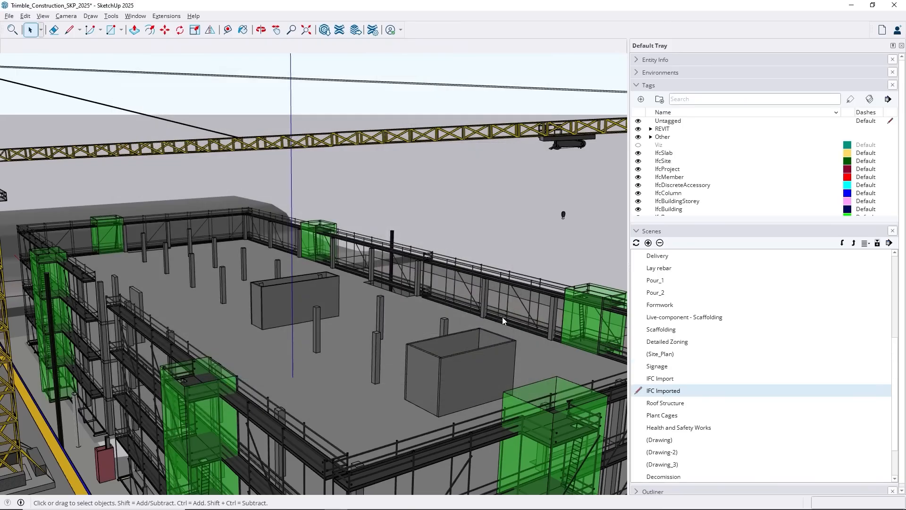
# Step: Group all the Ifc tags, from IfcSlab to IfcBeam, into a new tag folder named IFC Tags and collapse it
pyautogui.click(678, 306)
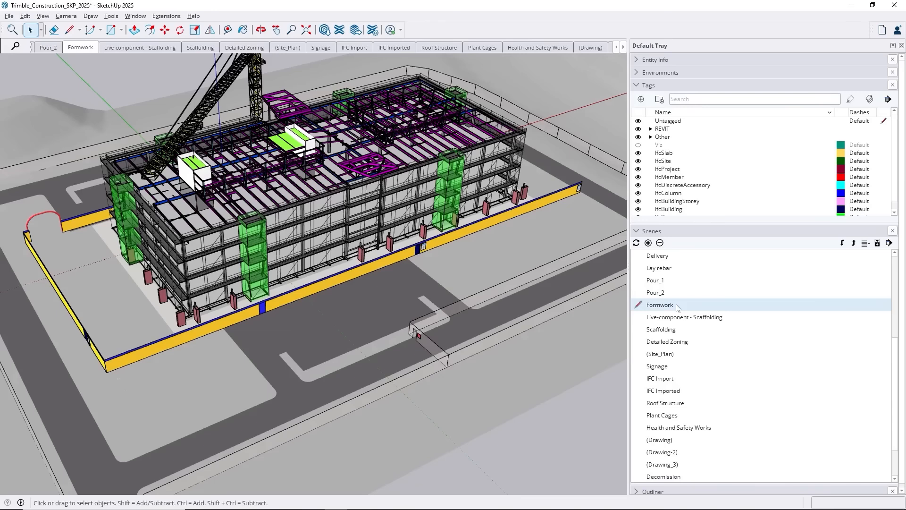
pyautogui.click(683, 331)
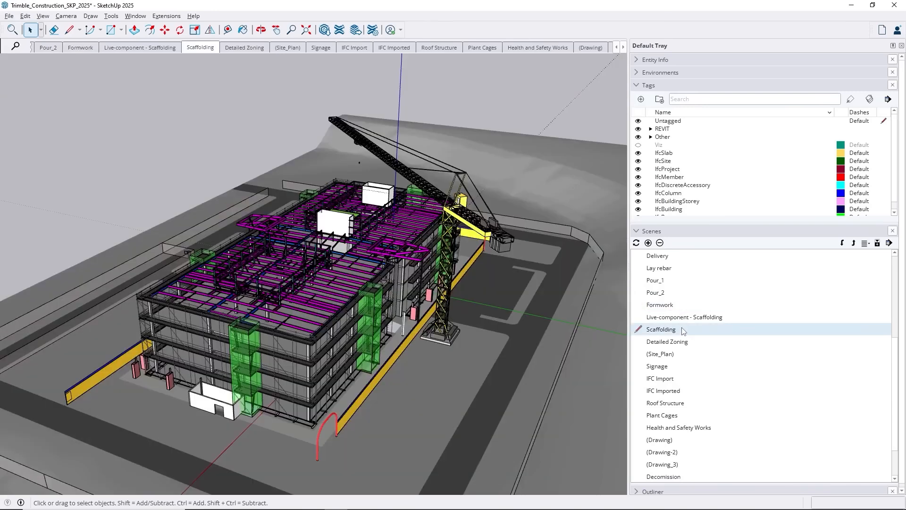
pyautogui.click(681, 156)
pyautogui.keyDown('shift'); pyautogui.click(681, 214); pyautogui.keyUp('shift')
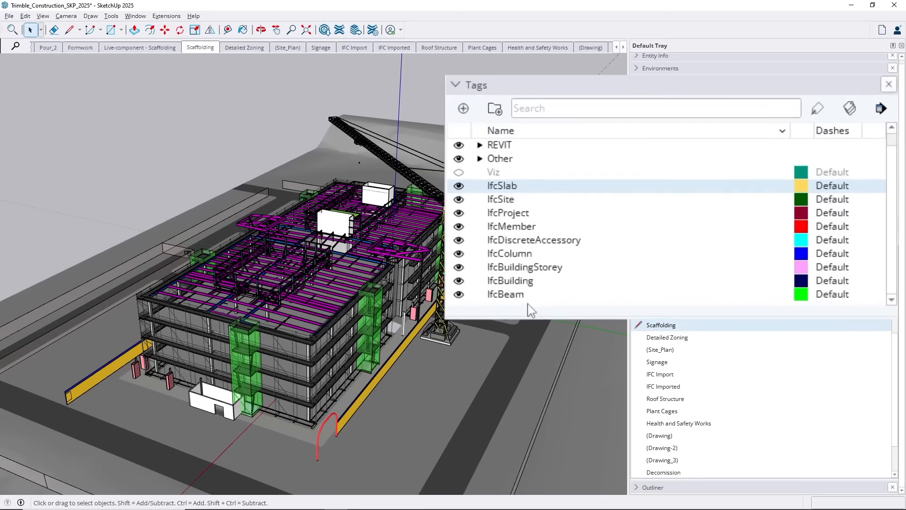
pyautogui.click(495, 108)
pyautogui.write('IFC Tags')
pyautogui.press('Return')
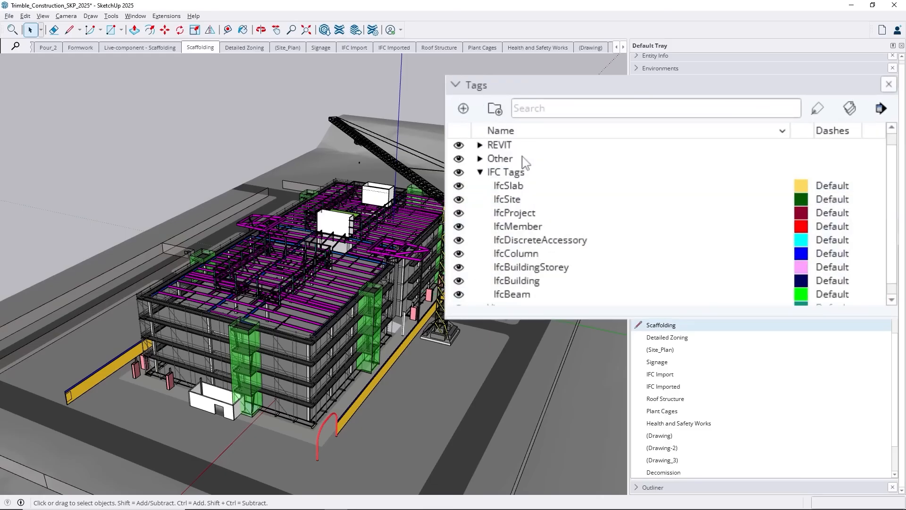
pyautogui.click(480, 172)
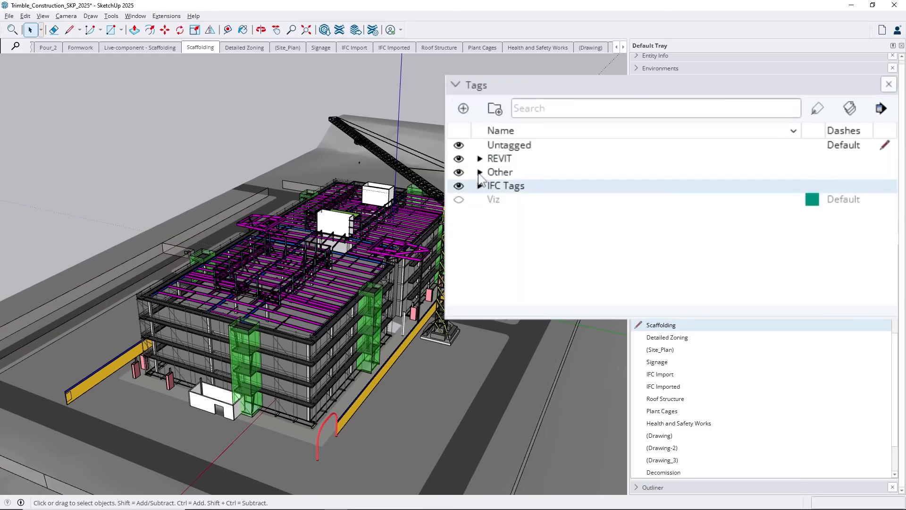
# Step: Hide the IFC Tags folder and apply the tag visibility to all the selected scenes at once
pyautogui.click(459, 186)
pyautogui.scroll(5, 681, 376)
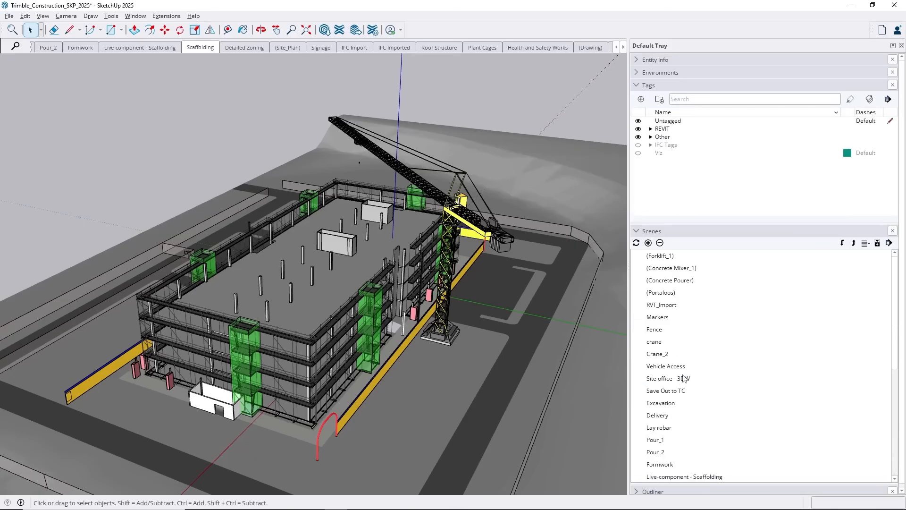
pyautogui.keyDown('shift'); pyautogui.click(686, 258); pyautogui.keyUp('shift')
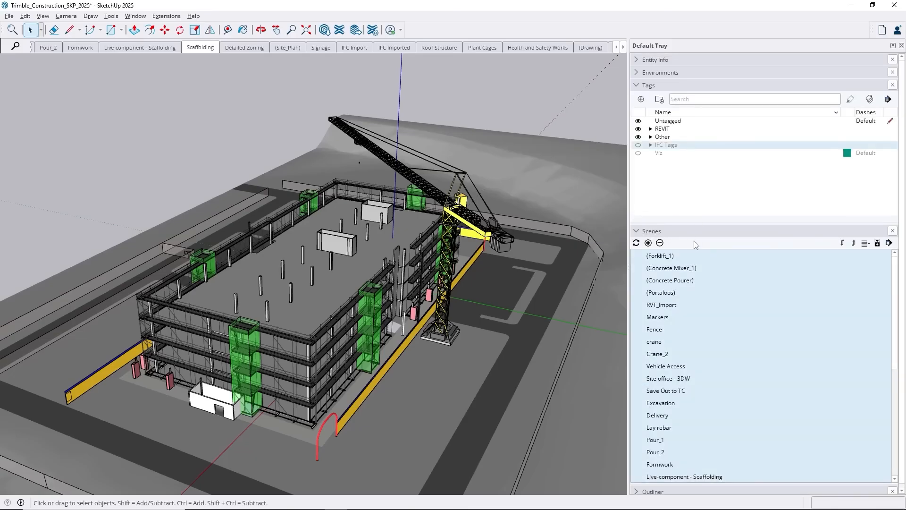
pyautogui.rightClick(695, 258)
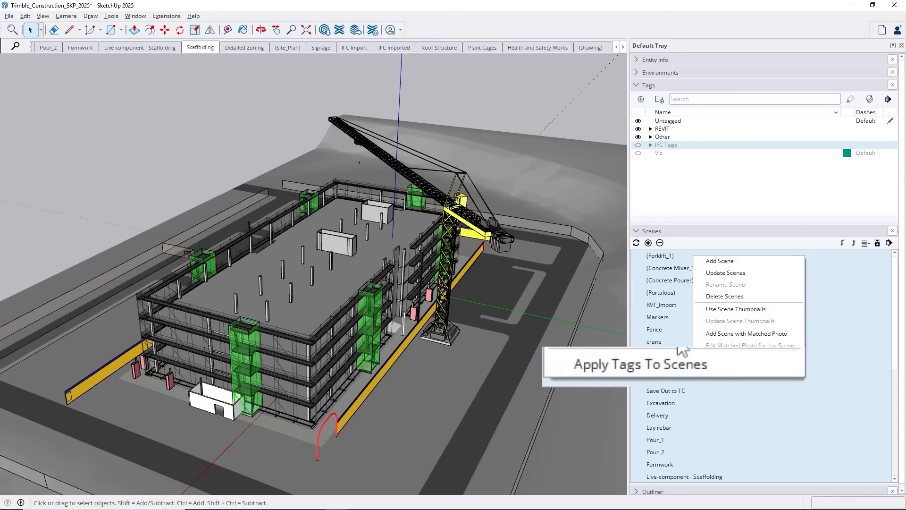
pyautogui.click(725, 364)
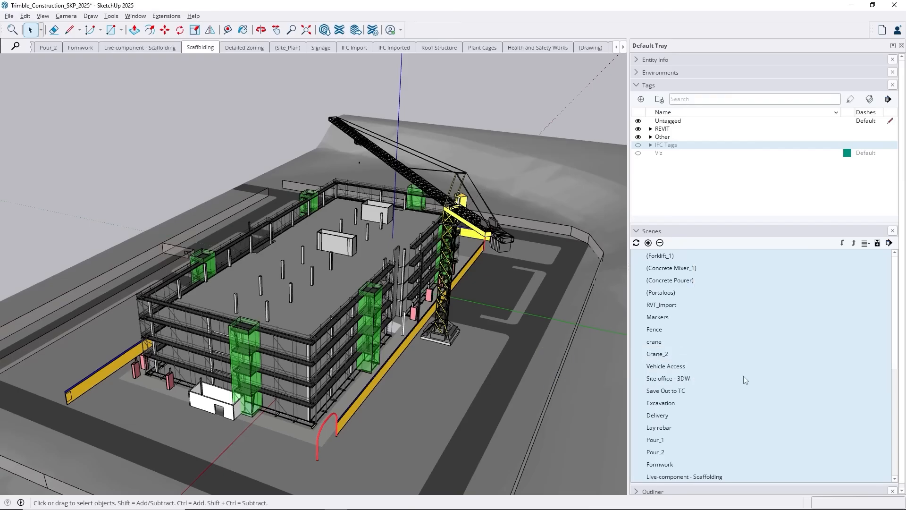
# Step: Check the IFC tag visibility in the IFC Imported, Pour_2 and Live-component - Scaffolding scenes, returning to IFC Imported
pyautogui.scroll(-4, 692, 360)
pyautogui.click(681, 416)
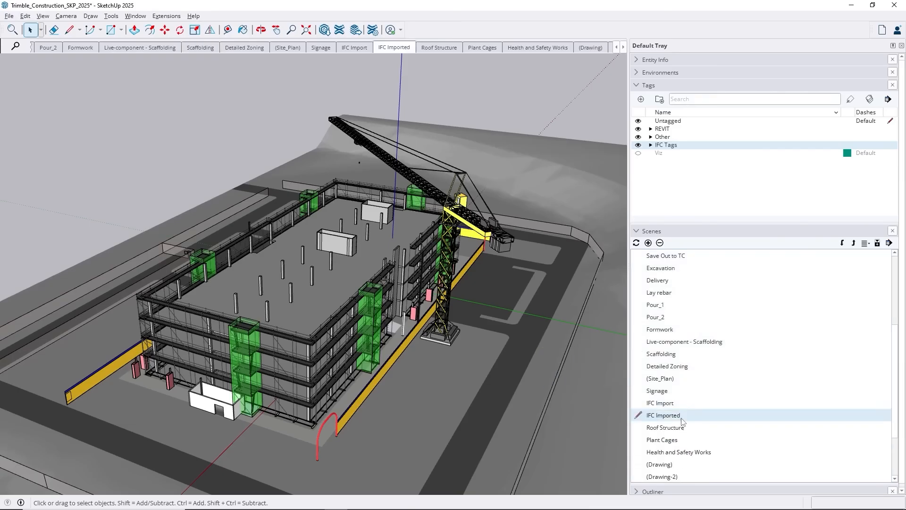
pyautogui.click(678, 317)
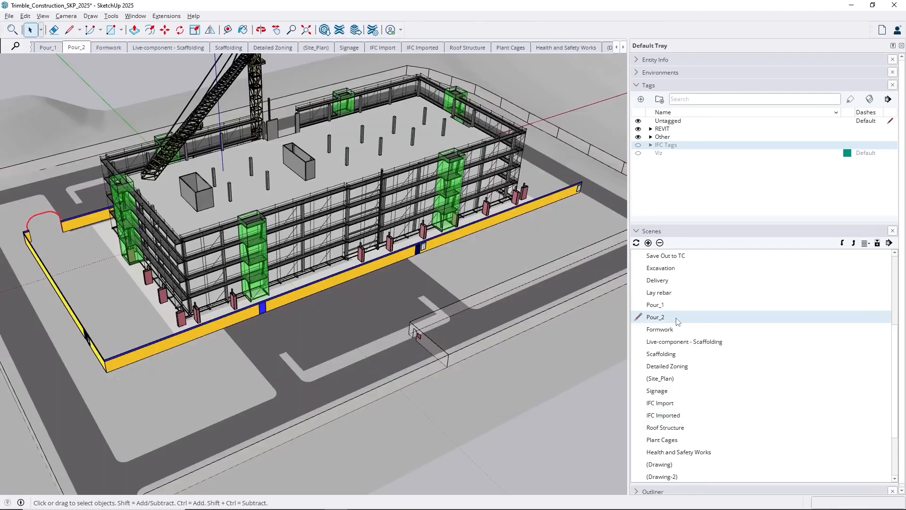
pyautogui.click(684, 341)
pyautogui.click(681, 415)
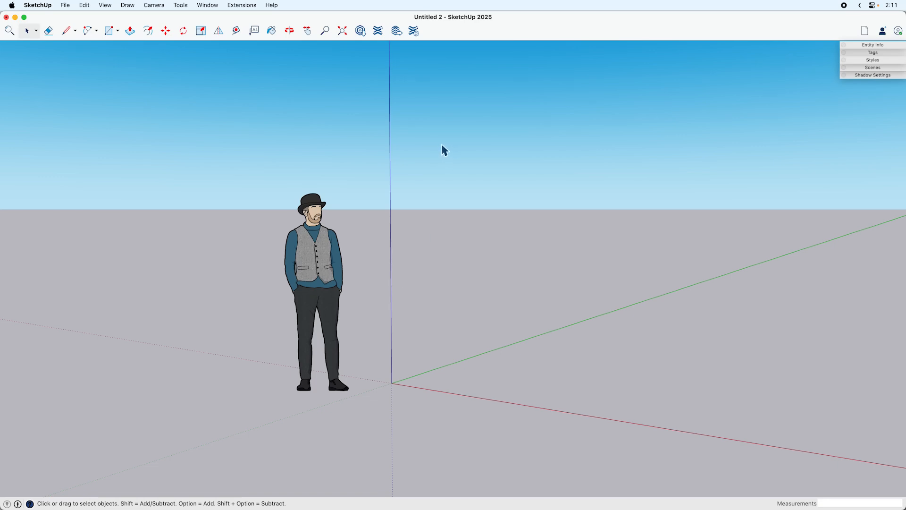
pyautogui.click(324, 274)
pyautogui.click(417, 255)
pyautogui.click(321, 266)
pyautogui.click(422, 259)
# Step: Review the installed extensions in the Extension Manager, then find and install Extension Migrator from the Extension Warehouse
pyautogui.click(414, 31)
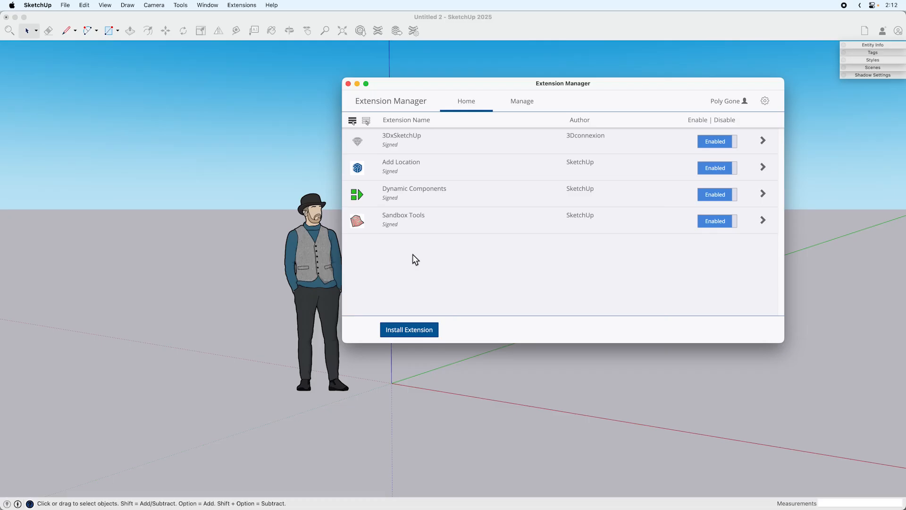
pyautogui.click(348, 84)
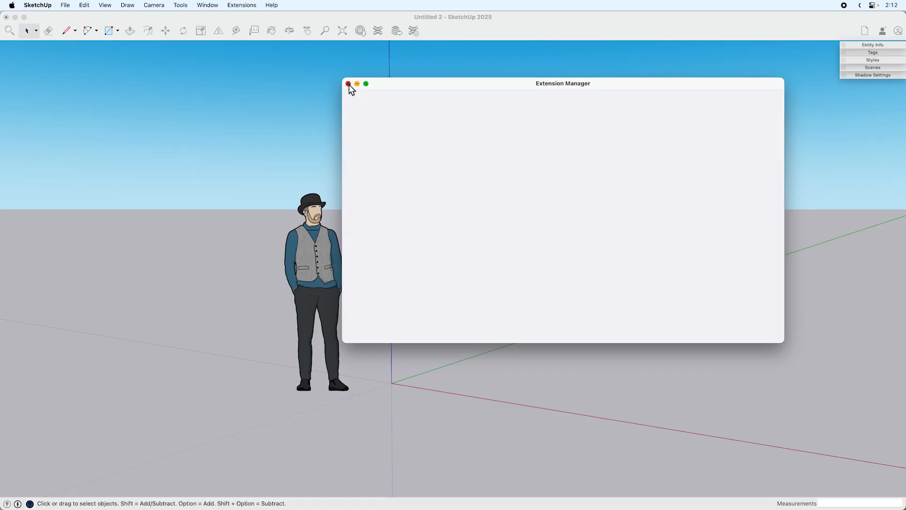
pyautogui.click(378, 31)
pyautogui.write('Extension Migrator')
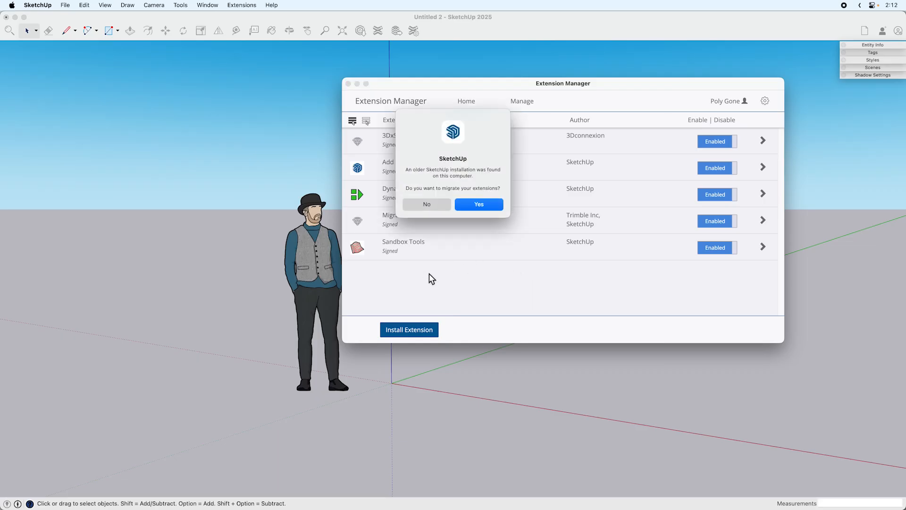
# Step: Migrate all the listed extensions from SketchUp 2024 to SketchUp 2025 and postpone the restart
pyautogui.click(479, 204)
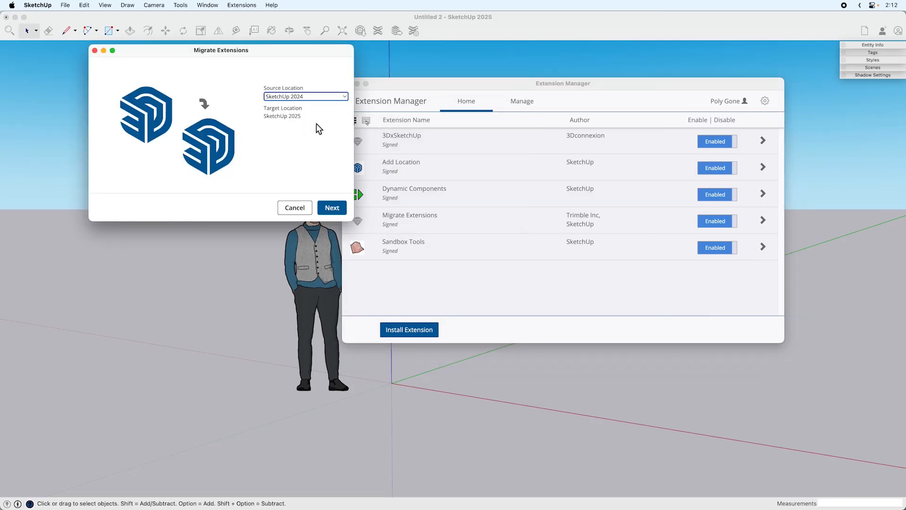
pyautogui.click(336, 162)
pyautogui.click(340, 212)
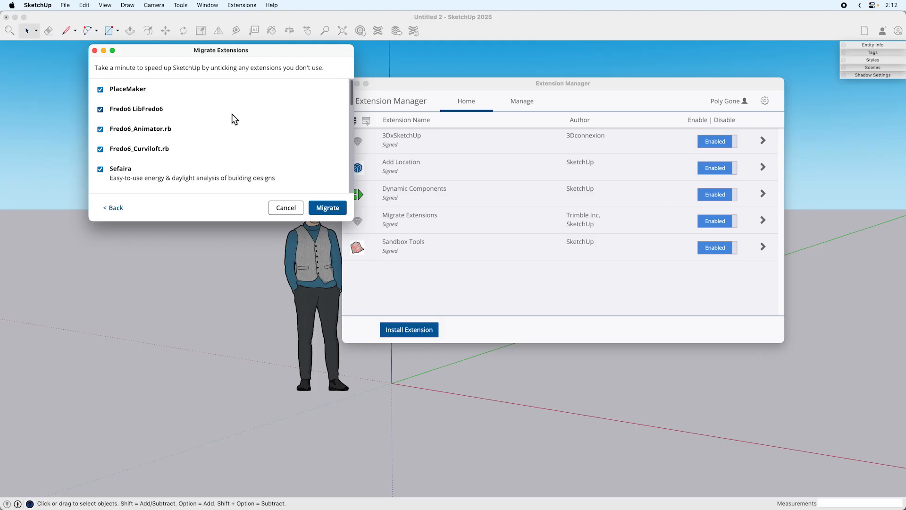
pyautogui.scroll(-10, 246, 108)
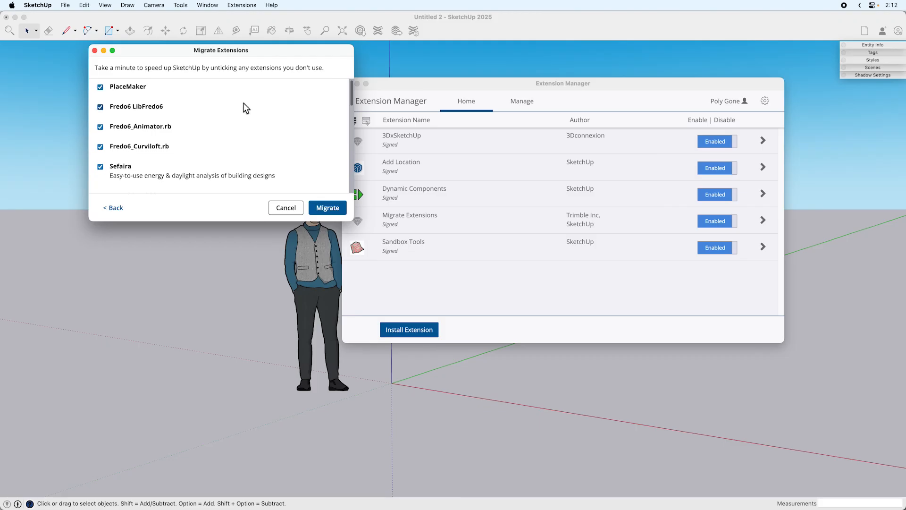
pyautogui.scroll(-10, 246, 108)
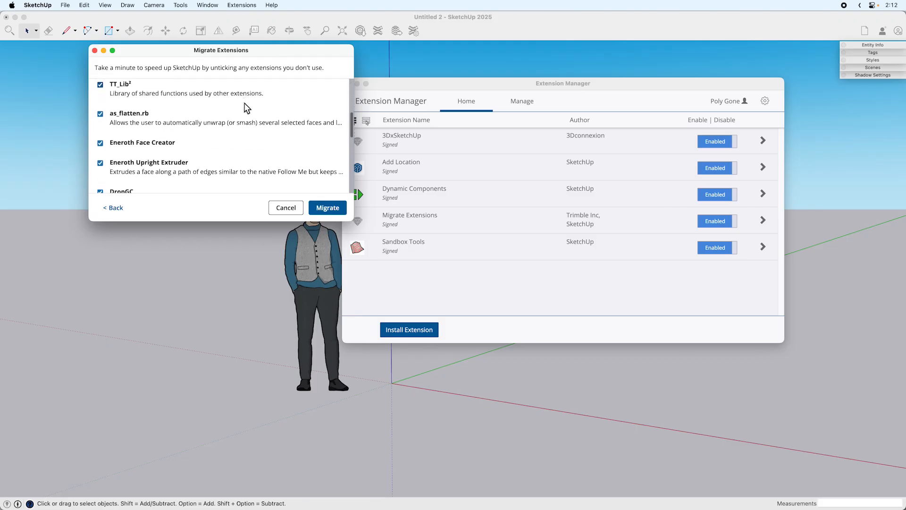
pyautogui.scroll(-2, 246, 108)
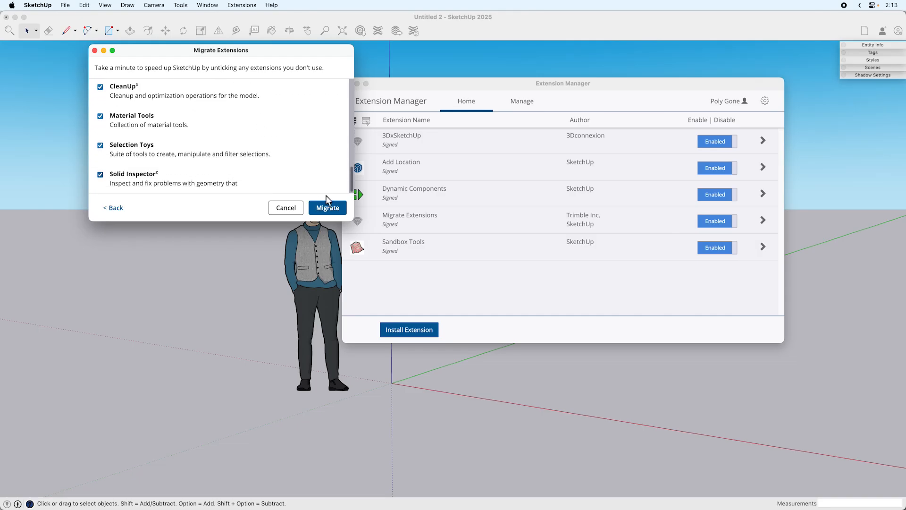
pyautogui.click(329, 209)
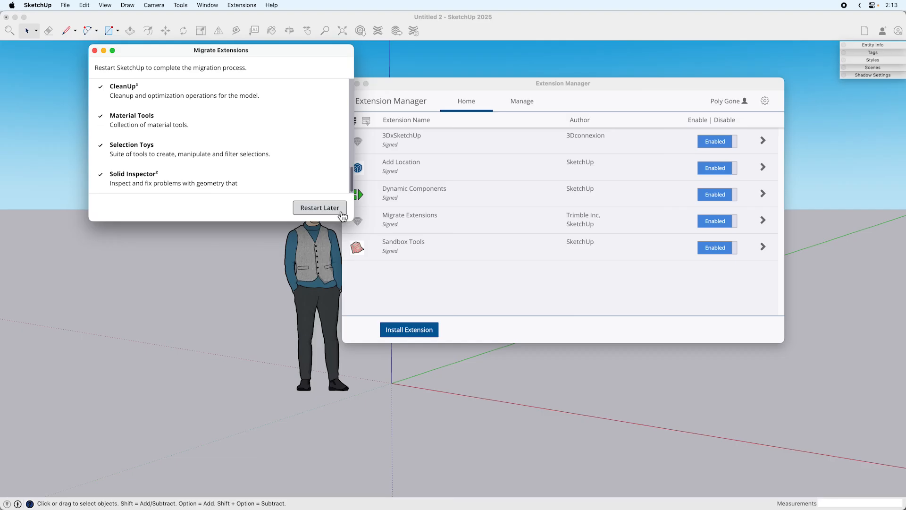
pyautogui.click(341, 214)
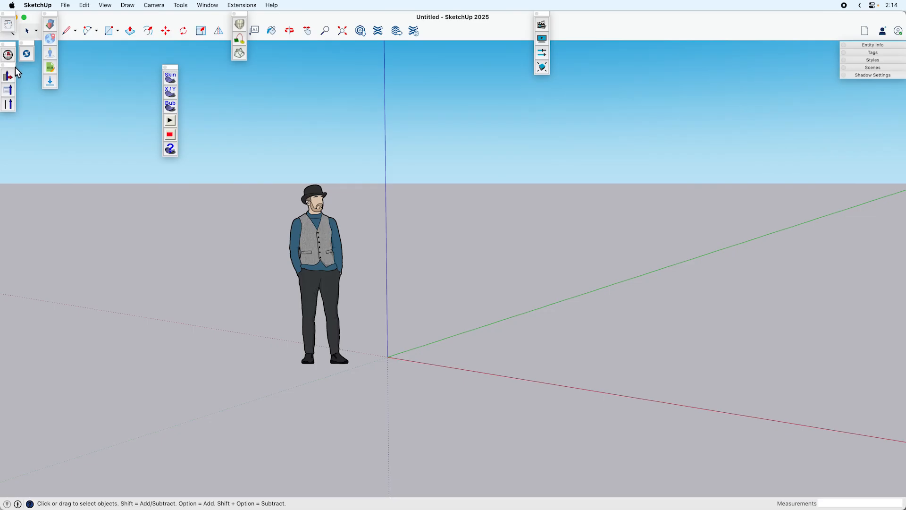
# Step: Arrange the floating extension toolbars neatly along the edges of the drawing area
pyautogui.moveTo(54, 15); pyautogui.dragTo(13, 117)
pyautogui.moveTo(176, 74); pyautogui.dragTo(16, 194)
pyautogui.moveTo(239, 26); pyautogui.dragTo(45, 52)
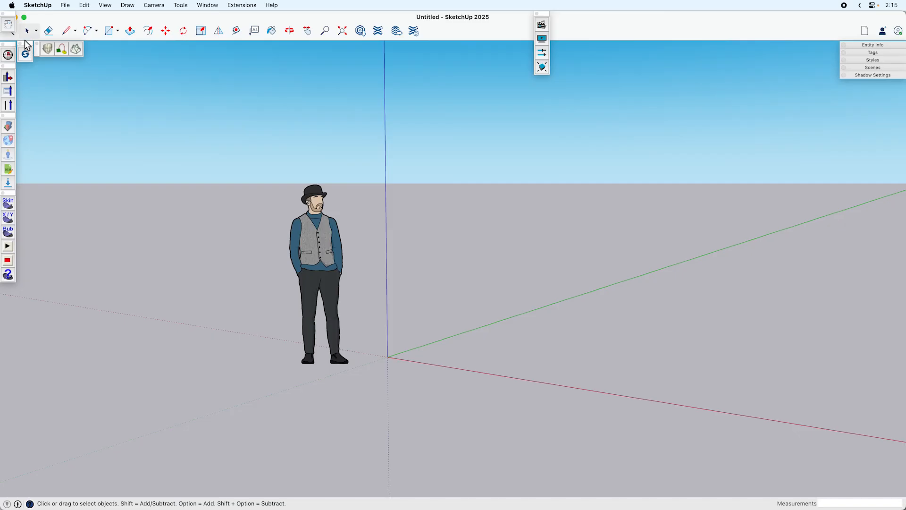
pyautogui.moveTo(13, 26); pyautogui.dragTo(97, 53)
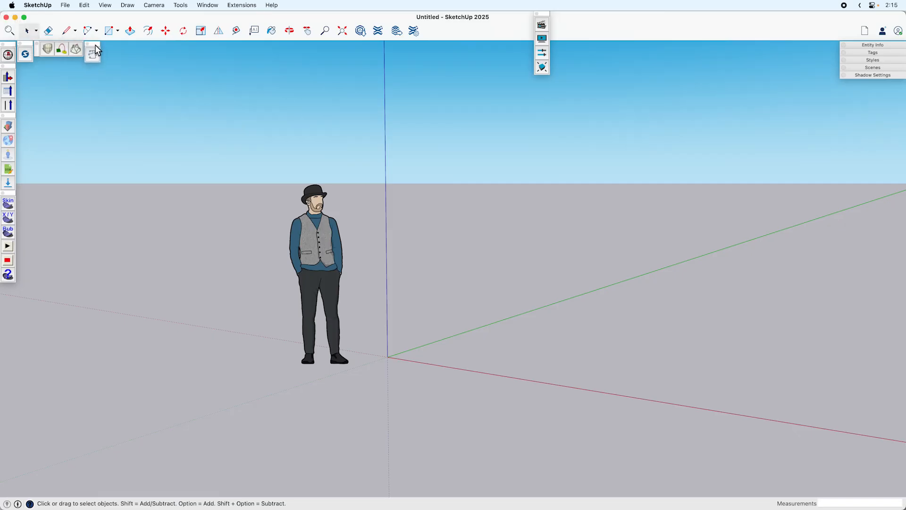
pyautogui.moveTo(541, 15); pyautogui.dragTo(104, 51)
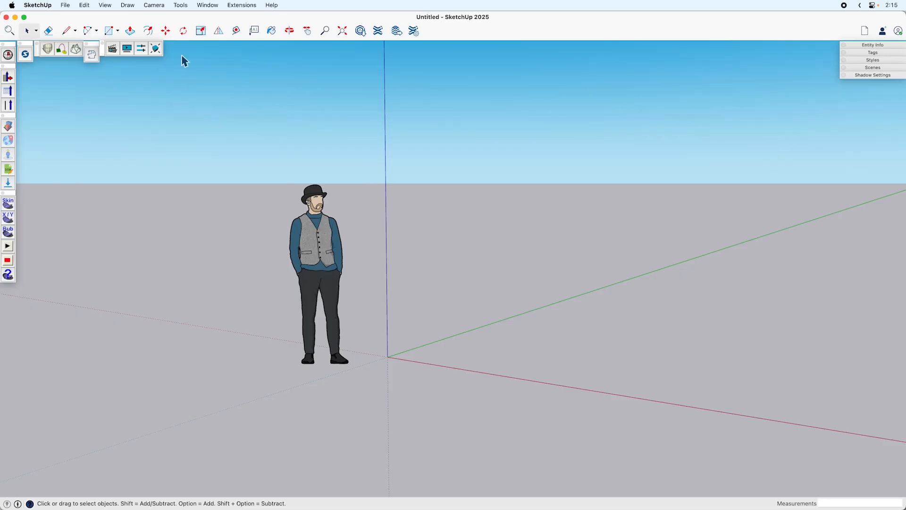
# Step: Review the full list of migrated extensions and their enabled status in the Extension Manager, then close it
pyautogui.click(413, 31)
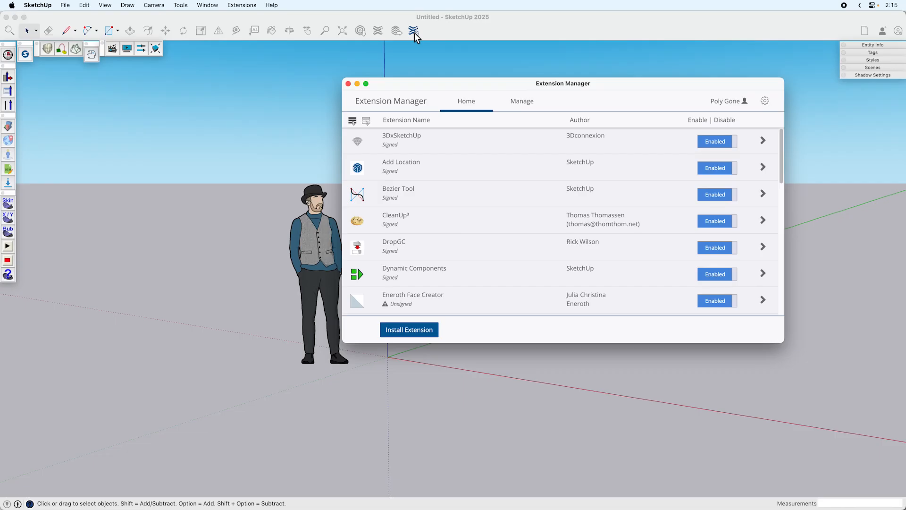
pyautogui.scroll(-5, 465, 163)
pyautogui.scroll(-10, 467, 163)
pyautogui.scroll(-5, 445, 257)
pyautogui.scroll(10, 451, 283)
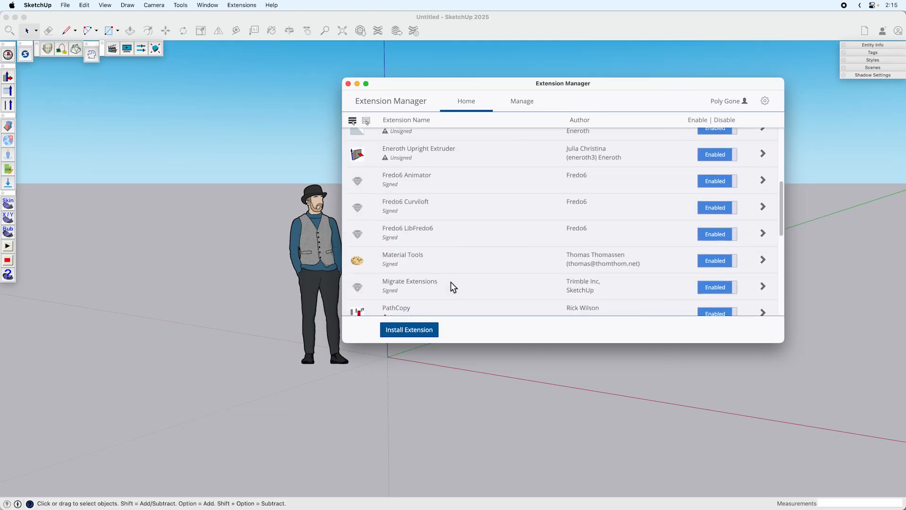
pyautogui.scroll(8, 451, 281)
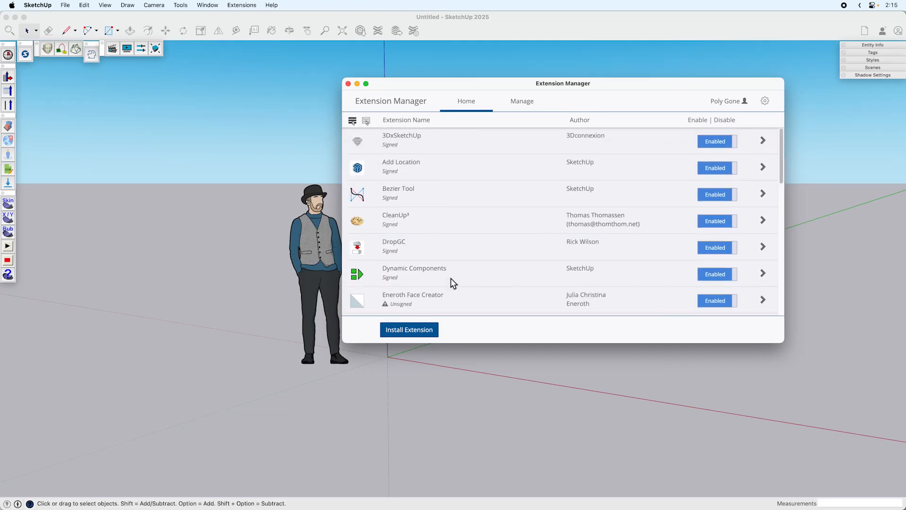
pyautogui.click(349, 84)
pyautogui.click(334, 238)
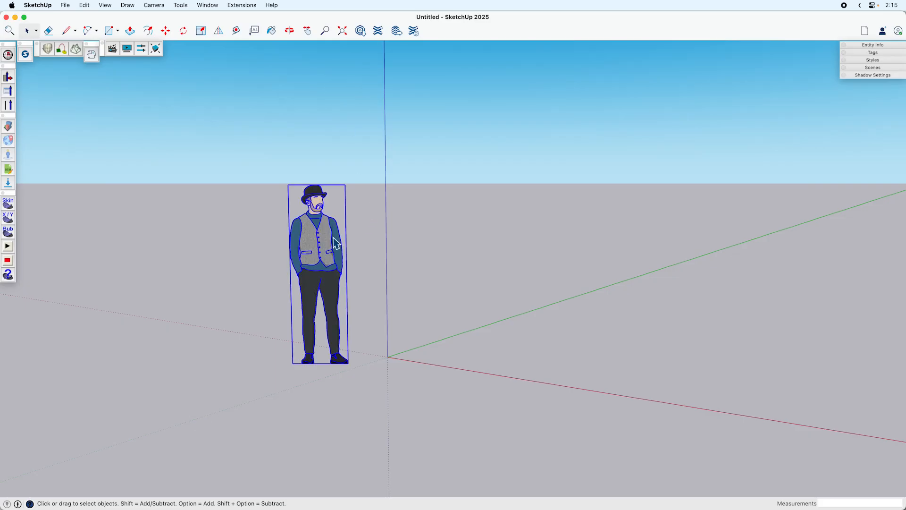
pyautogui.click(402, 239)
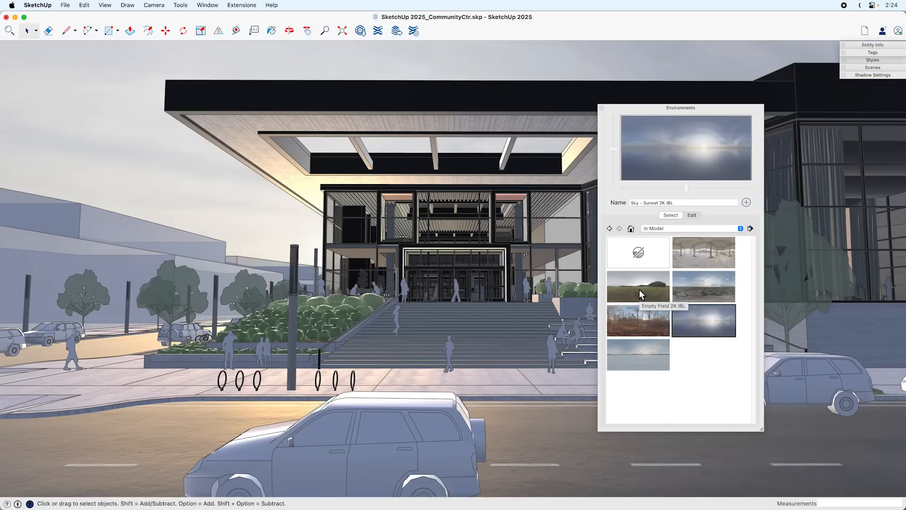
# Step: Compare the Empty Field, Construction Zone and Light Forest environments among those in the model, ending on Sky - Sunset 2K IBL
pyautogui.click(640, 290)
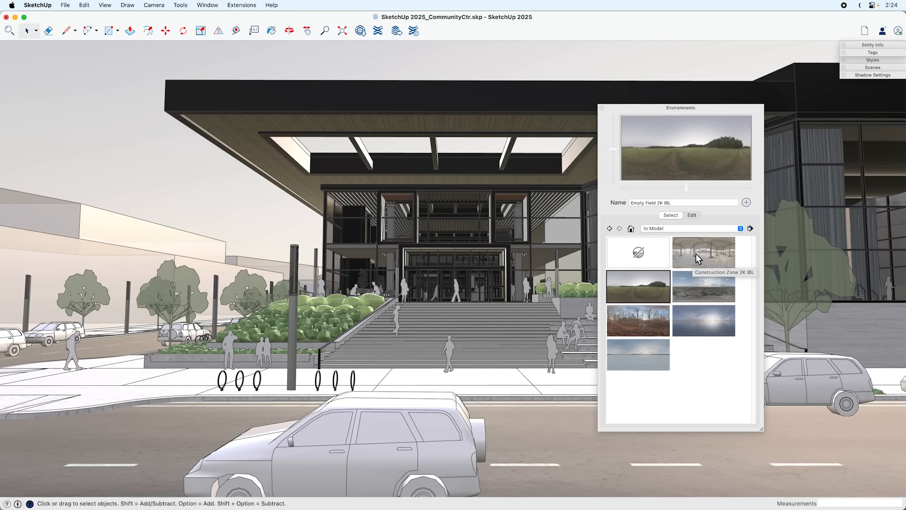
pyautogui.click(695, 253)
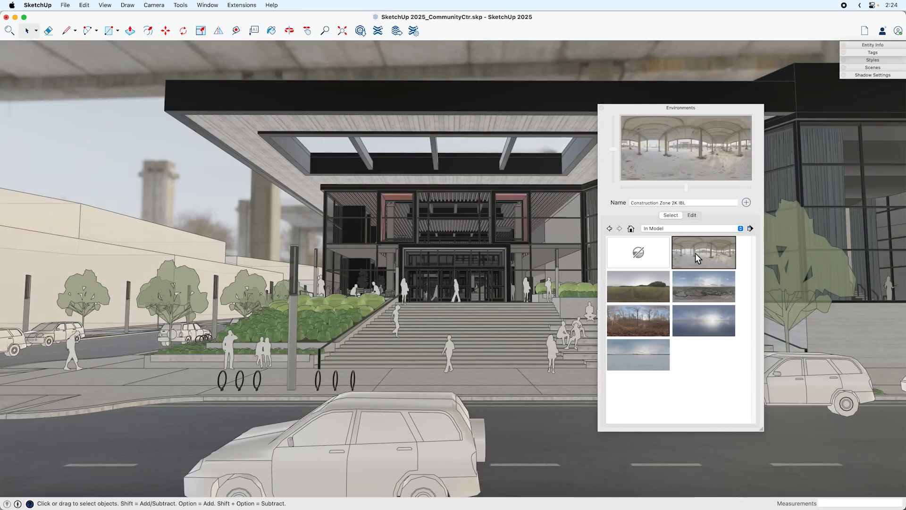
pyautogui.click(697, 284)
pyautogui.click(640, 320)
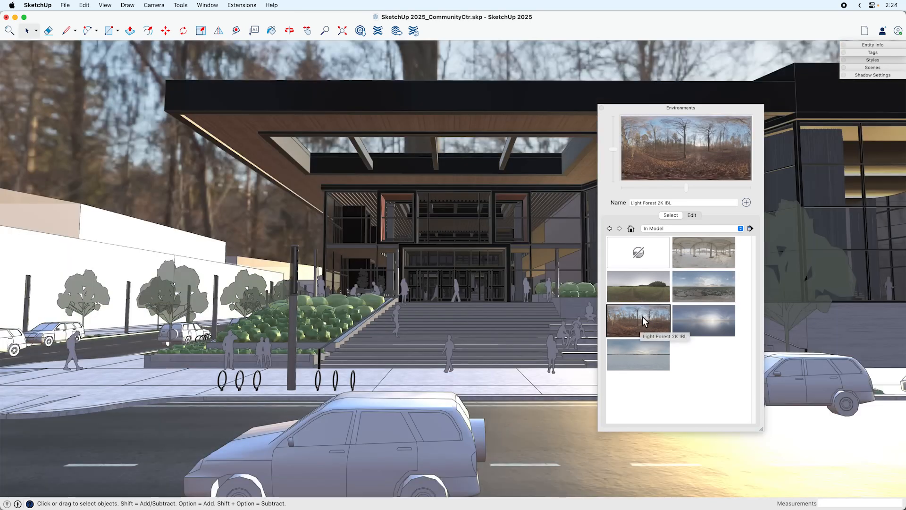
pyautogui.click(702, 319)
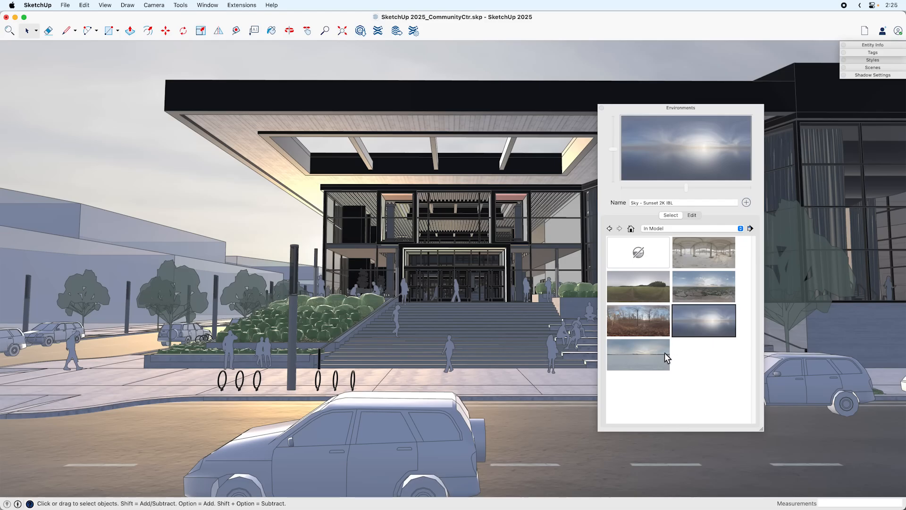
# Step: Save the community center model and accept purging its unused items
pyautogui.click(68, 7)
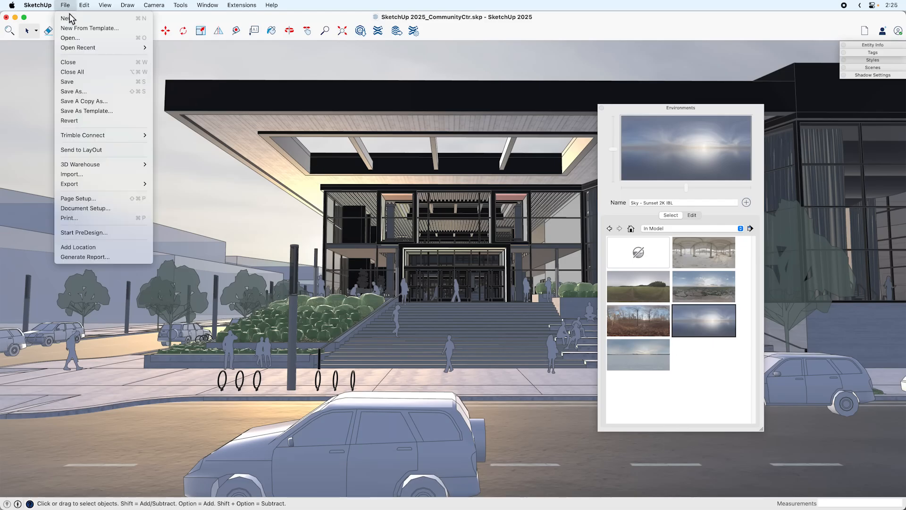
pyautogui.click(93, 82)
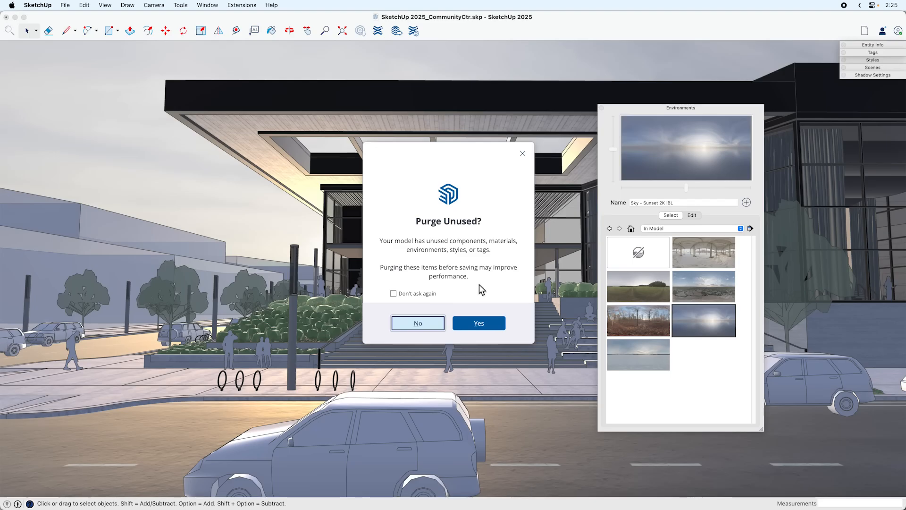
pyautogui.click(479, 323)
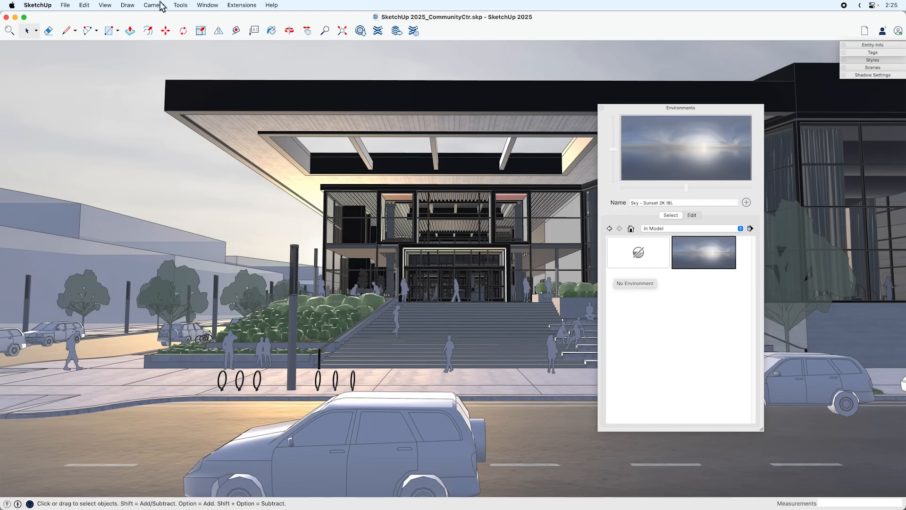
# Step: Look at the Purge unused option in the model's statistics, then close the model info
pyautogui.click(206, 6)
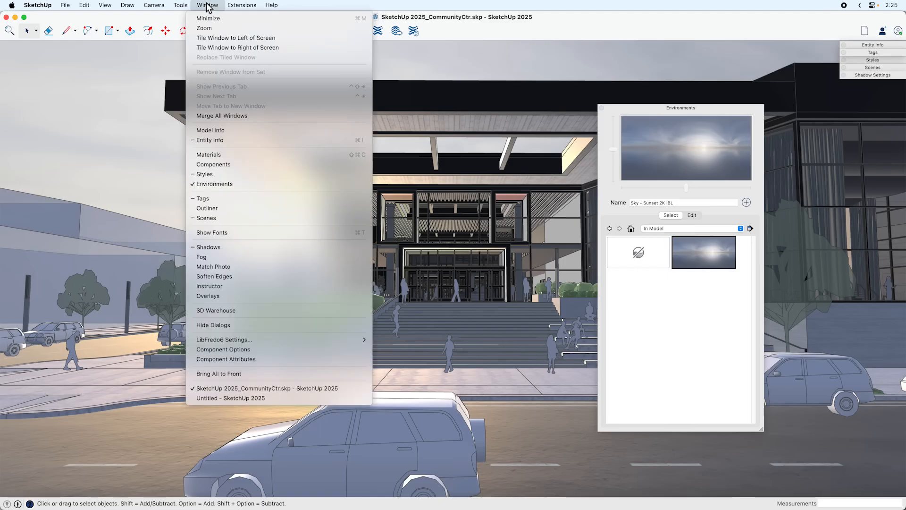
pyautogui.click(243, 131)
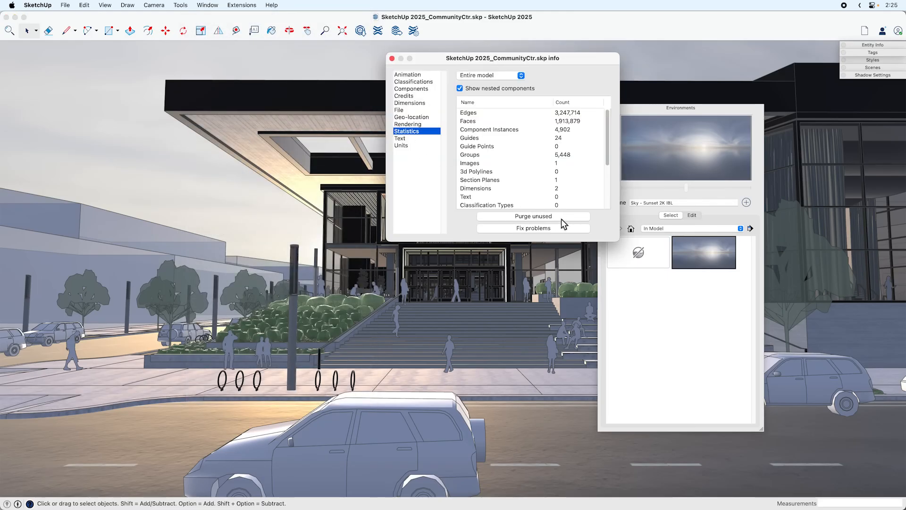
pyautogui.click(392, 58)
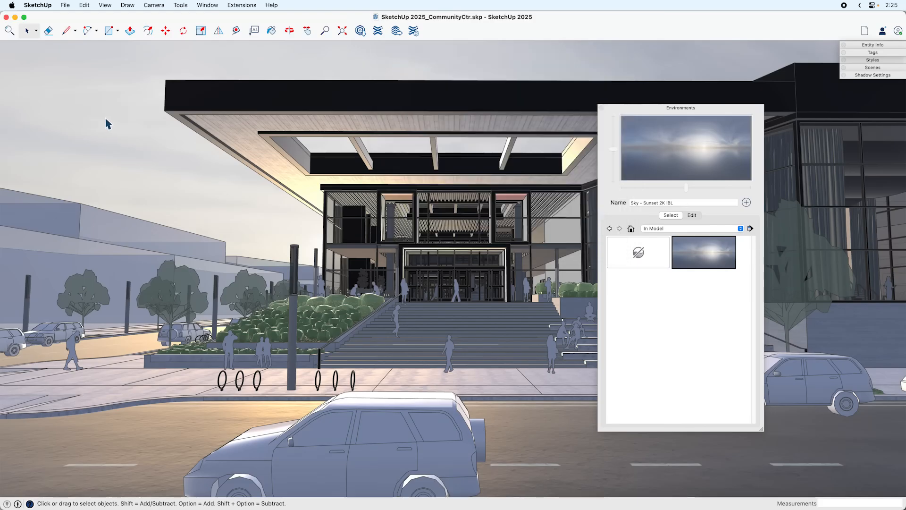
# Step: Undo the purge of unused items
pyautogui.click(85, 5)
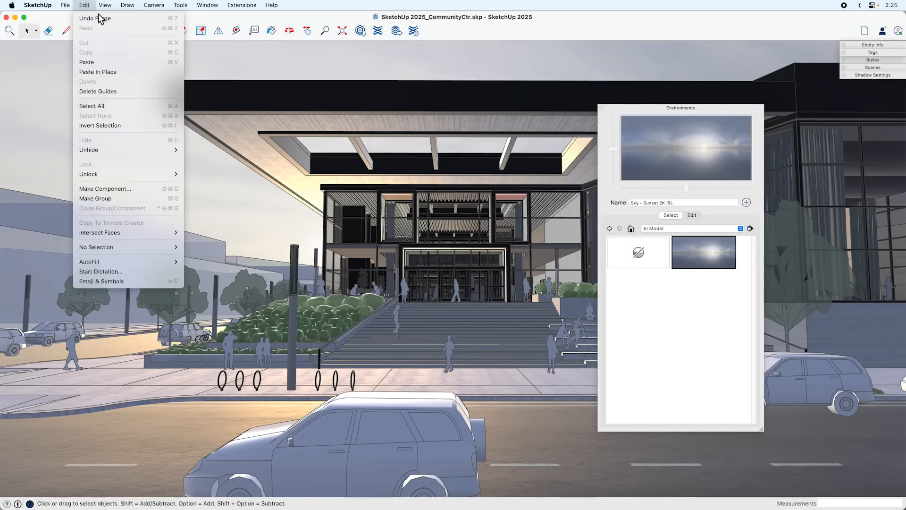
pyautogui.click(123, 21)
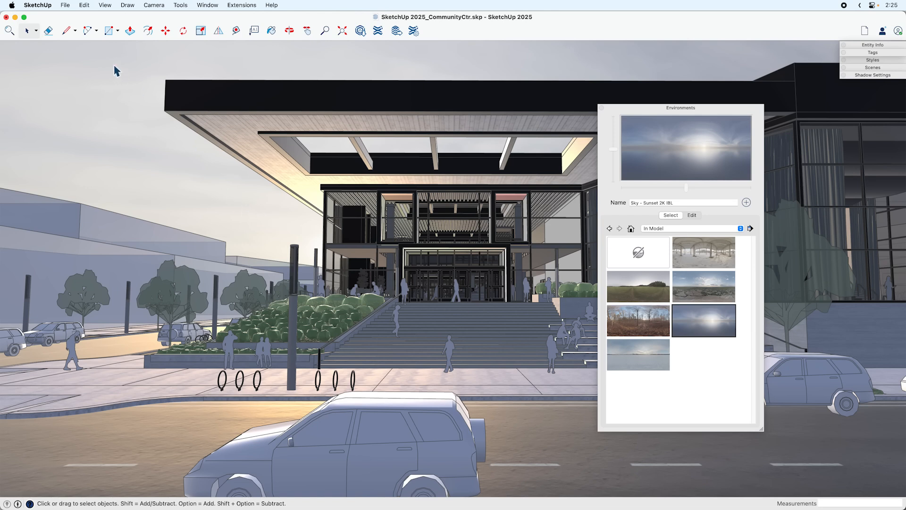
# Step: Expand the tags list, then check the Ask to Purge All on save option in the General preferences
pyautogui.click(880, 53)
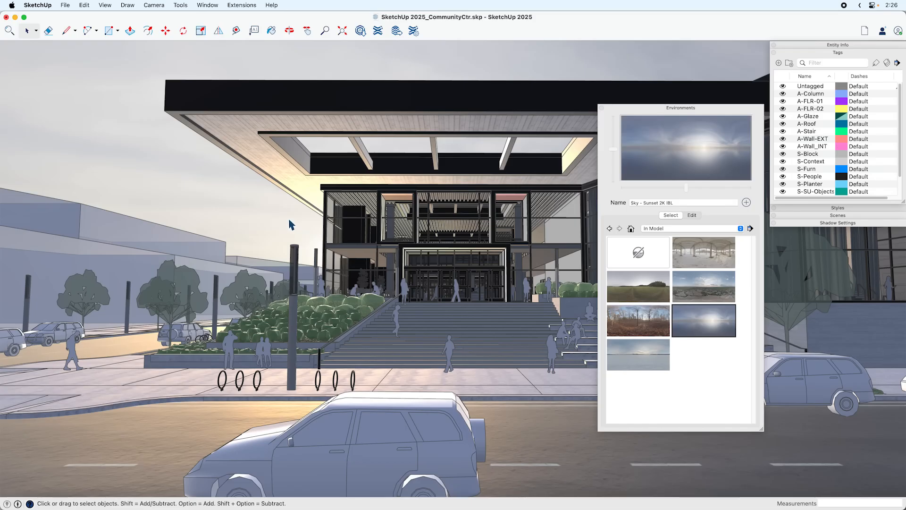
pyautogui.click(37, 5)
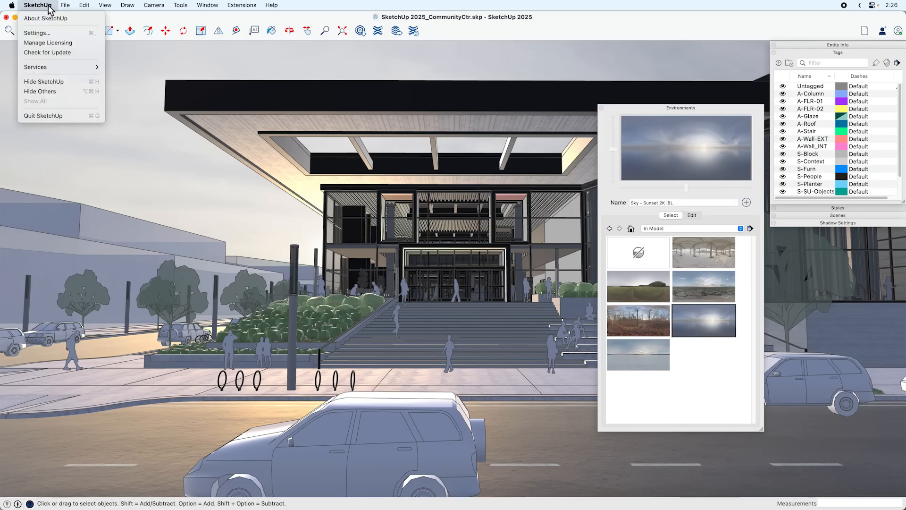
pyautogui.click(41, 35)
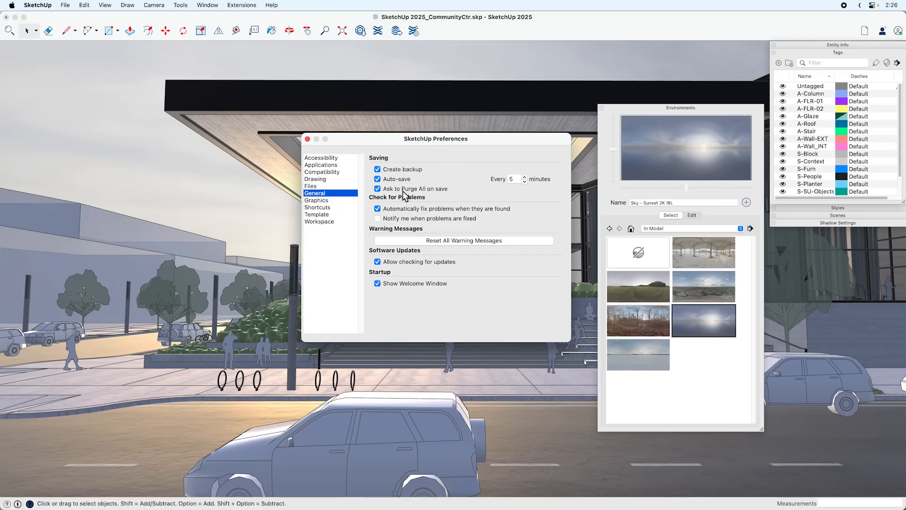
pyautogui.click(307, 140)
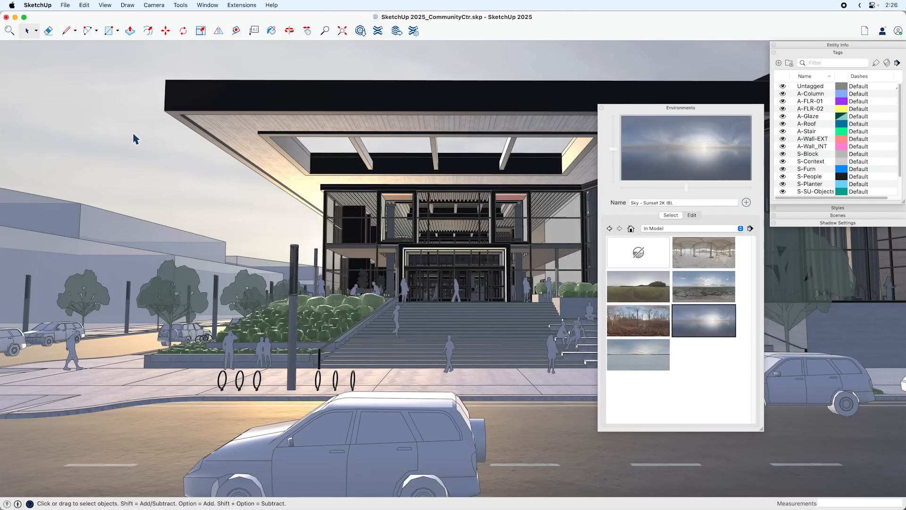
# Step: Save the model without purging, then enable Ask to Purge All on save in the General preferences
pyautogui.click(67, 5)
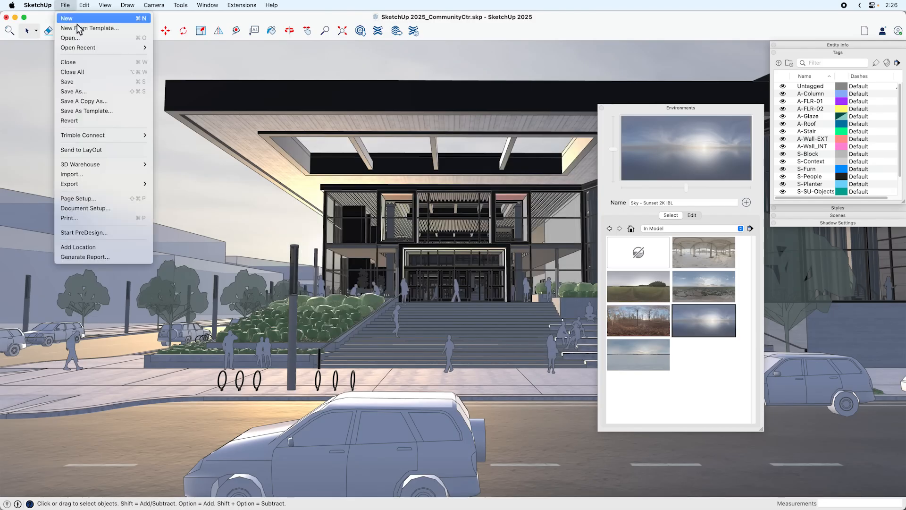
pyautogui.click(88, 81)
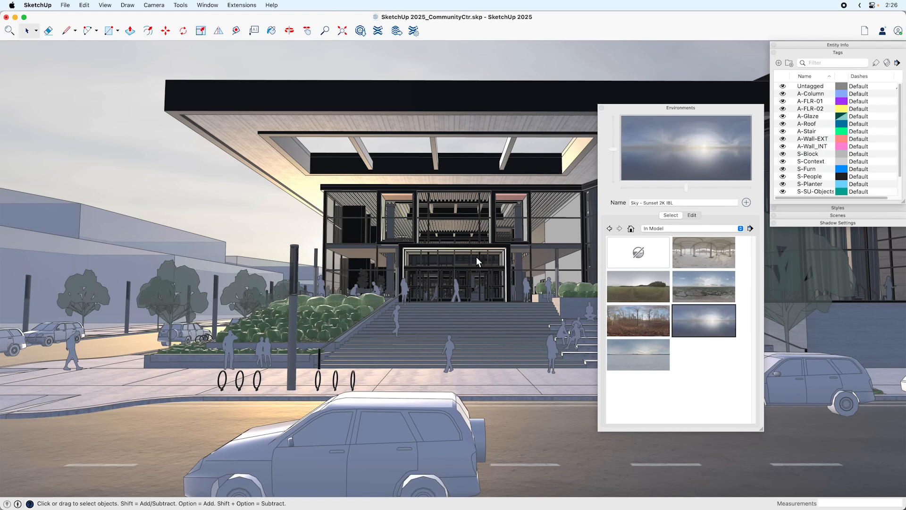
pyautogui.click(47, 5)
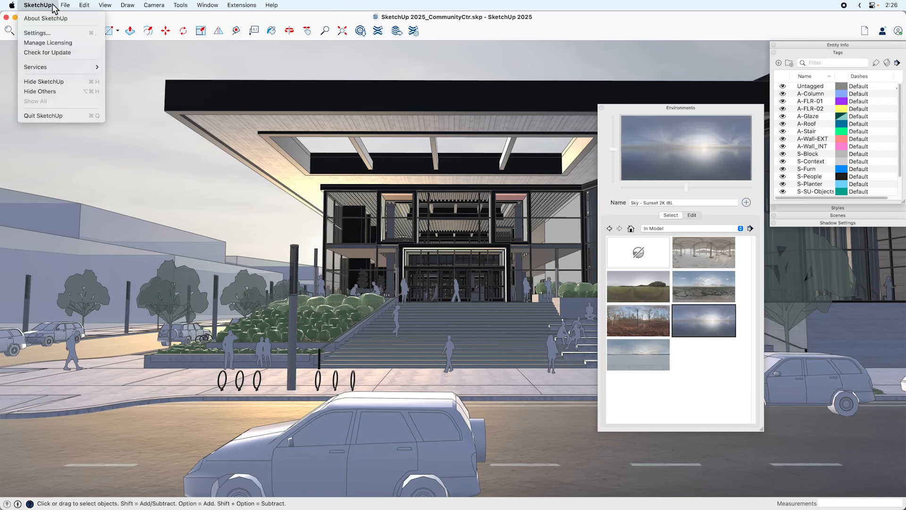
pyautogui.click(62, 30)
pyautogui.click(387, 189)
pyautogui.click(308, 139)
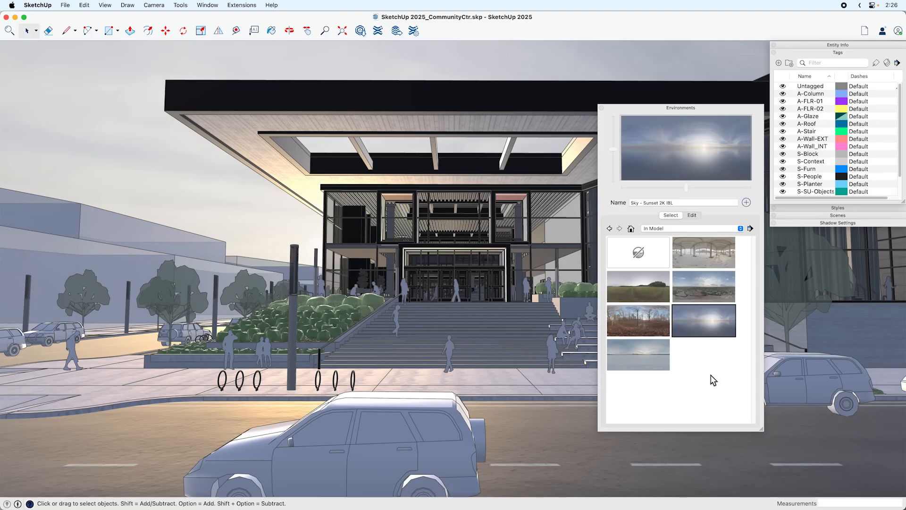
# Step: Save the model again, purging its unused components, materials, environments, styles and tags
pyautogui.press('super+s')
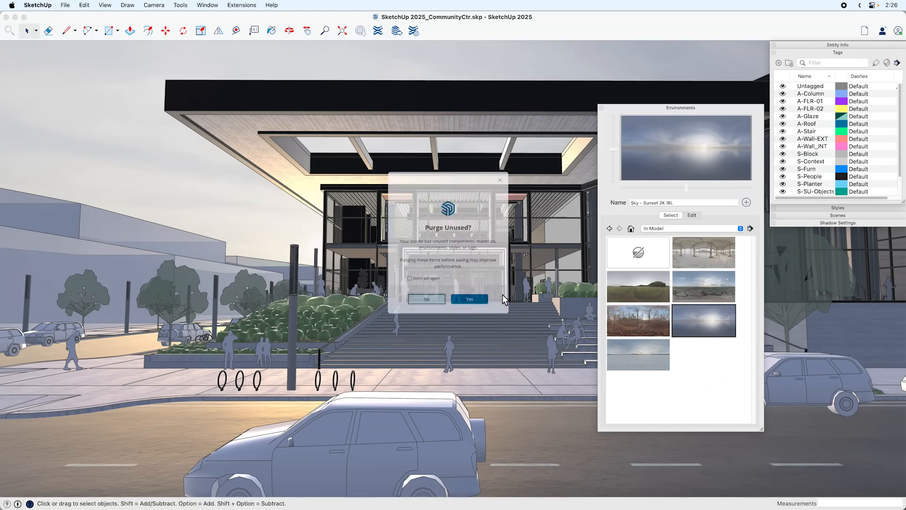
pyautogui.click(485, 325)
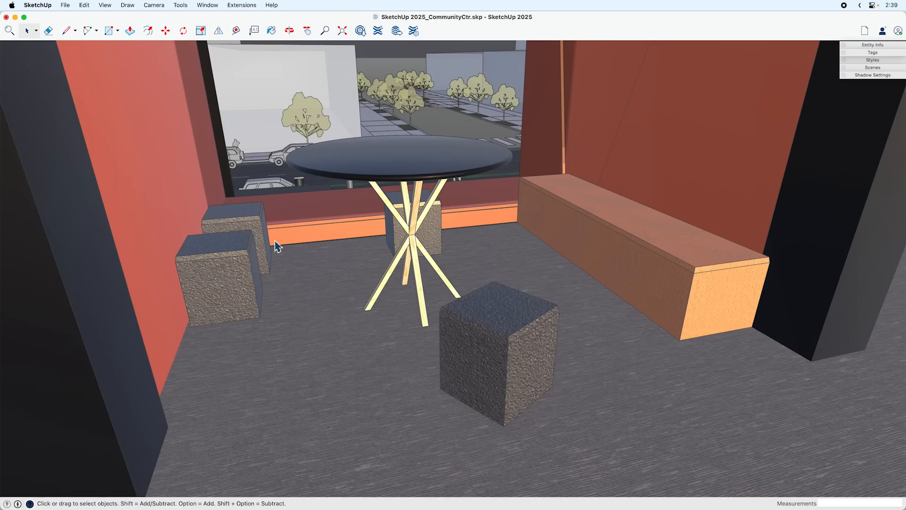
# Step: Rotate the grey stool in front of the table 45 degrees in the floor plane, using its top-face rotation grip
pyautogui.click(184, 31)
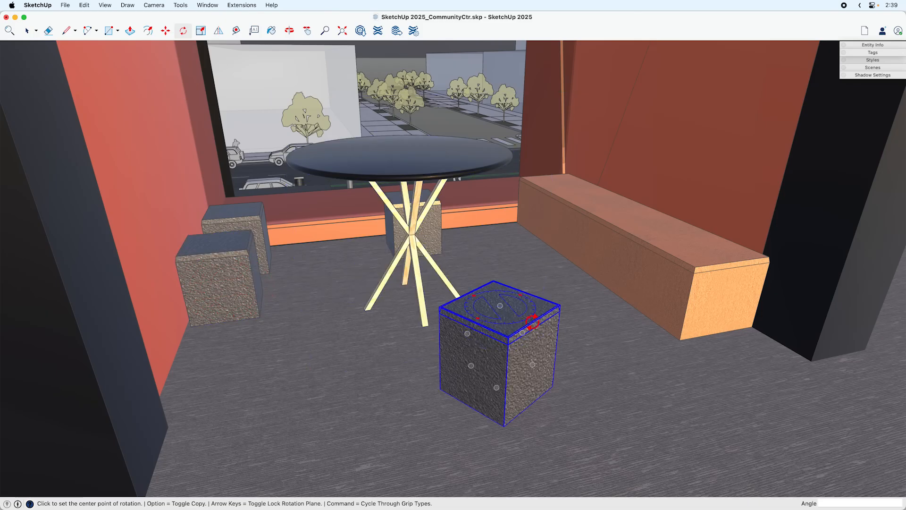
pyautogui.click(532, 322)
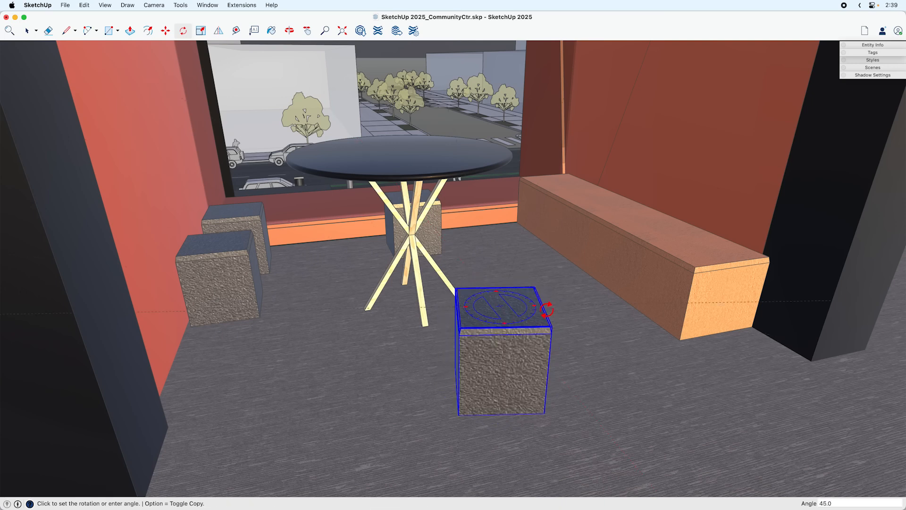
pyautogui.click(547, 309)
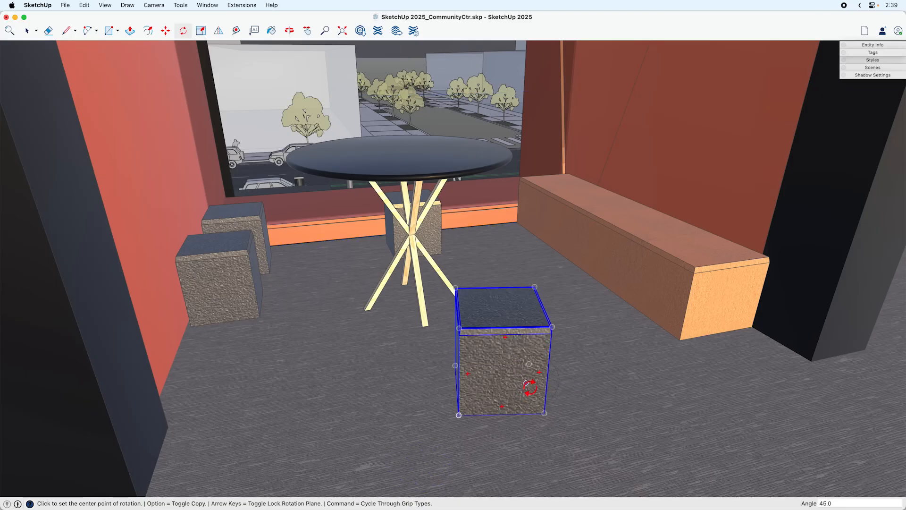
# Step: Rotate the same stool slightly in the floor plane, pivoting about its lower front corner
pyautogui.click(459, 415)
pyautogui.click(542, 414)
pyautogui.click(545, 399)
pyautogui.press('space')
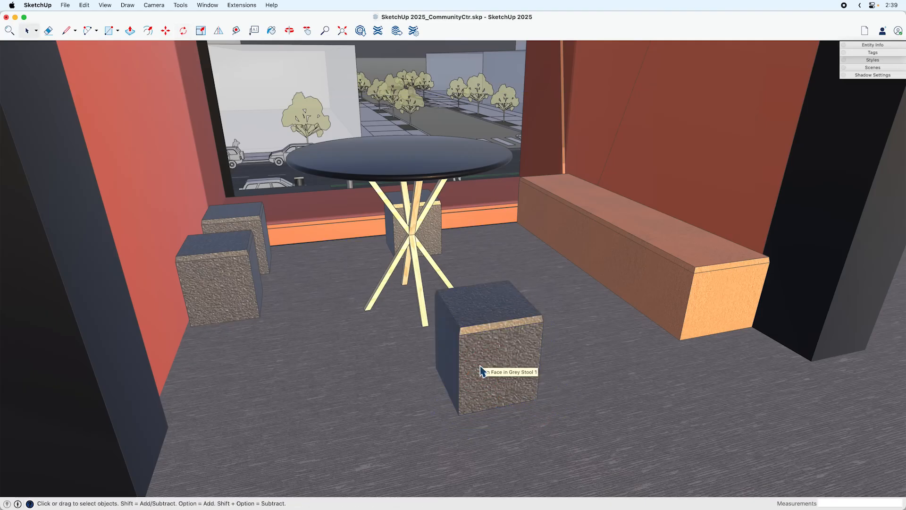
pyautogui.scroll(5, 482, 378)
pyautogui.moveTo(481, 376); pyautogui.dragTo(523, 363, button='middle')
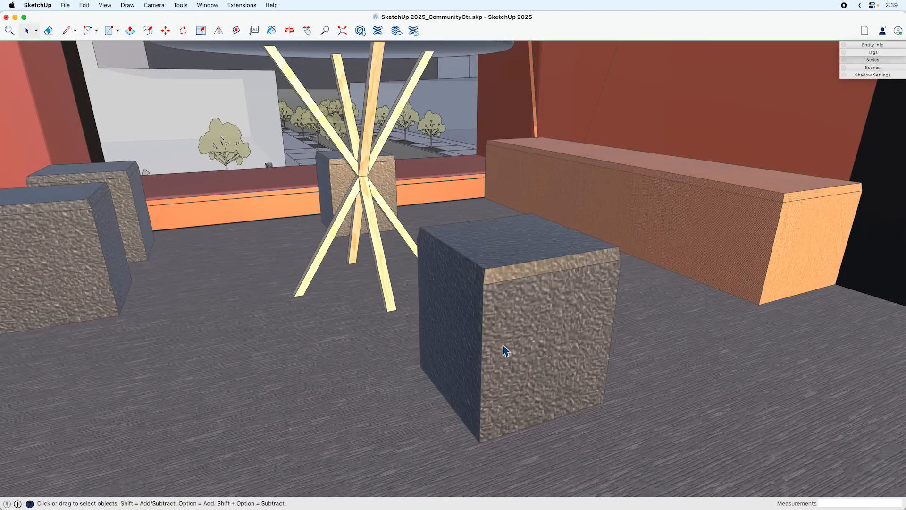
# Step: Open the front grey stool for editing and add a snap at the middle of its near vertical corner edge
pyautogui.doubleClick(504, 351)
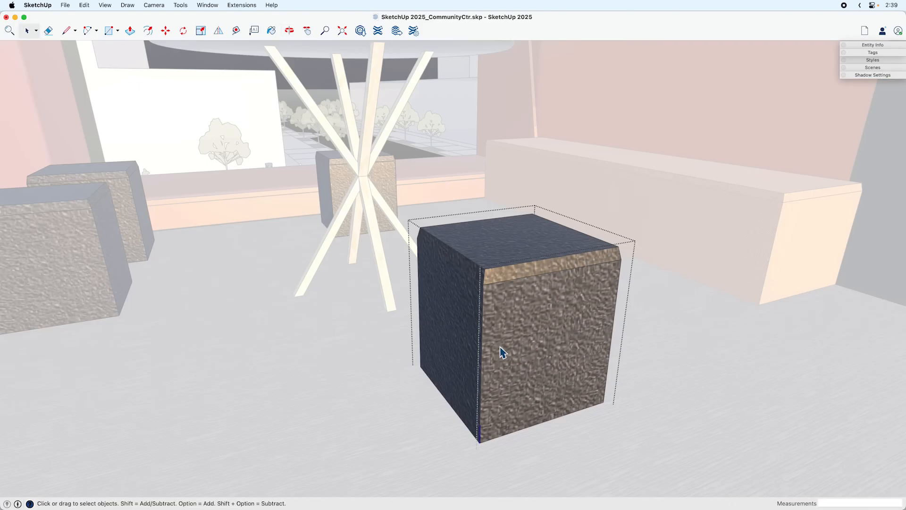
pyautogui.rightClick(502, 351)
pyautogui.moveTo(498, 350)
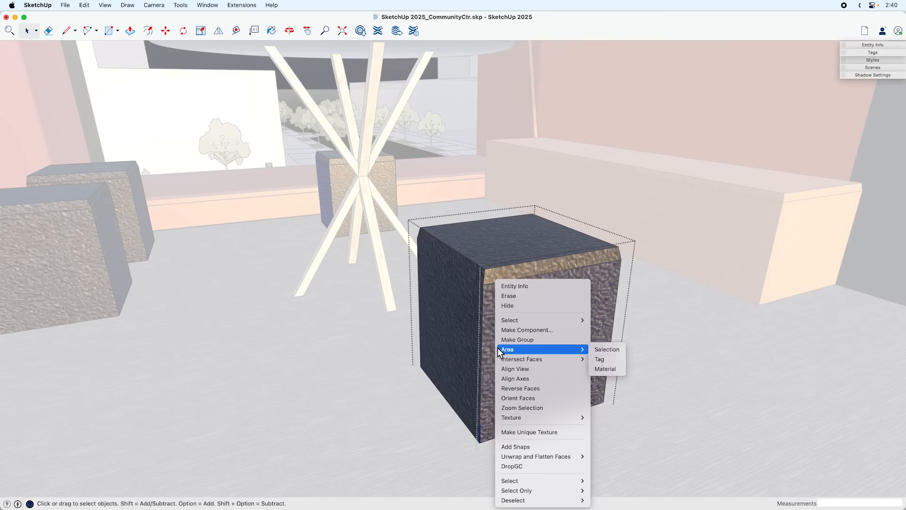
pyautogui.click(541, 446)
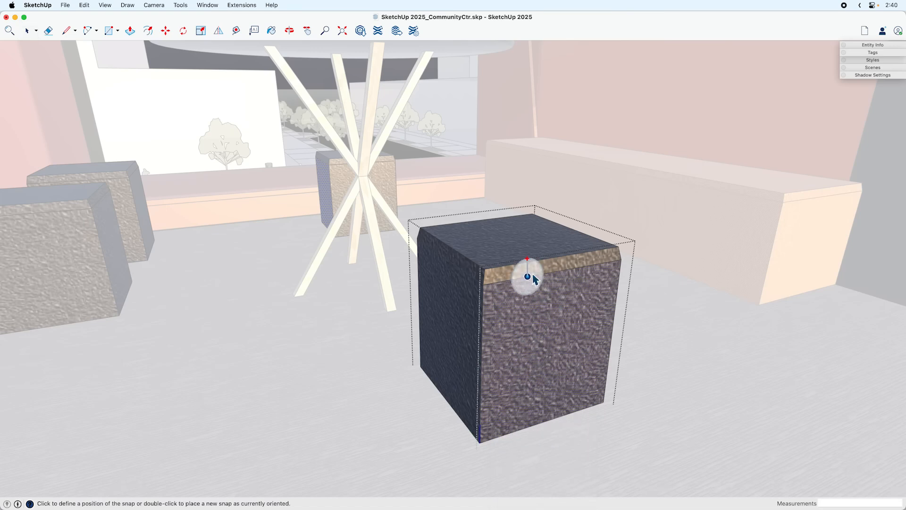
pyautogui.click(481, 349)
pyautogui.click(482, 349)
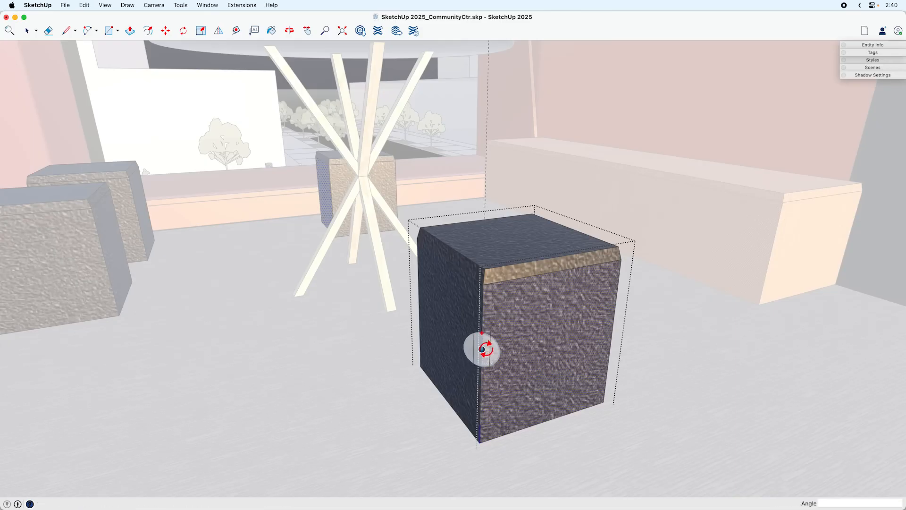
# Step: Add a second snap at the middle of the other vertical edge of the stool's stone front face, and finish editing the stool
pyautogui.moveTo(583, 336); pyautogui.dragTo(347, 324, button='middle')
pyautogui.scroll(4, 354, 324)
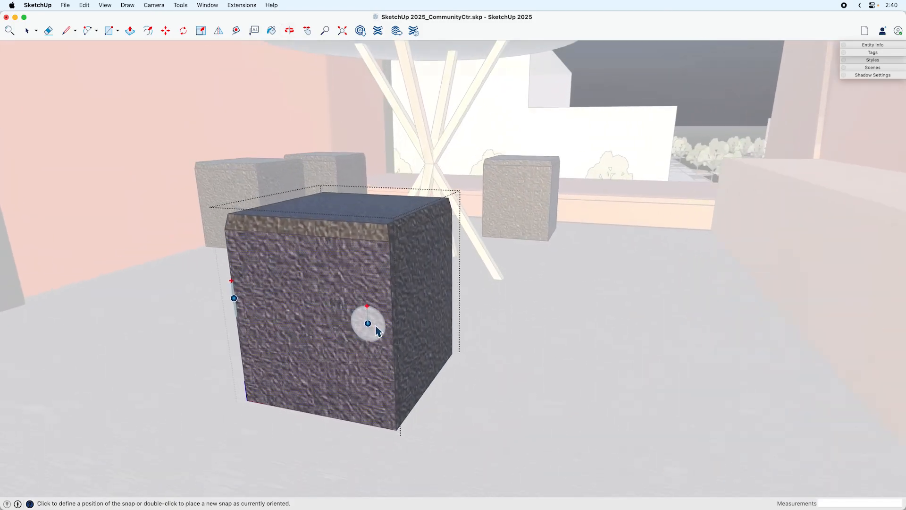
pyautogui.click(397, 314)
pyautogui.click(398, 313)
pyautogui.click(401, 311)
pyautogui.press('space')
pyautogui.moveTo(348, 360); pyautogui.dragTo(590, 361, button='middle')
pyautogui.scroll(-4, 455, 377)
pyautogui.press('Escape')
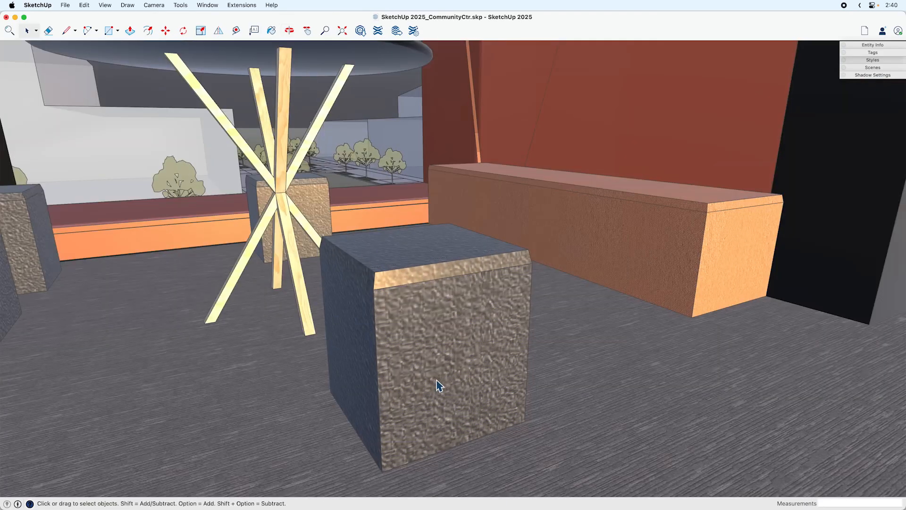
# Step: Copy the stool with Move, attaching the copy's near-edge snap to the snap on the original's opposite edge
pyautogui.scroll(-5, 431, 369)
pyautogui.click(428, 360)
pyautogui.press('m')
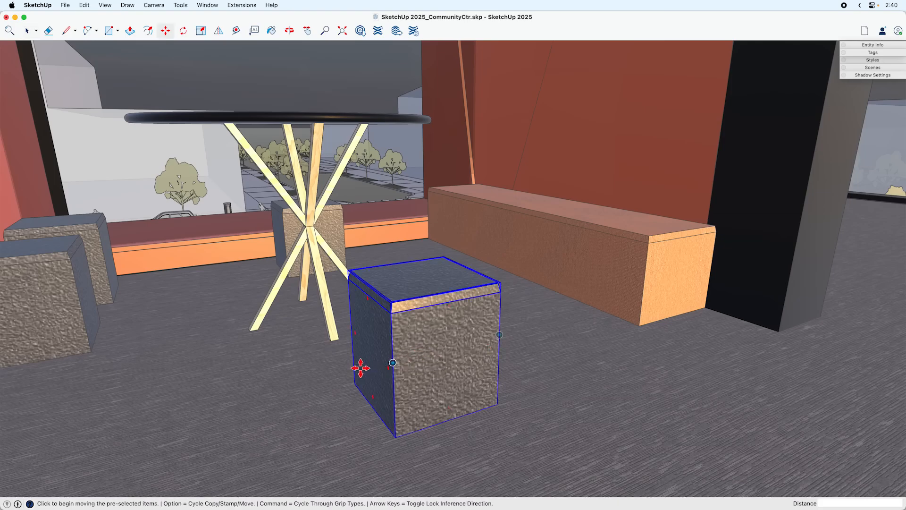
pyautogui.press('Escape')
pyautogui.press('alt')
pyautogui.press('alt')
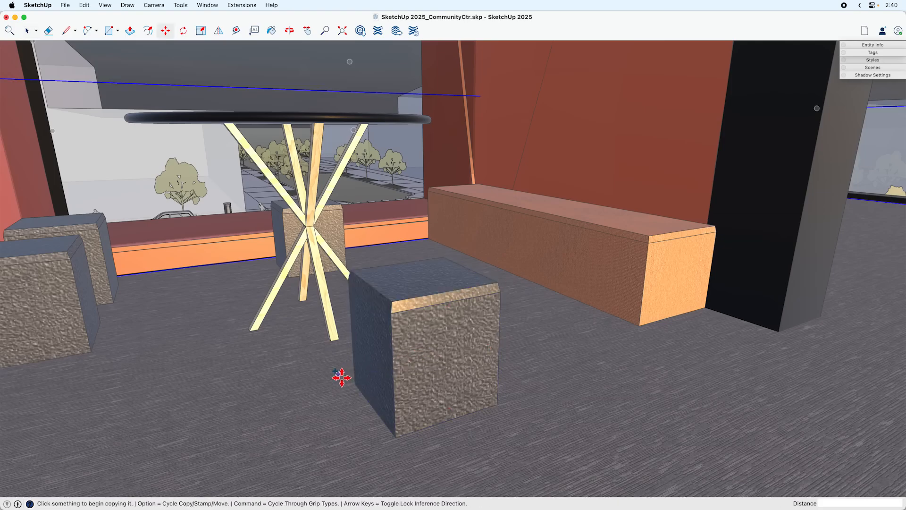
pyautogui.click(395, 367)
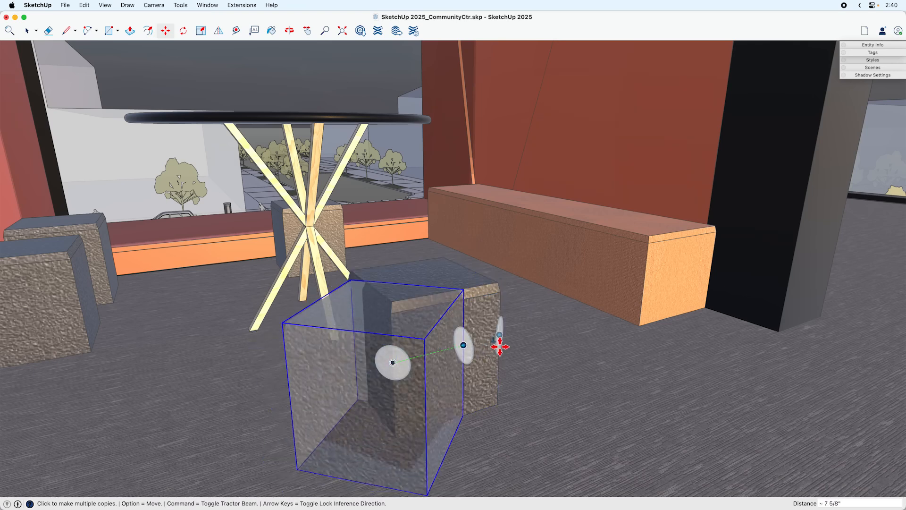
pyautogui.click(504, 341)
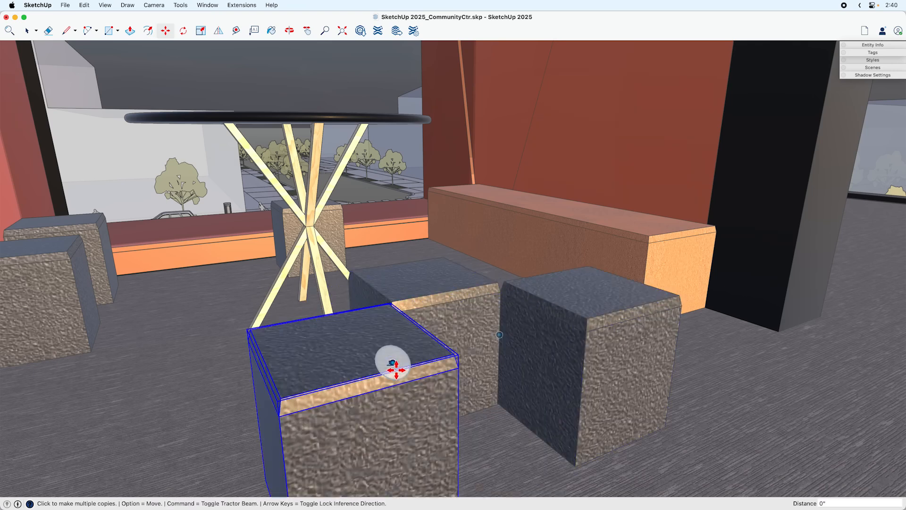
pyautogui.press('space')
pyautogui.moveTo(384, 364); pyautogui.dragTo(375, 392, button='middle')
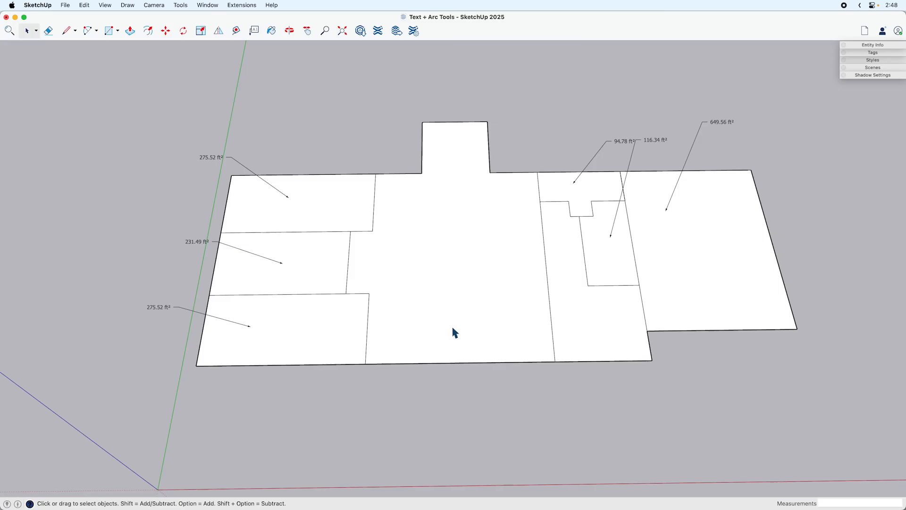
# Step: Add an area leader label to the unlabelled room beside the garage-sized room, placing its text outside the floor plan
pyautogui.scroll(3, 454, 333)
pyautogui.scroll(1, 454, 332)
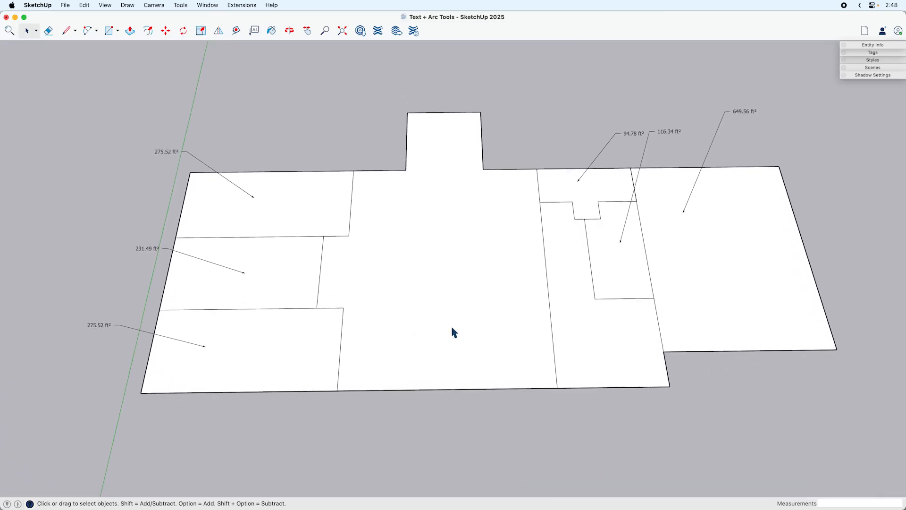
pyautogui.click(254, 30)
pyautogui.click(601, 347)
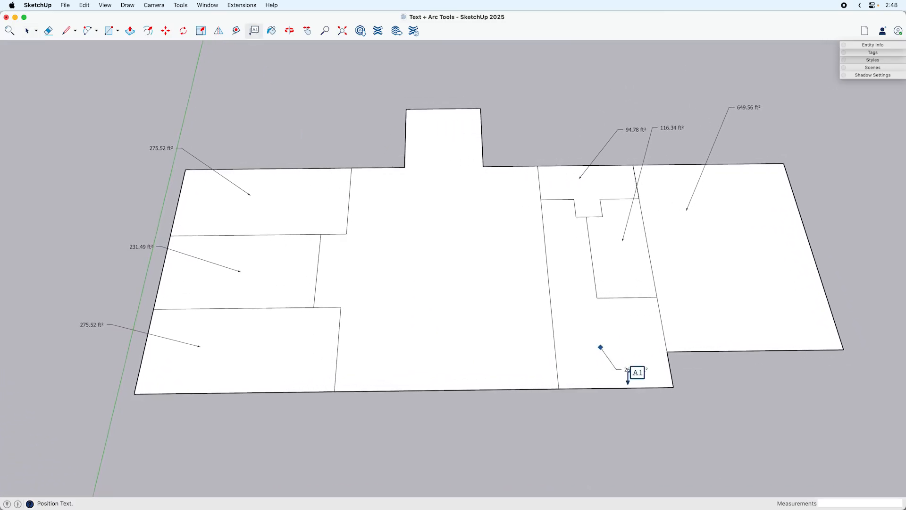
pyautogui.click(714, 397)
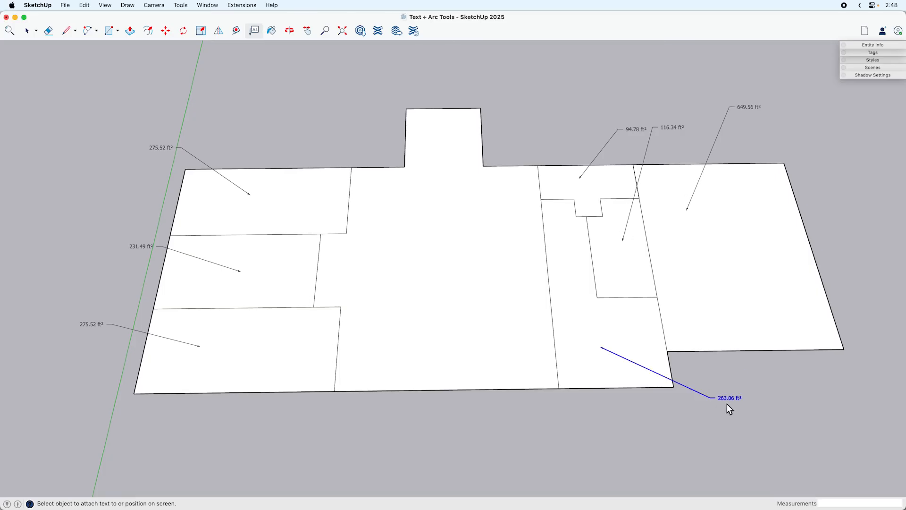
pyautogui.press('space')
# Step: Select the rear part of the floor plan and move it outward along the green axis to deepen the plan
pyautogui.scroll(-2, 455, 299)
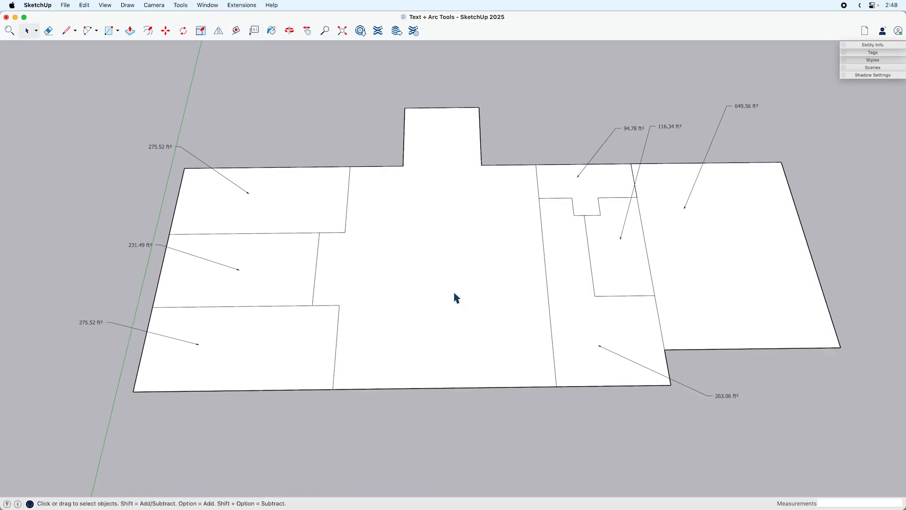
pyautogui.moveTo(130, 83); pyautogui.dragTo(807, 260)
pyautogui.press('m')
pyautogui.click(463, 305)
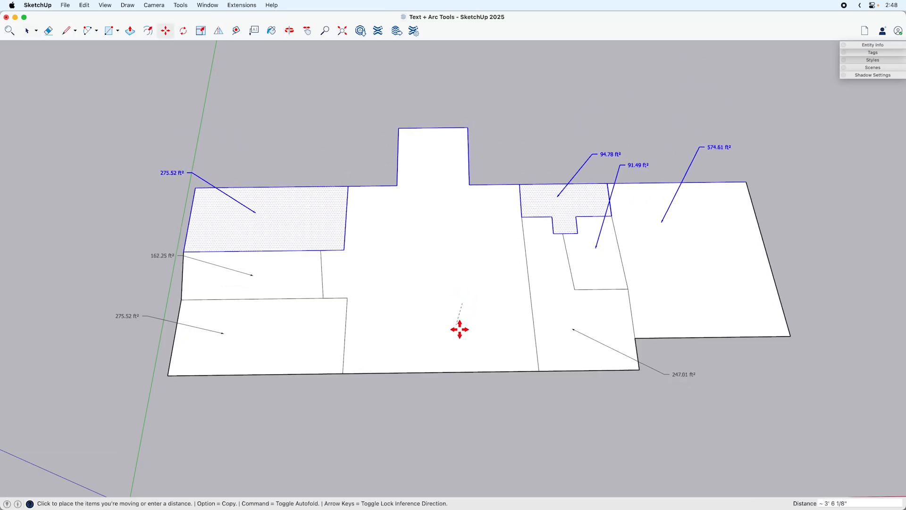
pyautogui.click(462, 280)
pyautogui.press('space')
# Step: Select the exterior wall line beside the three stacked rooms and move it outward along the red axis to widen them
pyautogui.keyDown('shift'); pyautogui.moveTo(404, 307); pyautogui.dragTo(460, 301, button='middle'); pyautogui.keyUp('shift')
pyautogui.press('space')
pyautogui.moveTo(182, 109); pyautogui.dragTo(299, 408)
pyautogui.press('m')
pyautogui.click(326, 425)
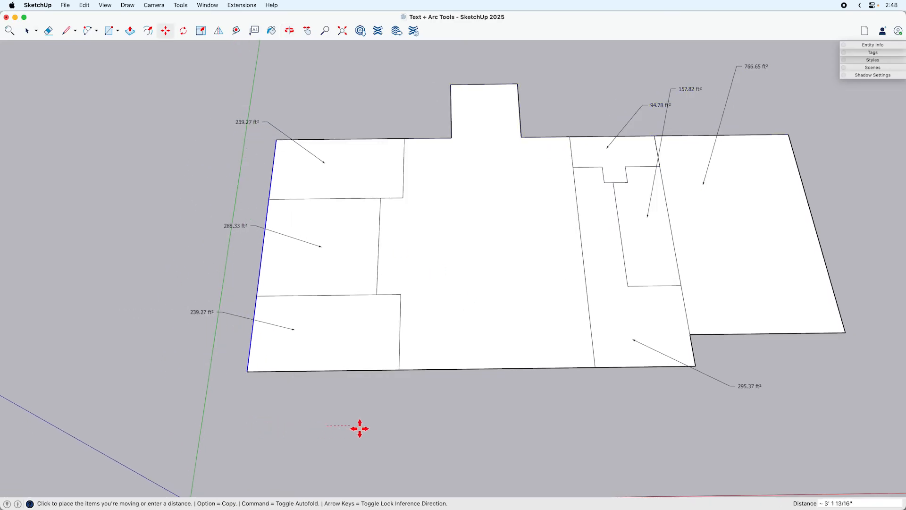
pyautogui.click(294, 427)
pyautogui.press('space')
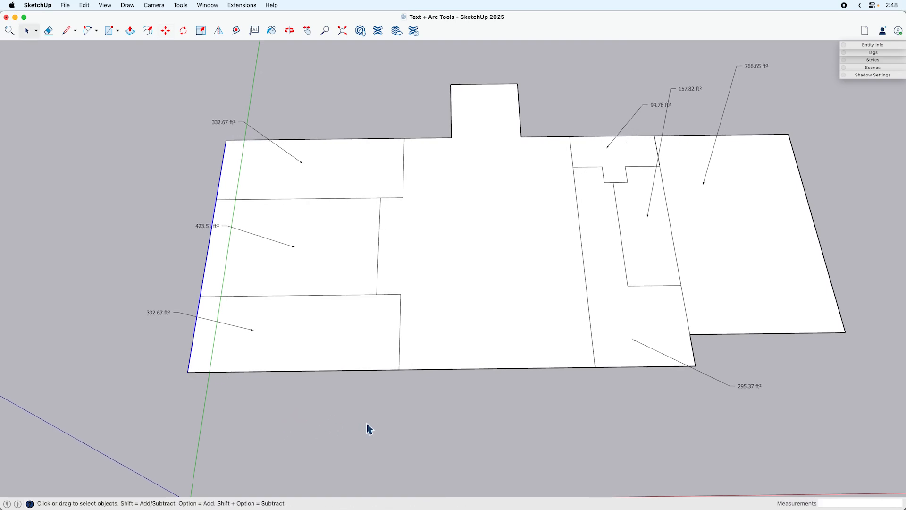
# Step: Fillet the two outer corners of the rear projection with the 2 Point Arc tool at a radius of about 2' 6 1/4"
pyautogui.scroll(10, 368, 429)
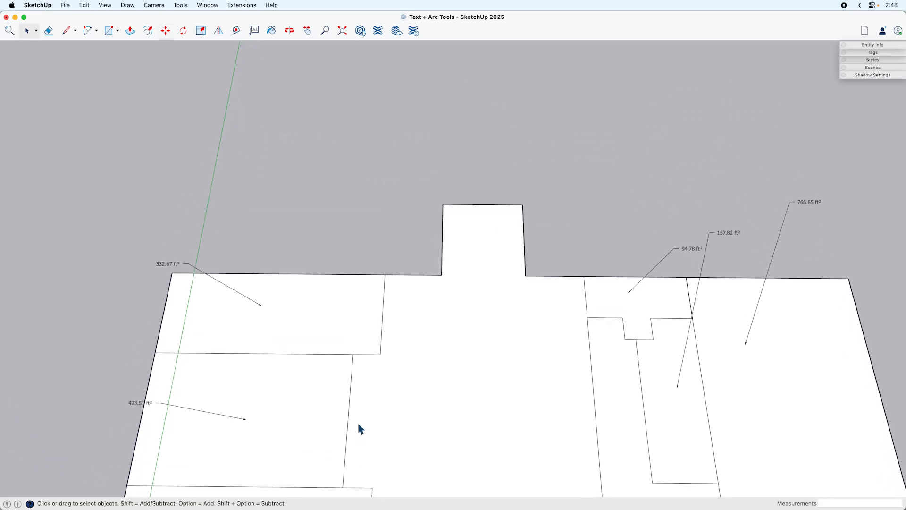
pyautogui.scroll(10, 359, 427)
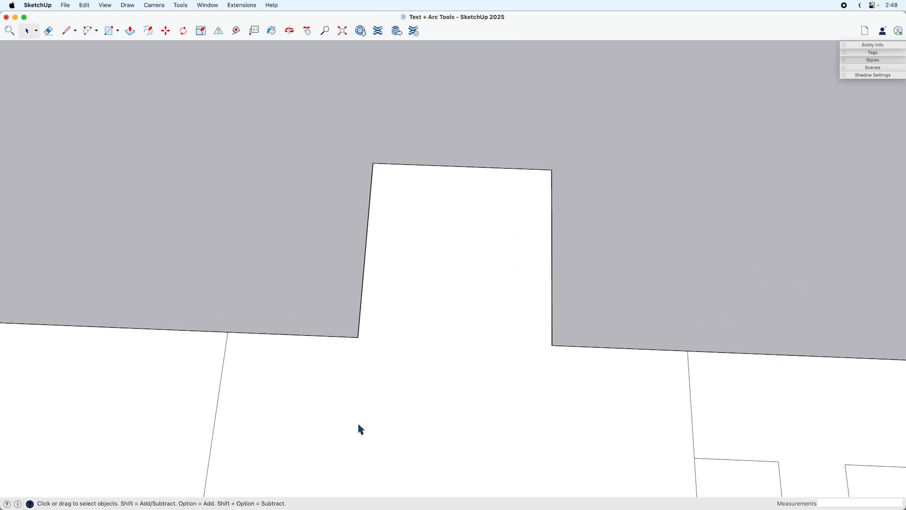
pyautogui.scroll(3, 360, 428)
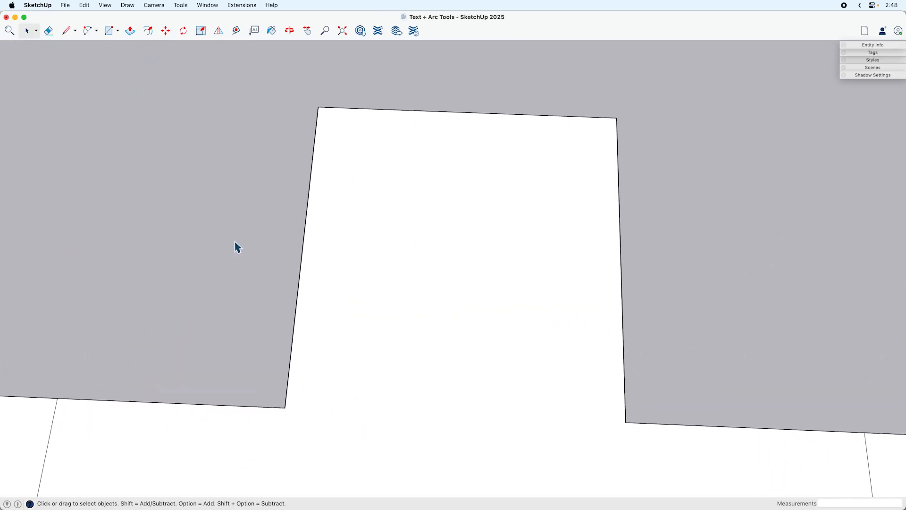
pyautogui.click(90, 36)
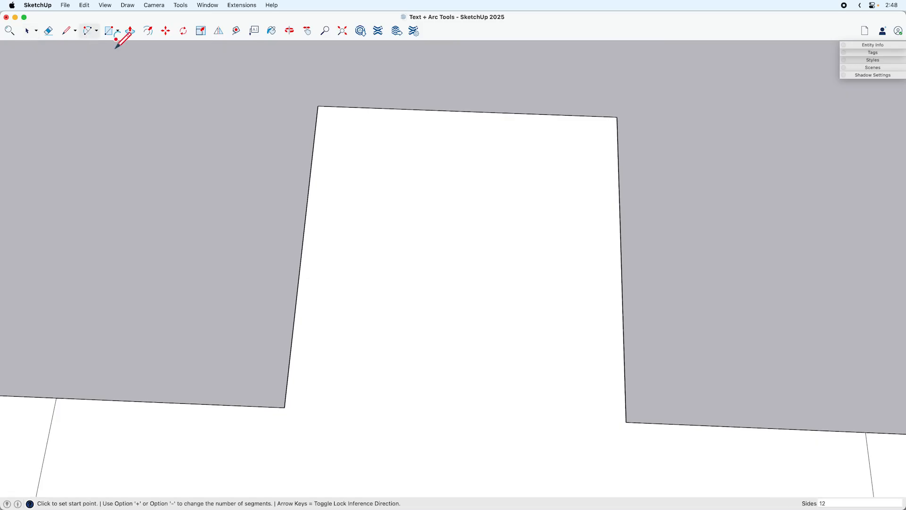
pyautogui.click(317, 109)
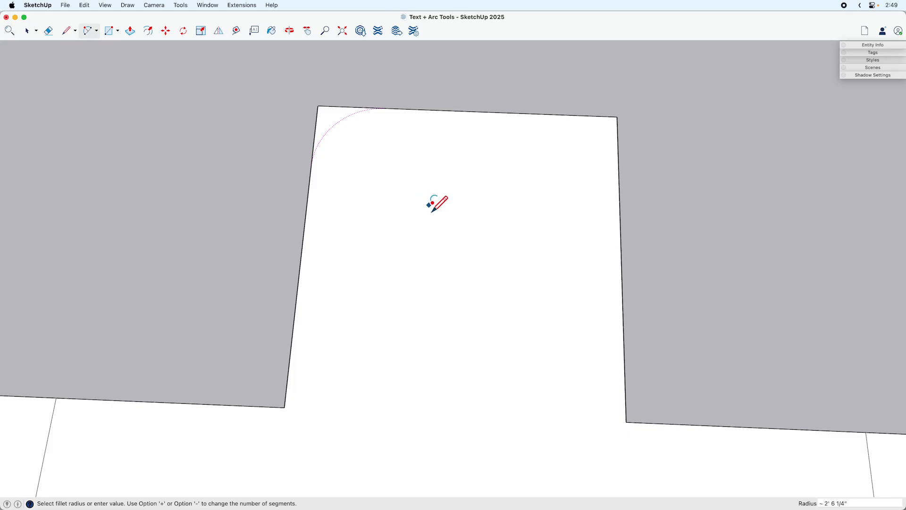
pyautogui.click(358, 150)
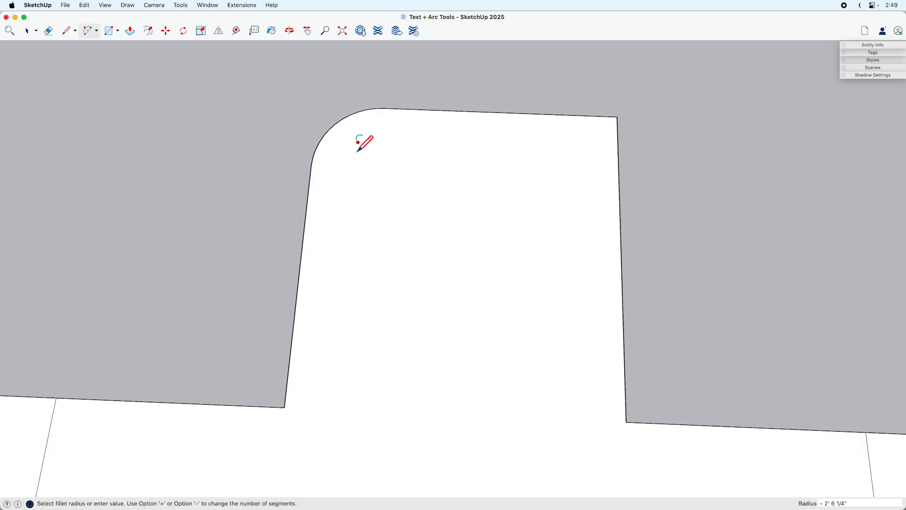
pyautogui.click(582, 159)
# Step: Fillet the two inner corners where the projection meets the rear wall at the same radius of about 2' 6 1/4"
pyautogui.moveTo(471, 269); pyautogui.dragTo(350, 298, button='middle')
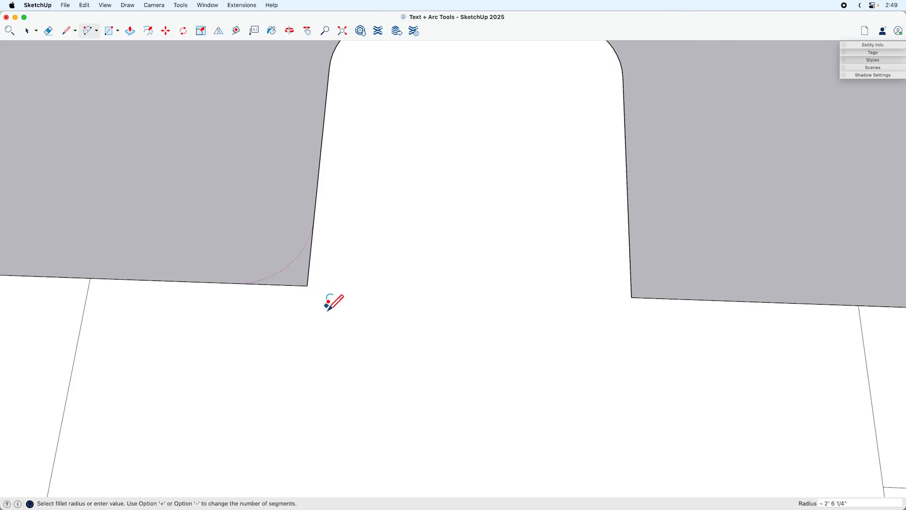
pyautogui.click(328, 298)
pyautogui.click(605, 300)
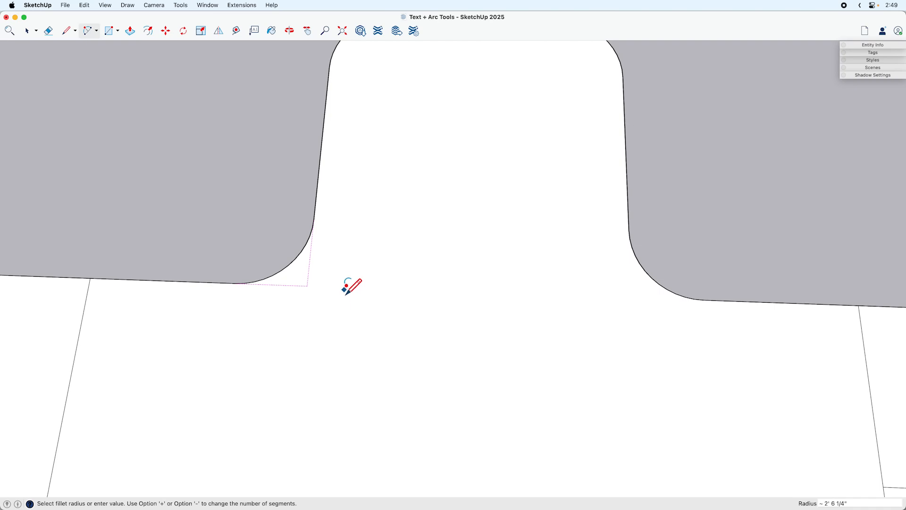
# Step: Remove the fillet from the left-hand inner corner of the projection to restore its sharp corner
pyautogui.moveTo(323, 283); pyautogui.dragTo(328, 313, button='middle')
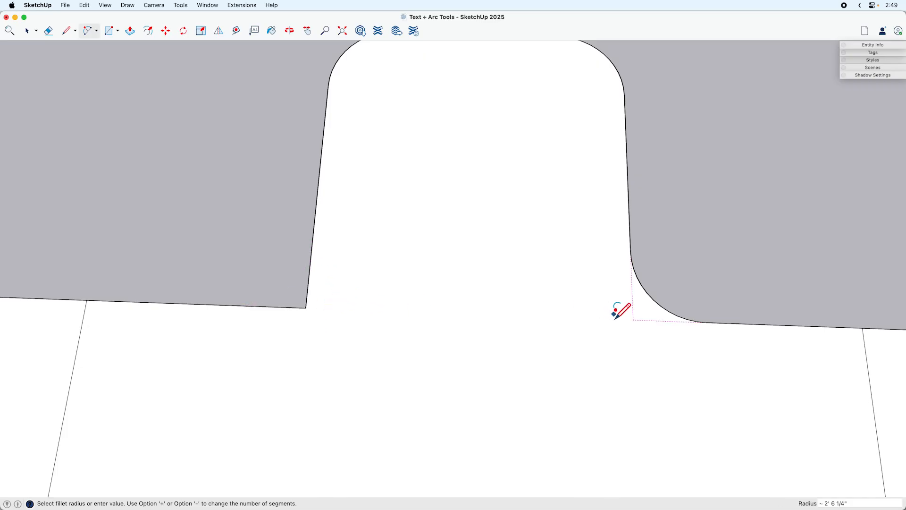
pyautogui.press('super+z')
pyautogui.scroll(-1, 586, 312)
pyautogui.scroll(-3, 586, 305)
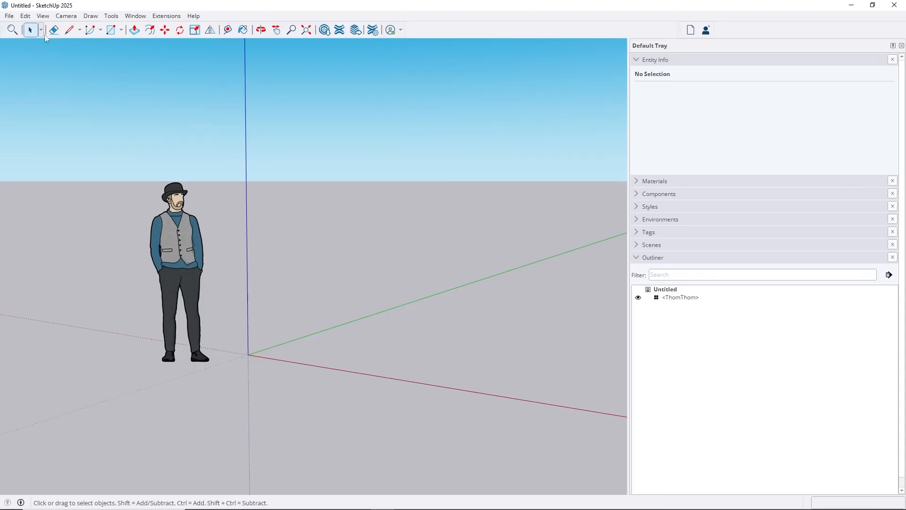
# Step: Import the Revit file Trimble_site_Updated.rvt into the empty model using its 3D view named Import View
pyautogui.click(9, 16)
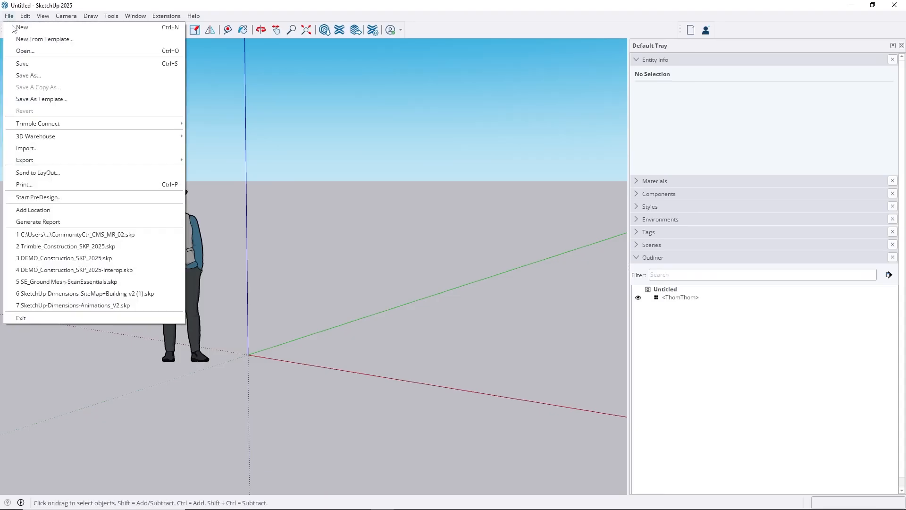
pyautogui.click(78, 148)
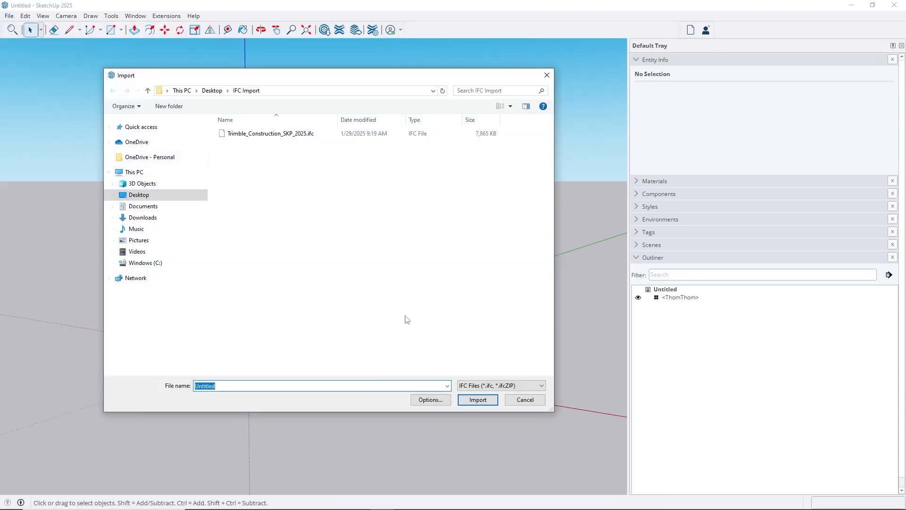
pyautogui.click(492, 386)
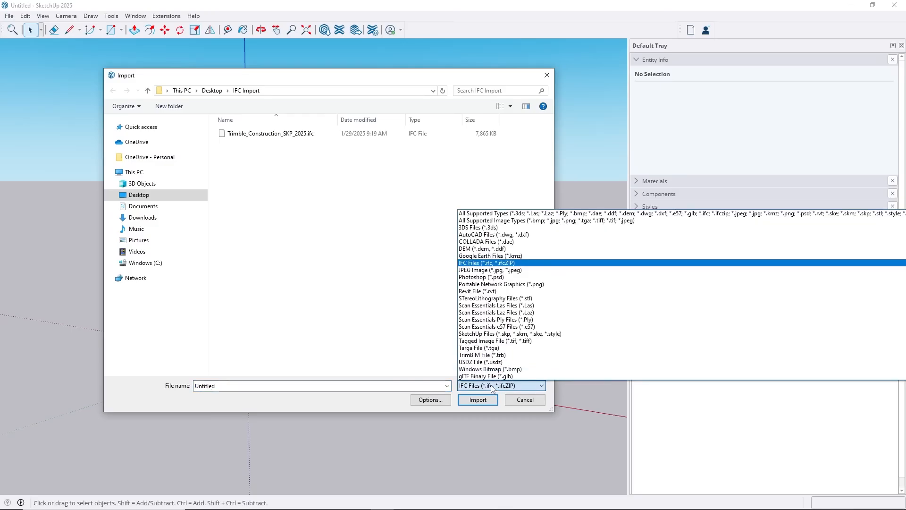
pyautogui.click(477, 291)
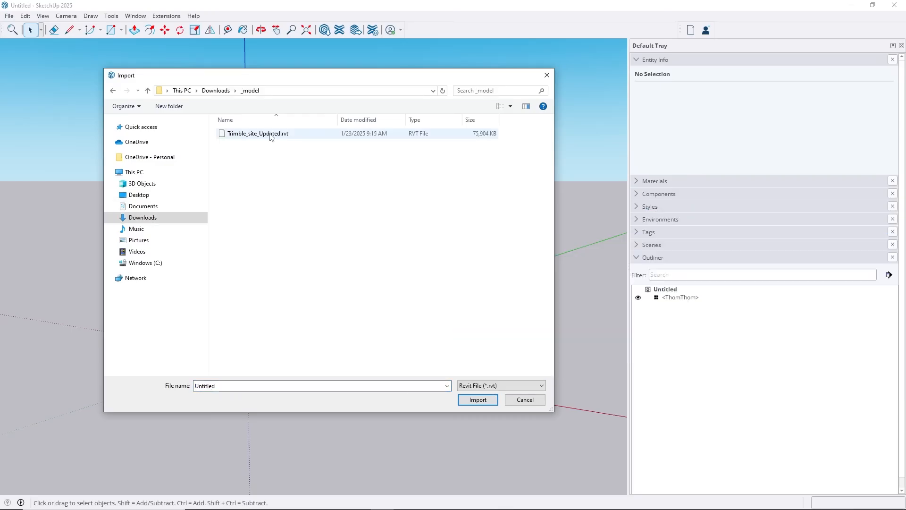
pyautogui.click(298, 139)
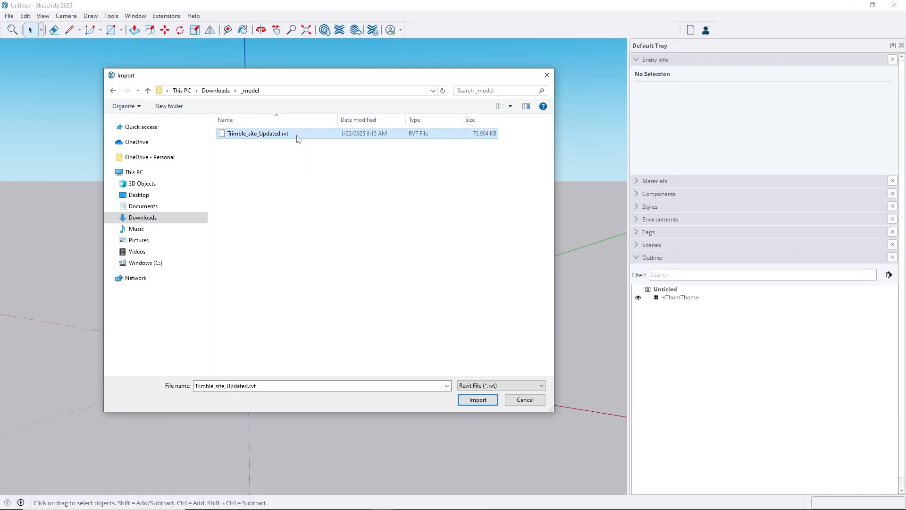
pyautogui.click(484, 400)
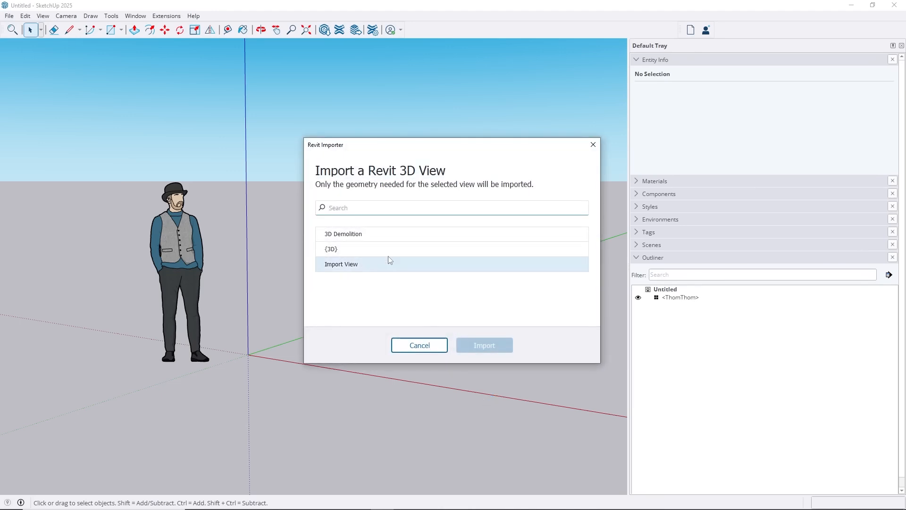
pyautogui.click(382, 268)
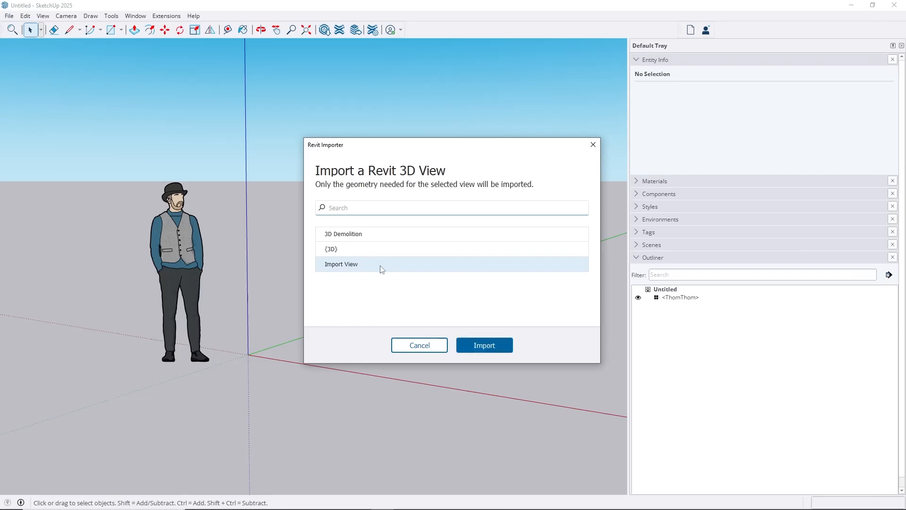
pyautogui.click(494, 347)
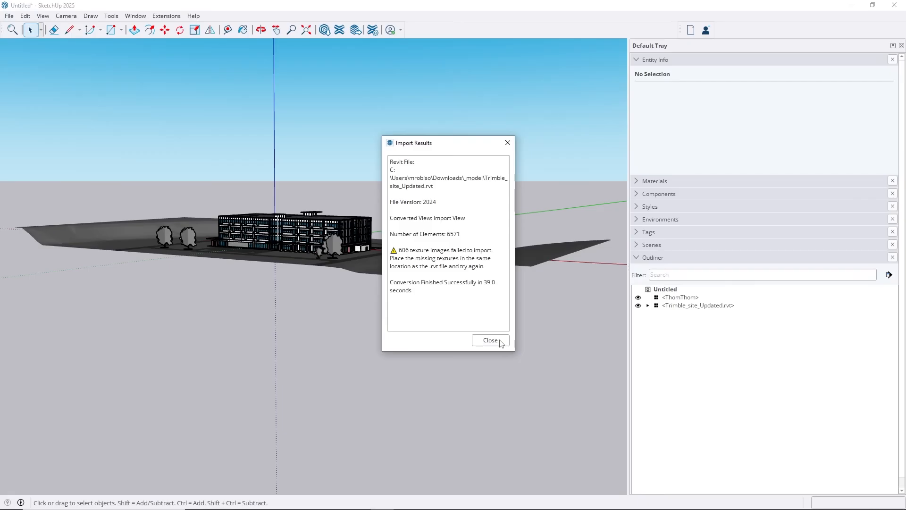
pyautogui.click(491, 340)
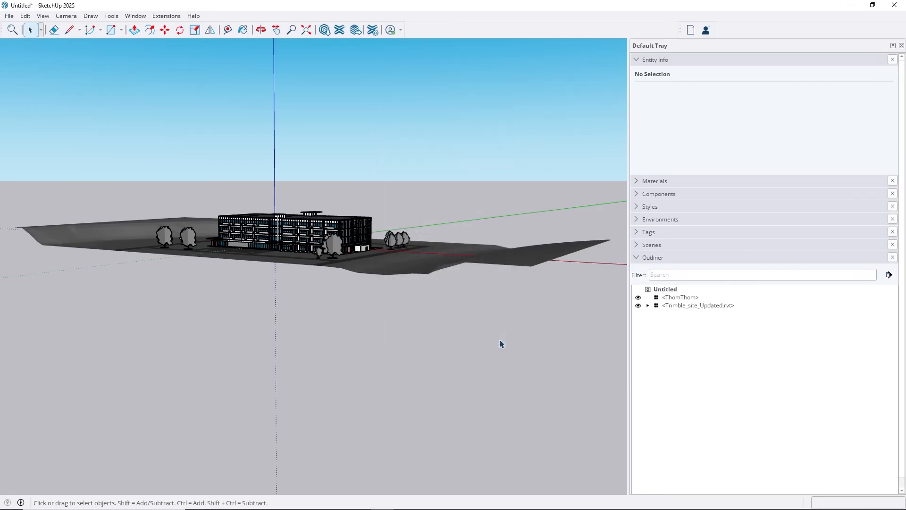
# Step: Expand the imported Trimble_site_Updated.rvt component in the model hierarchy and show the full list of imported tags
pyautogui.click(648, 306)
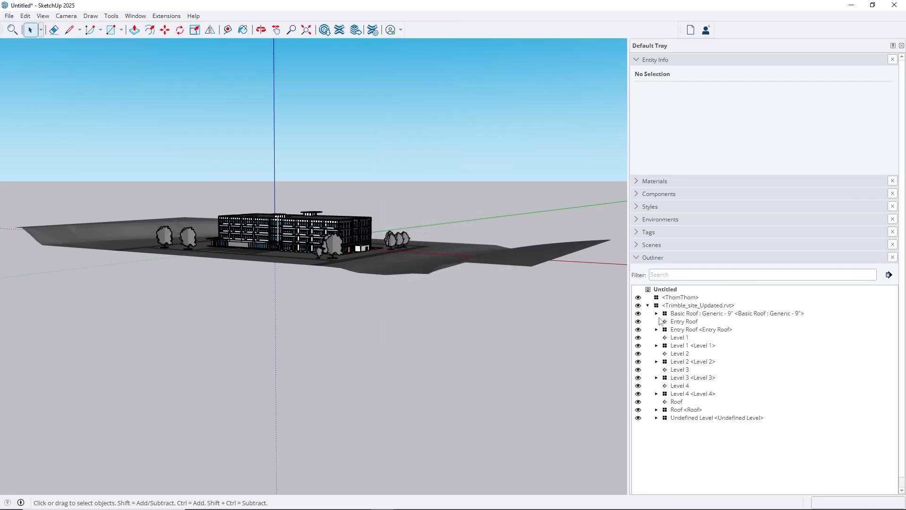
pyautogui.click(636, 233)
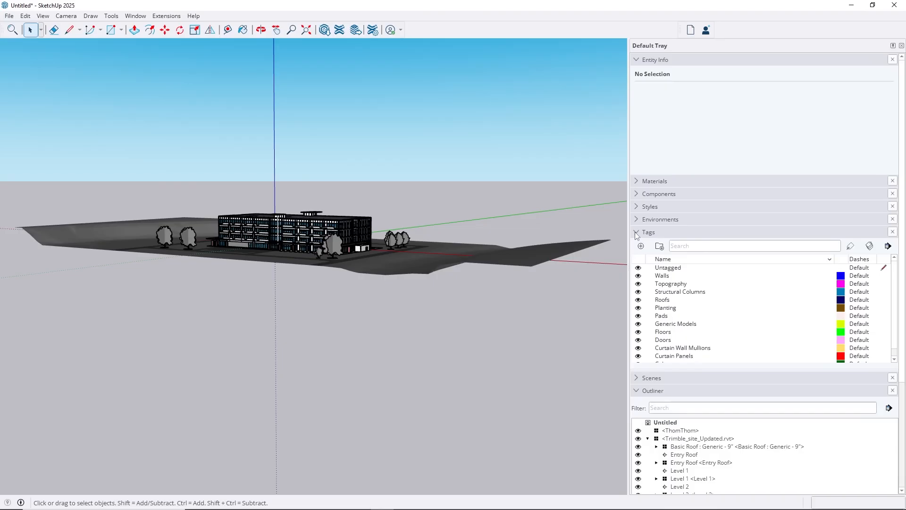
pyautogui.click(636, 62)
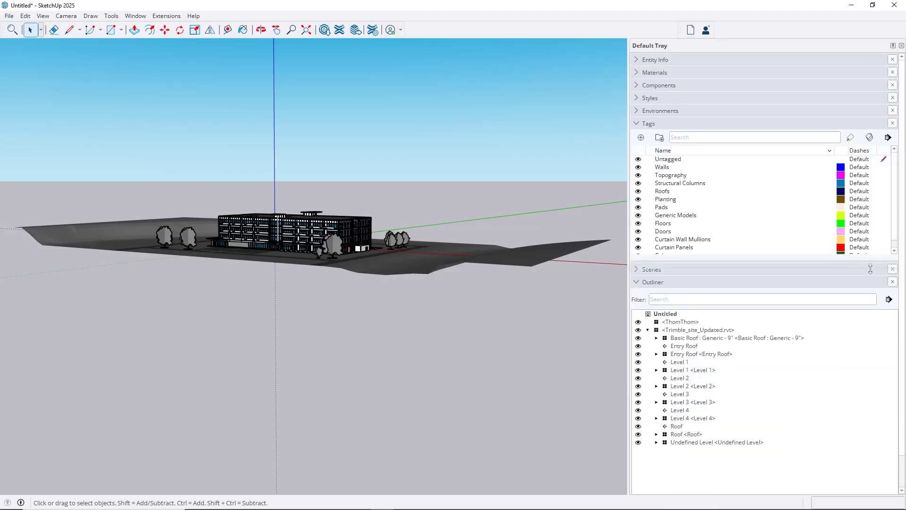
pyautogui.moveTo(869, 288); pyautogui.dragTo(869, 277)
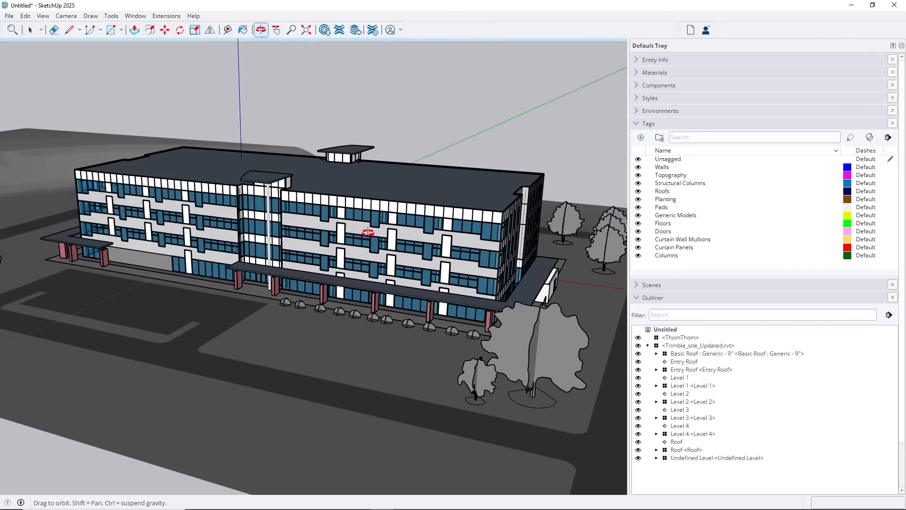
# Step: Examine the nested structure of the imported building by opening Level 1 and selecting individual facade elements, then exit the nested components
pyautogui.moveTo(369, 232); pyautogui.dragTo(303, 222, button='middle')
pyautogui.press('space')
pyautogui.click(322, 216)
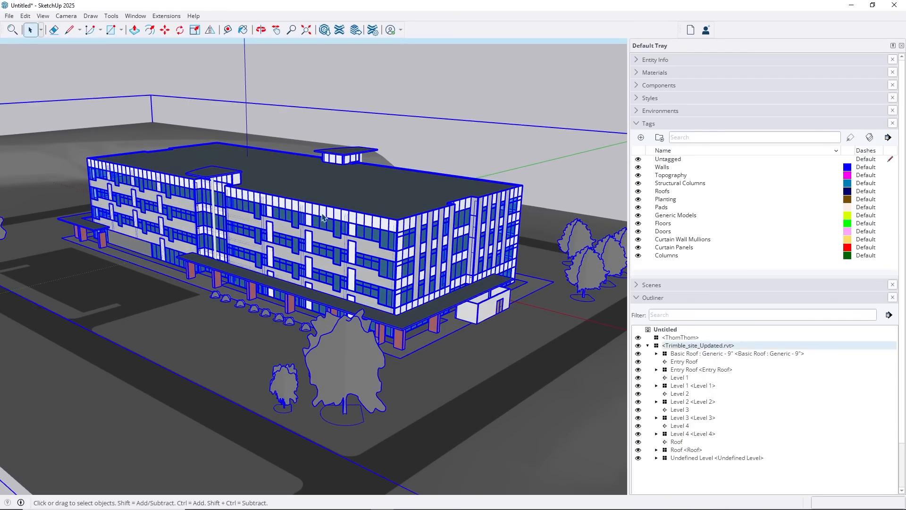
pyautogui.doubleClick(323, 217)
pyautogui.click(322, 217)
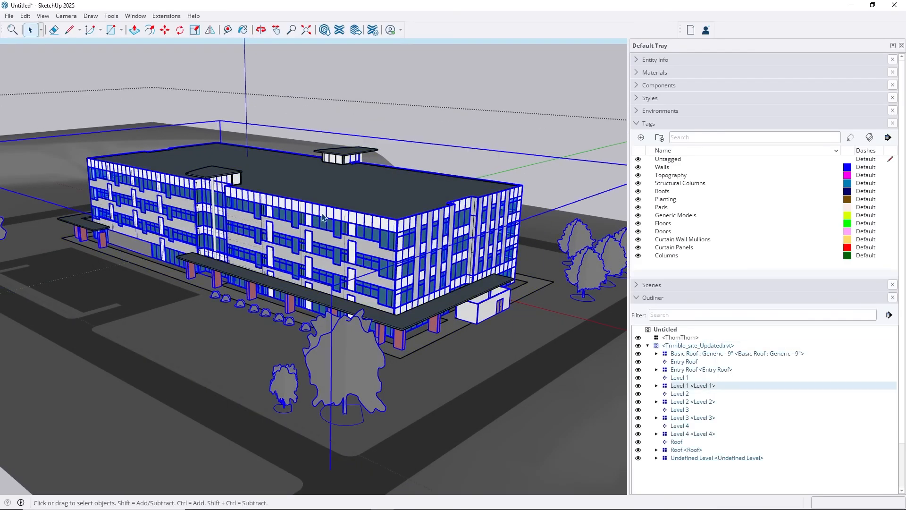
pyautogui.doubleClick(323, 217)
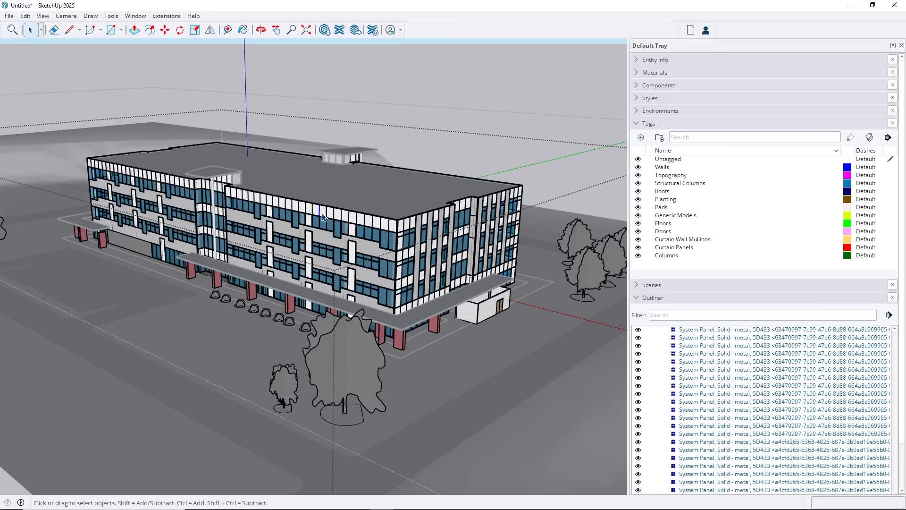
pyautogui.click(330, 235)
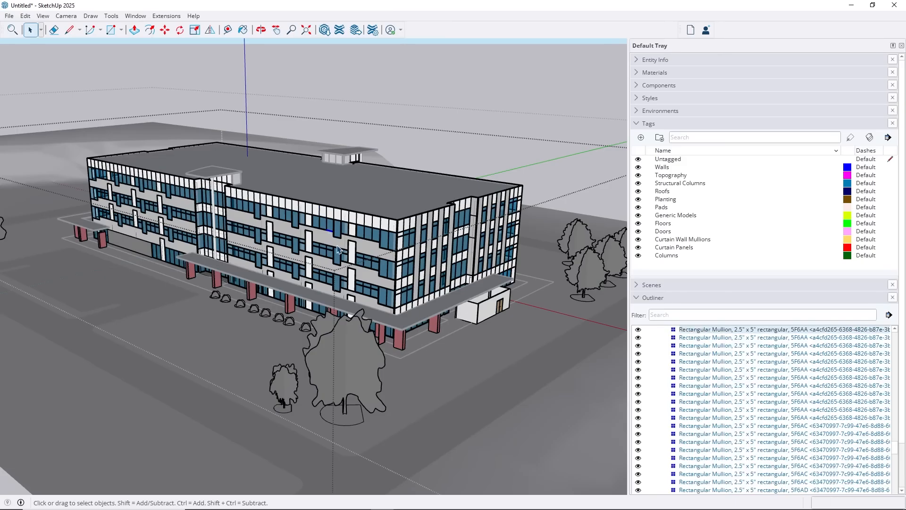
pyautogui.click(337, 249)
pyautogui.press('Escape')
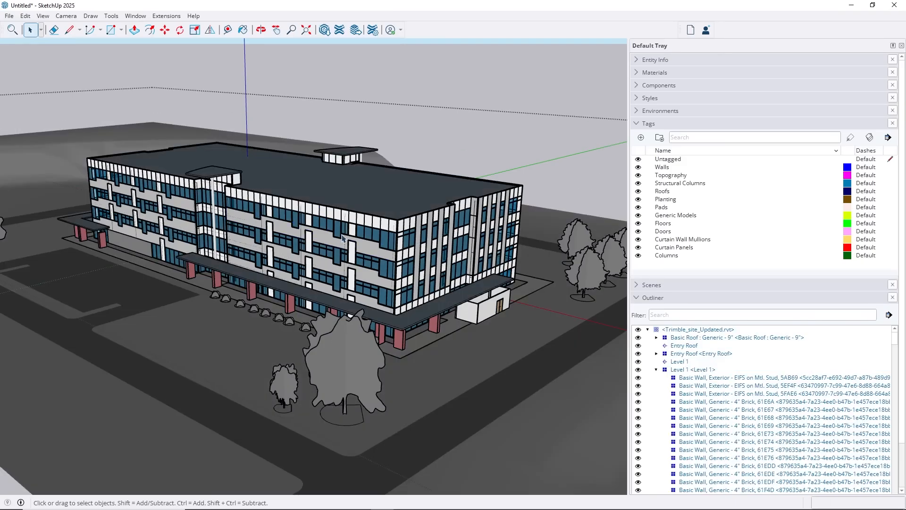
pyautogui.click(218, 244)
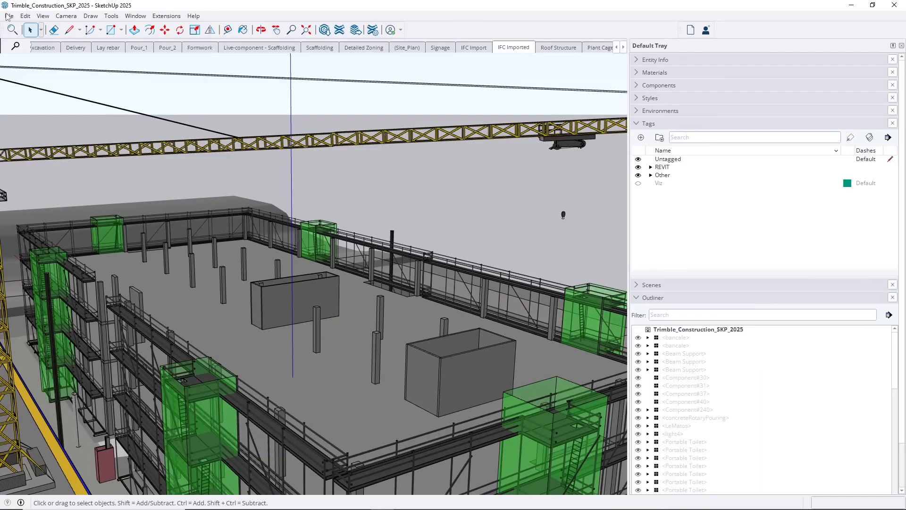
# Step: Import the IFC file Trimble_Construction_SKP_2025.ifc from the IFC Import folder on the Desktop into the construction model
pyautogui.click(8, 16)
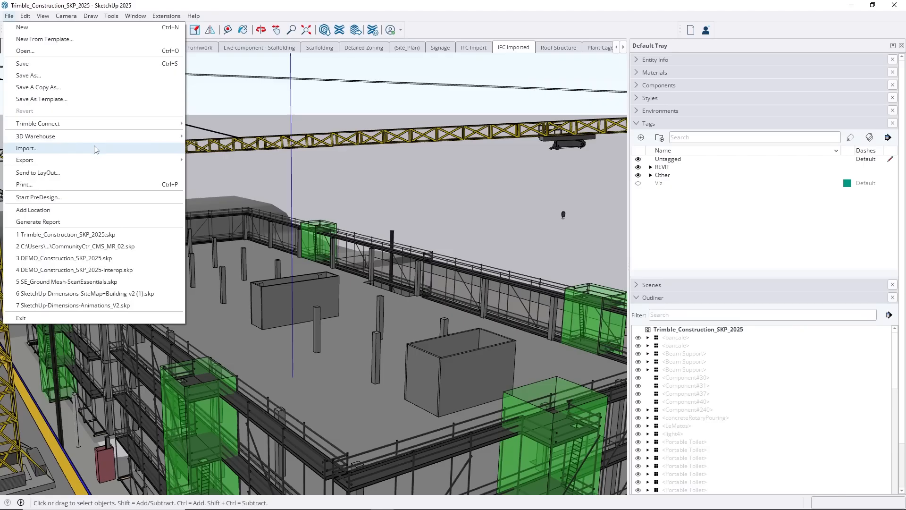
pyautogui.click(27, 149)
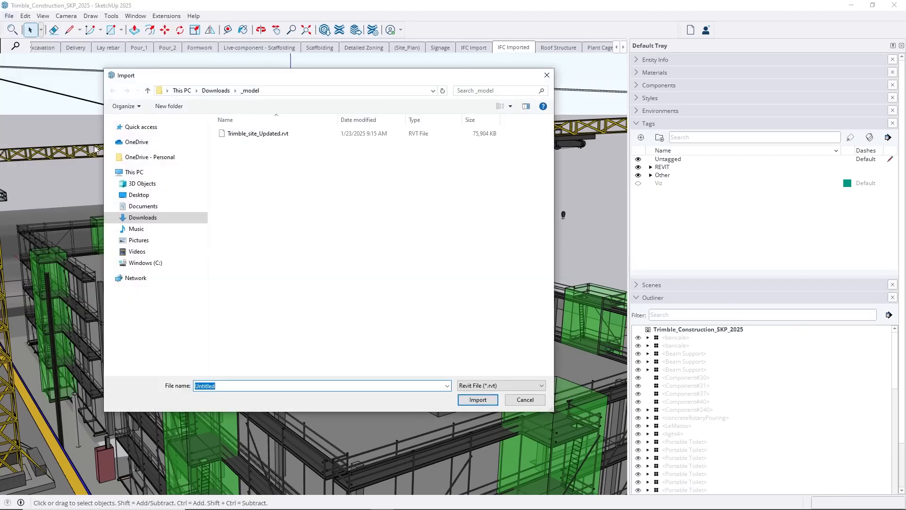
pyautogui.click(138, 194)
pyautogui.doubleClick(244, 138)
pyautogui.click(265, 137)
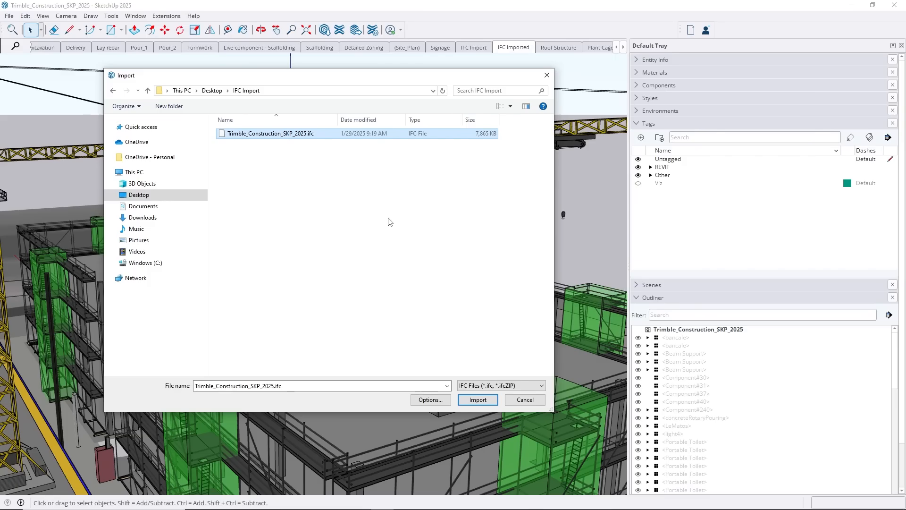
pyautogui.click(494, 403)
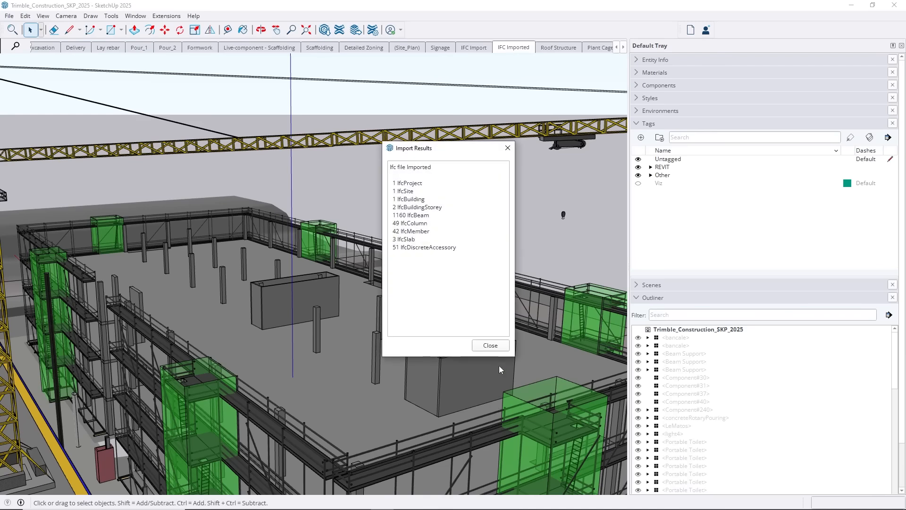
pyautogui.click(500, 345)
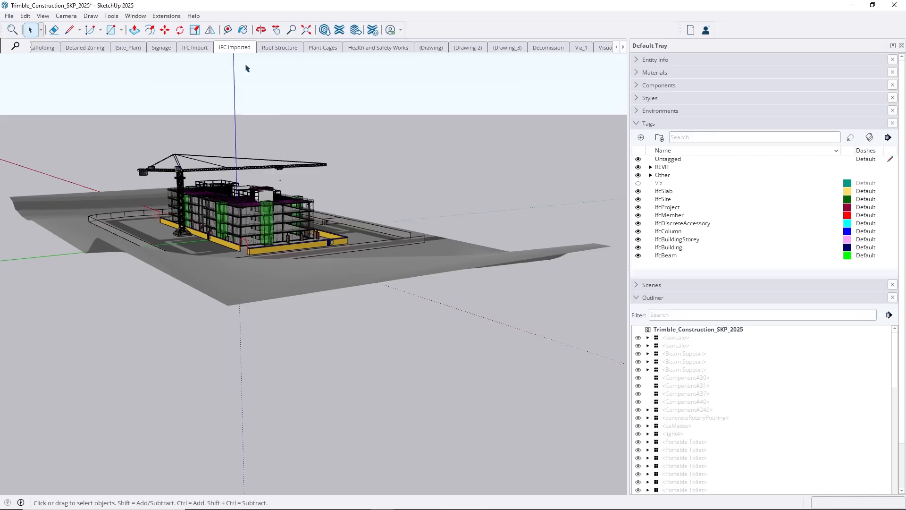
# Step: Activate the IFC Imported scene and review the tags from IfcSlab to IfcBeam
pyautogui.click(234, 47)
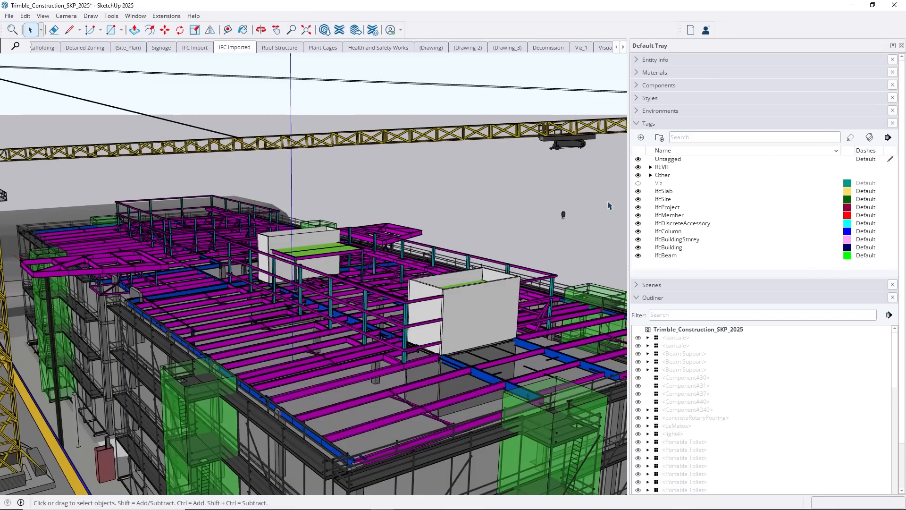
pyautogui.click(678, 191)
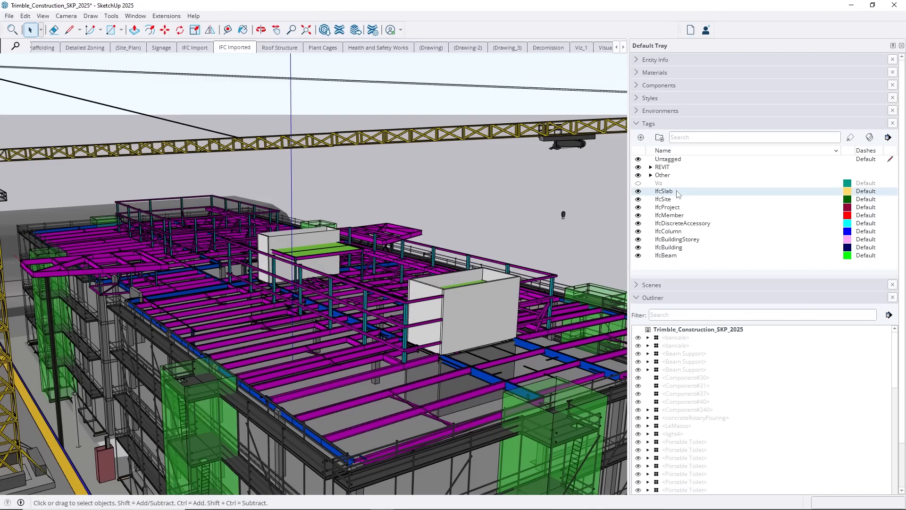
pyautogui.keyDown('shift'); pyautogui.click(682, 255); pyautogui.keyUp('shift')
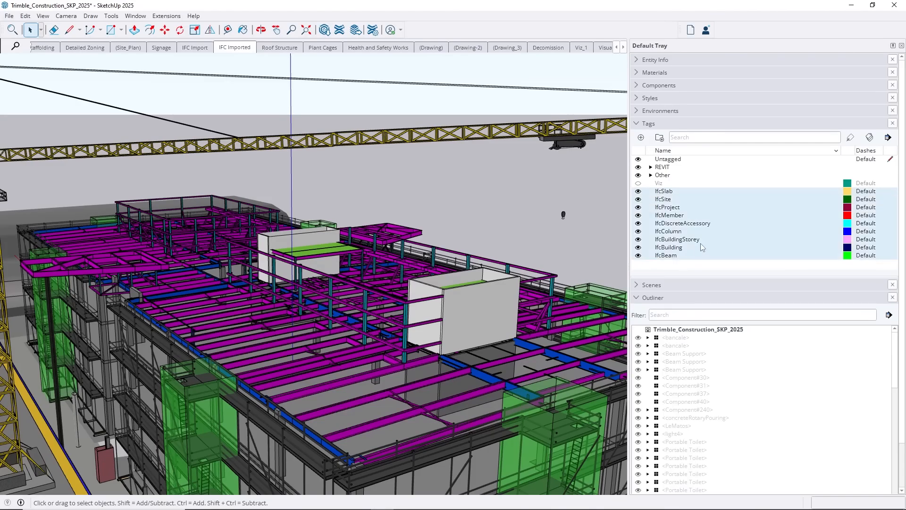
pyautogui.click(700, 243)
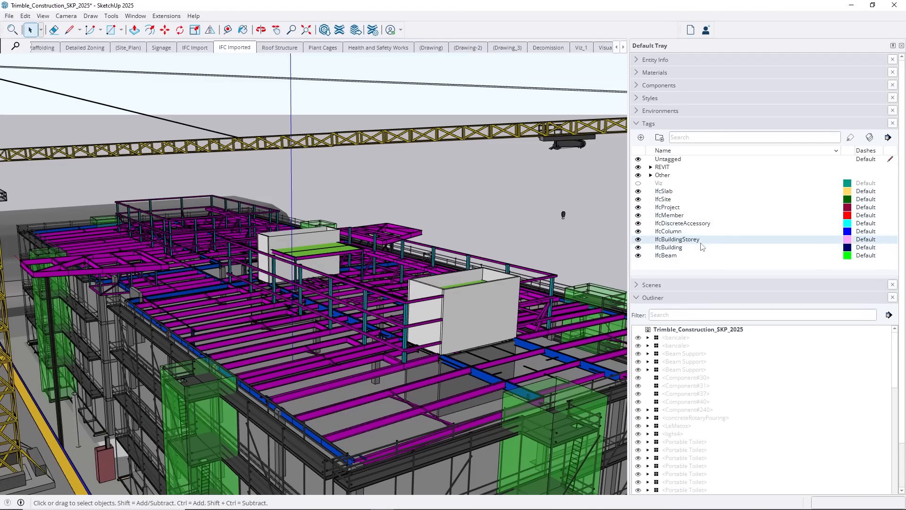
# Step: Find Trimble_Construction_SKP_2025.ifc in the model hierarchy, expand it and select its Default Project component
pyautogui.scroll(-6, 712, 372)
pyautogui.scroll(-5, 712, 372)
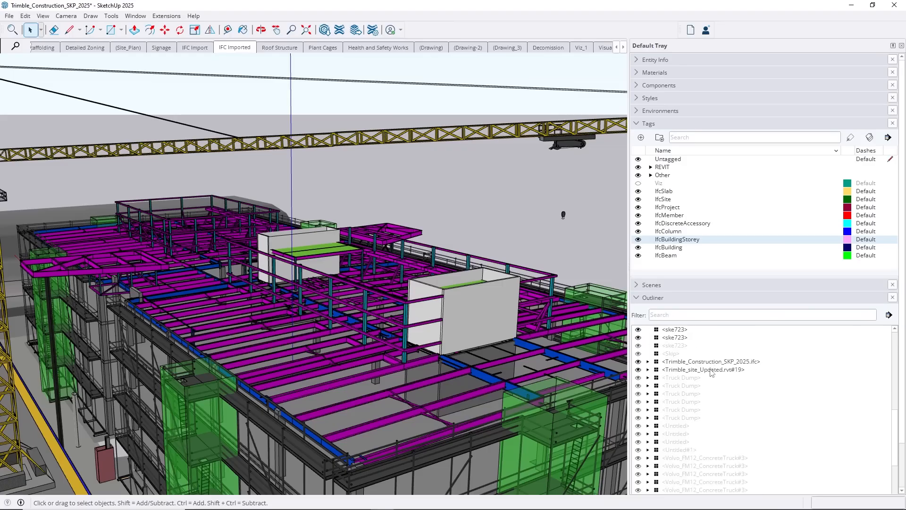
pyautogui.click(648, 362)
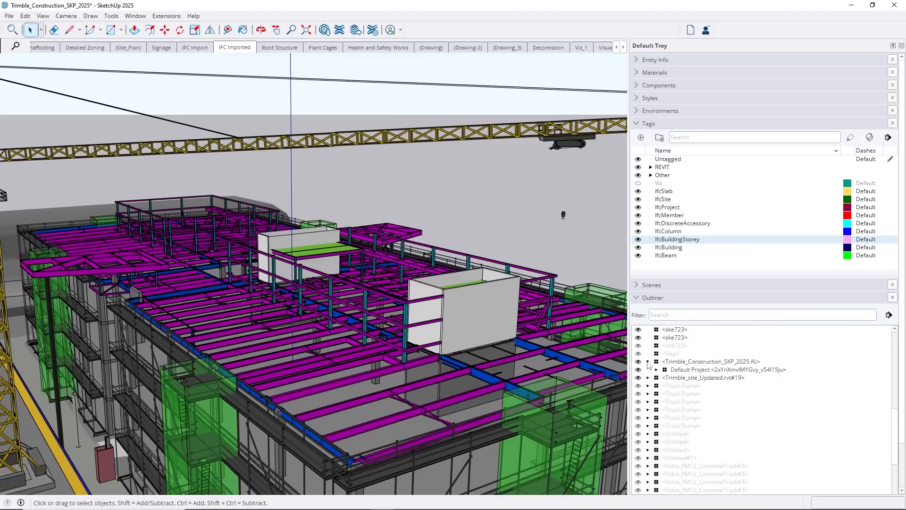
pyautogui.doubleClick(682, 372)
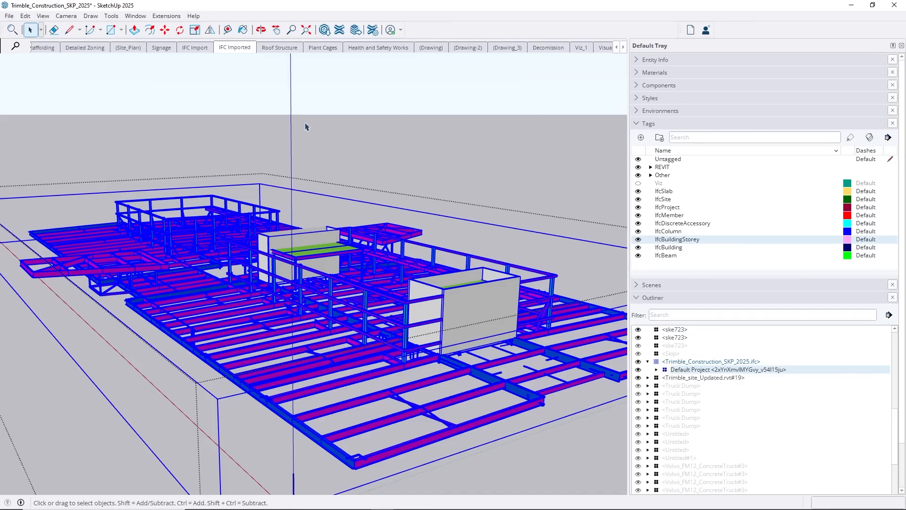
# Step: Open the Component Options for the Default Project and move the window clear of the roof structure
pyautogui.click(132, 18)
pyautogui.click(163, 101)
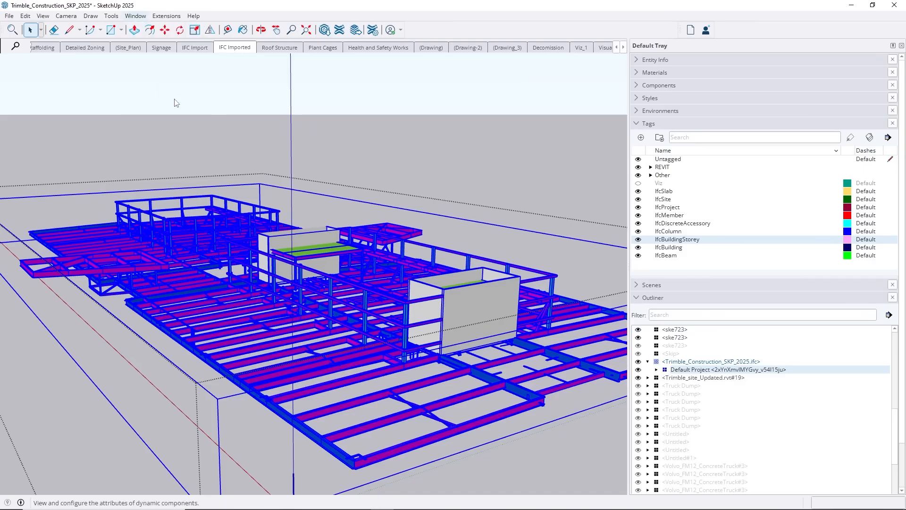
pyautogui.moveTo(136, 100); pyautogui.dragTo(91, 225)
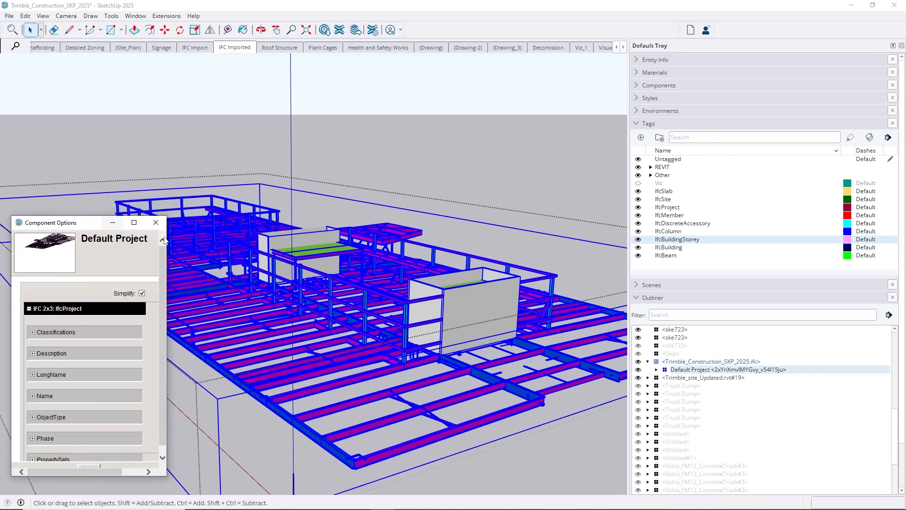
# Step: Open the nested IFC components down to a single roof beam, select it and expand its PropertySets attributes
pyautogui.click(311, 391)
pyautogui.click(314, 391)
pyautogui.doubleClick(317, 392)
pyautogui.click(319, 392)
pyautogui.doubleClick(319, 392)
pyautogui.click(320, 391)
pyautogui.doubleClick(319, 392)
pyautogui.click(319, 392)
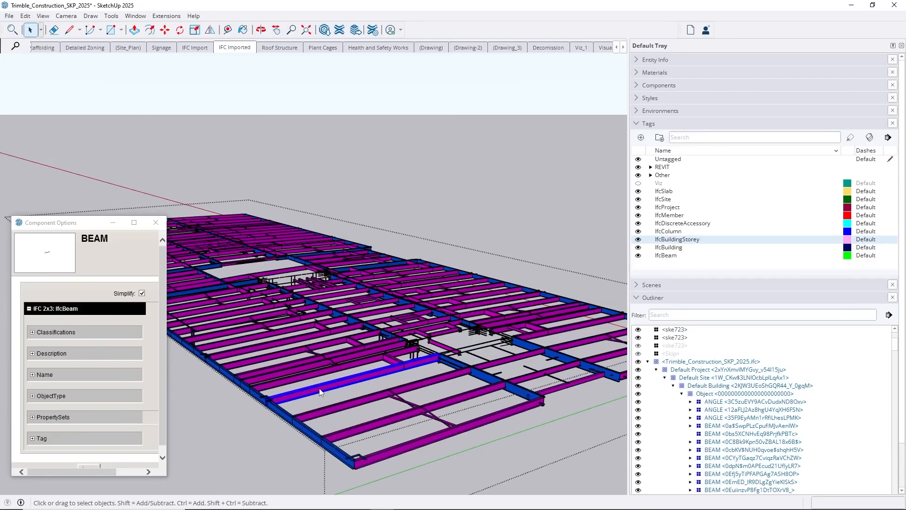
pyautogui.click(32, 418)
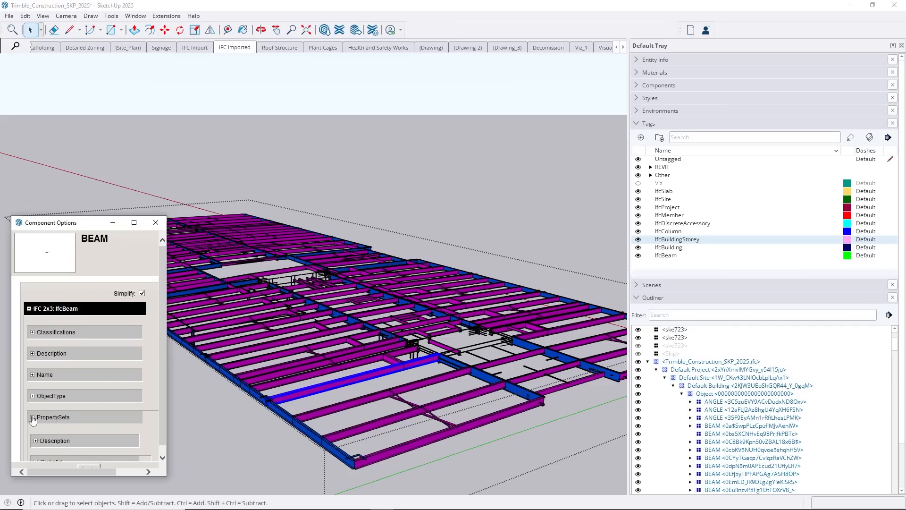
# Step: Examine the selected beam's IFC PropertySets, including its ObjectType and GlobalId attributes
pyautogui.scroll(-4, 80, 352)
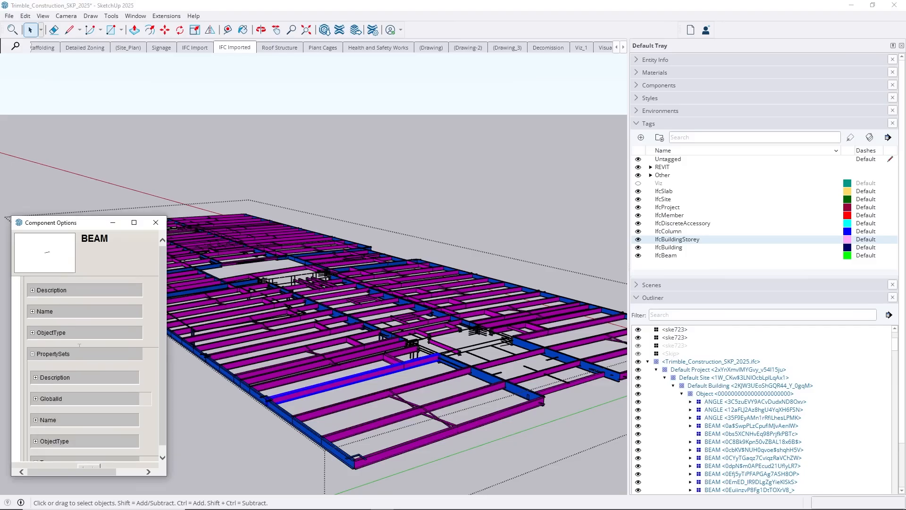
pyautogui.scroll(-2, 78, 360)
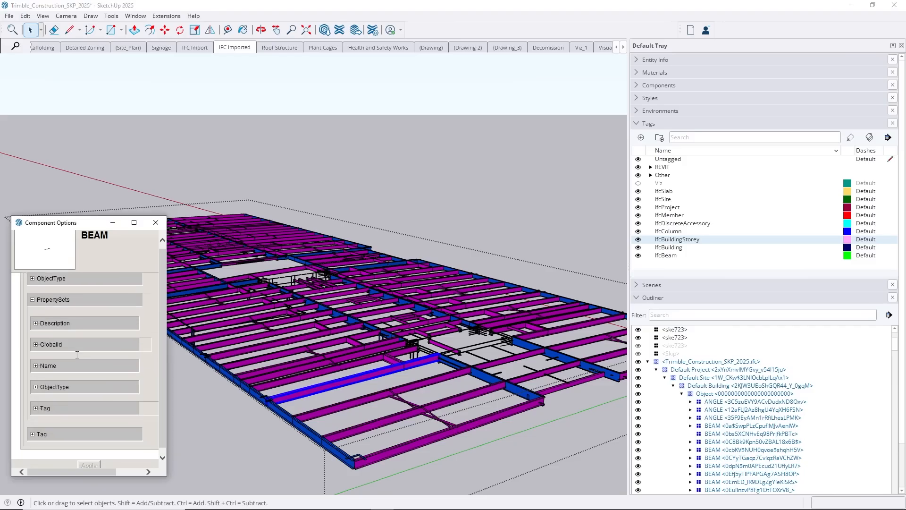
pyautogui.click(35, 386)
pyautogui.click(36, 386)
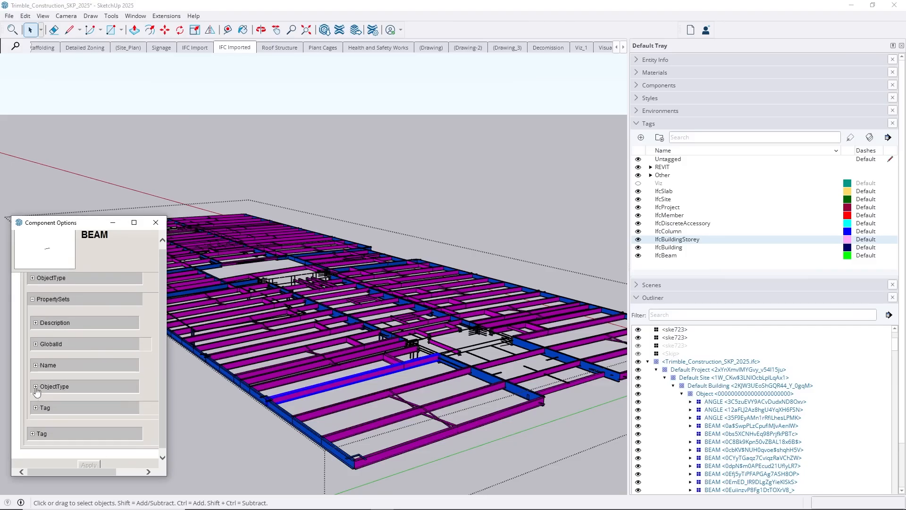
pyautogui.click(36, 344)
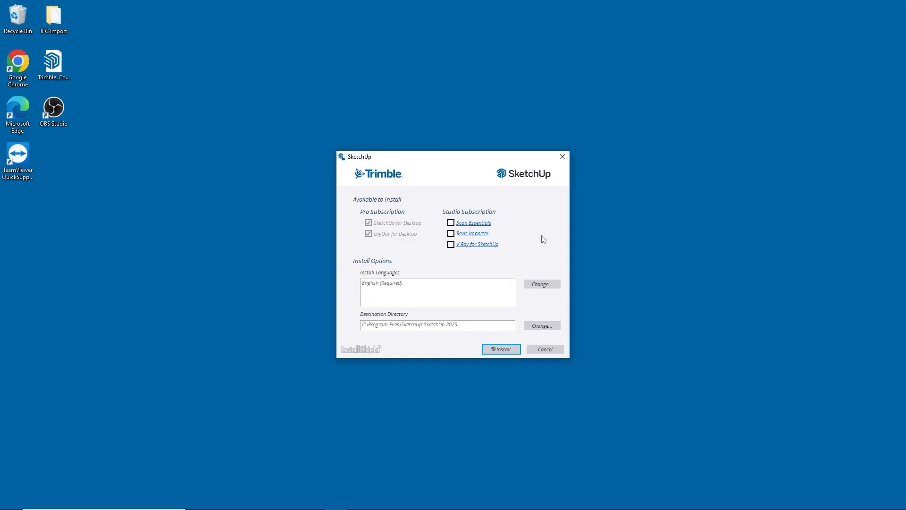
# Step: Install SketchUp 2025 with the Studio subscription add-ons and run the downloaded V-Ray installer vray_70001_sketchup_studio_win.exe
pyautogui.click(451, 223)
pyautogui.click(514, 352)
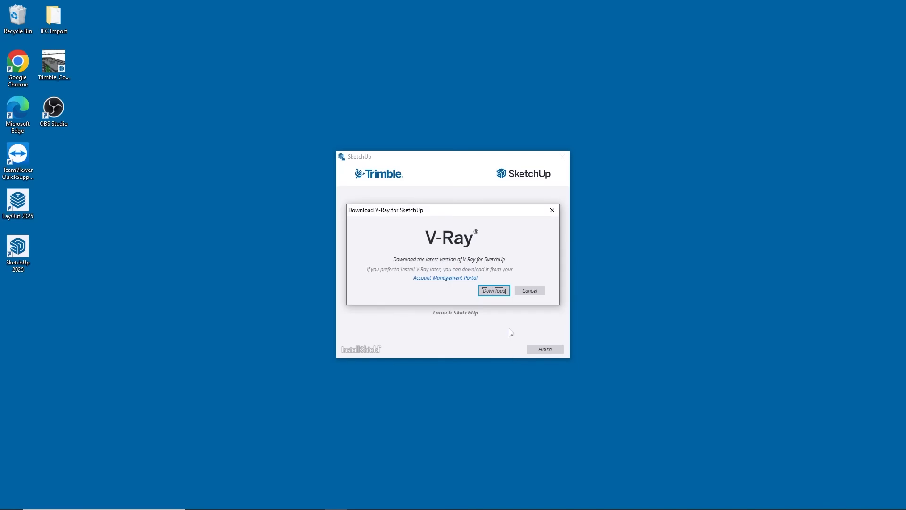
pyautogui.click(503, 291)
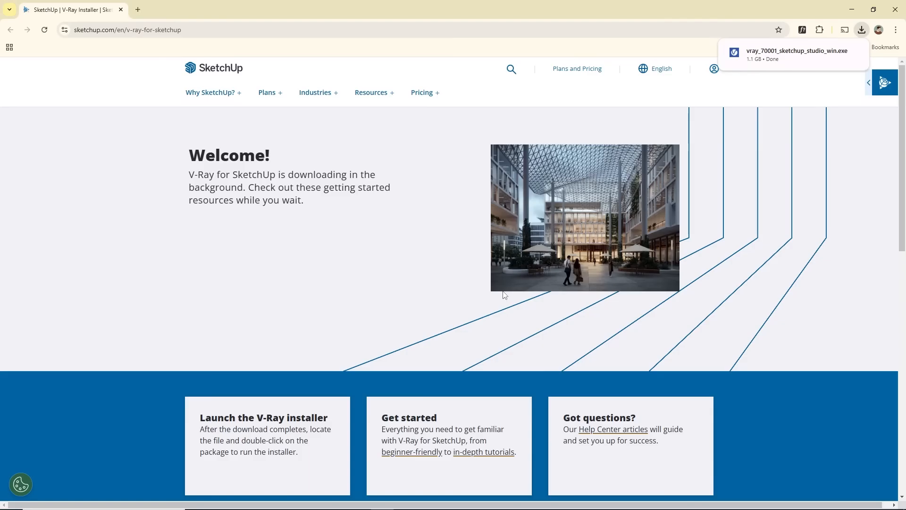
pyautogui.moveTo(811, 56)
pyautogui.click(811, 56)
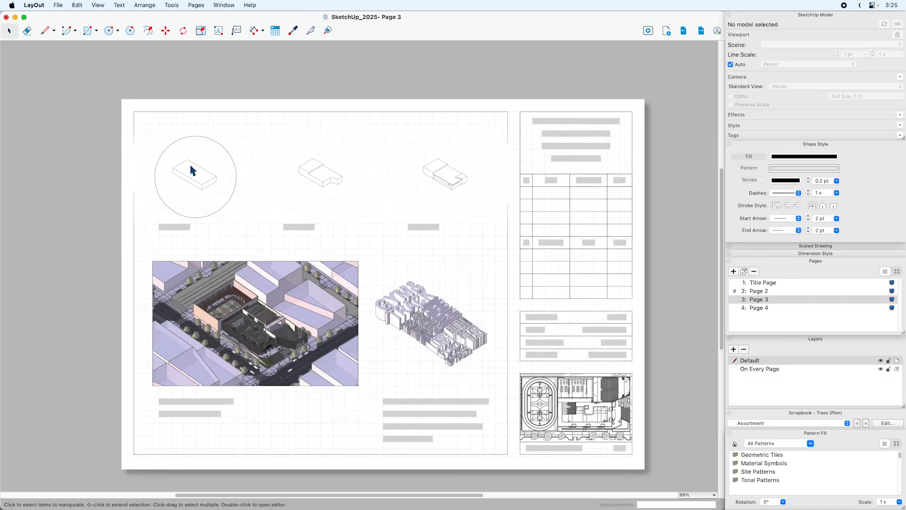
# Step: On Page 3 in LayOut, stamp copies of the first diagram's circle onto the second and third diagrams at 100 mm spacing, using the caption corners as reference points
pyautogui.scroll(10, 193, 178)
pyautogui.moveTo(193, 178); pyautogui.dragTo(320, 244, button='middle')
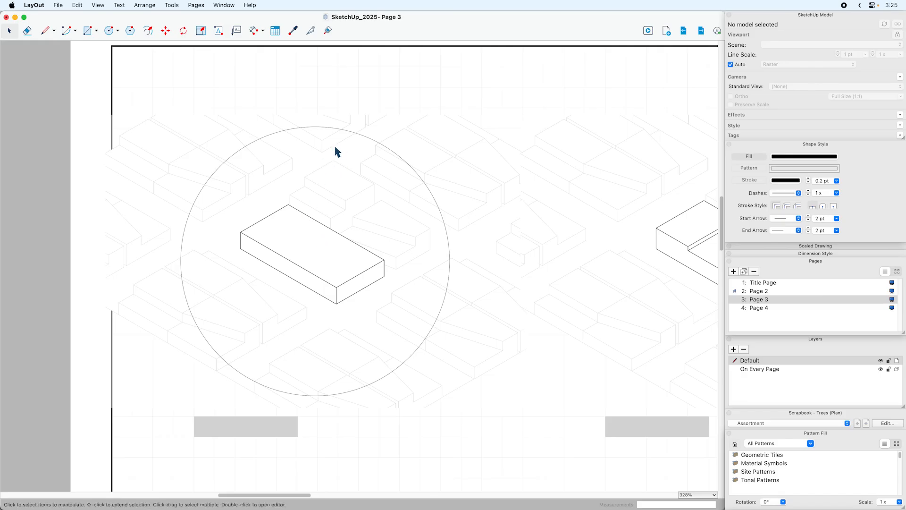
pyautogui.click(346, 137)
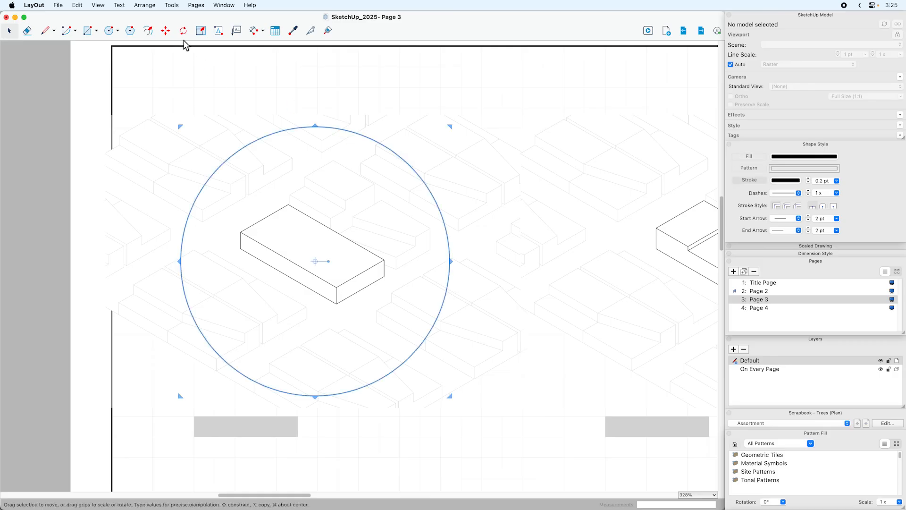
pyautogui.click(166, 30)
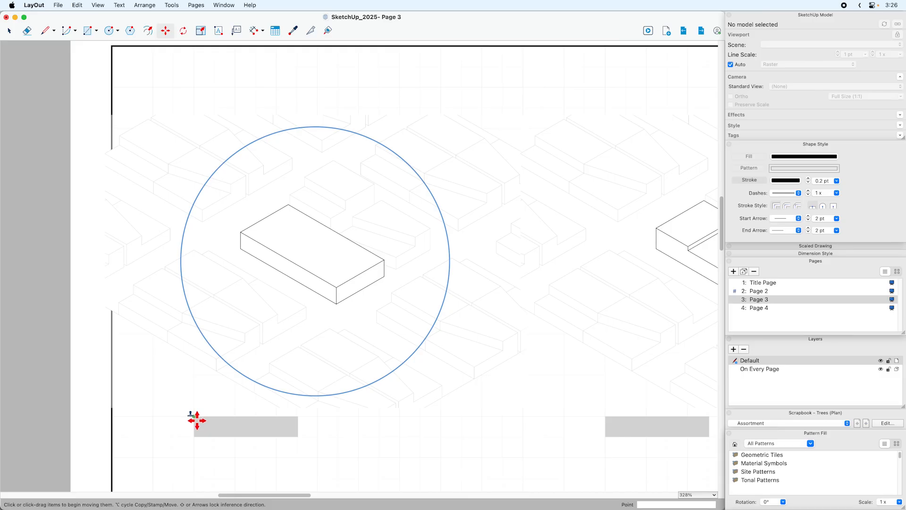
pyautogui.click(194, 417)
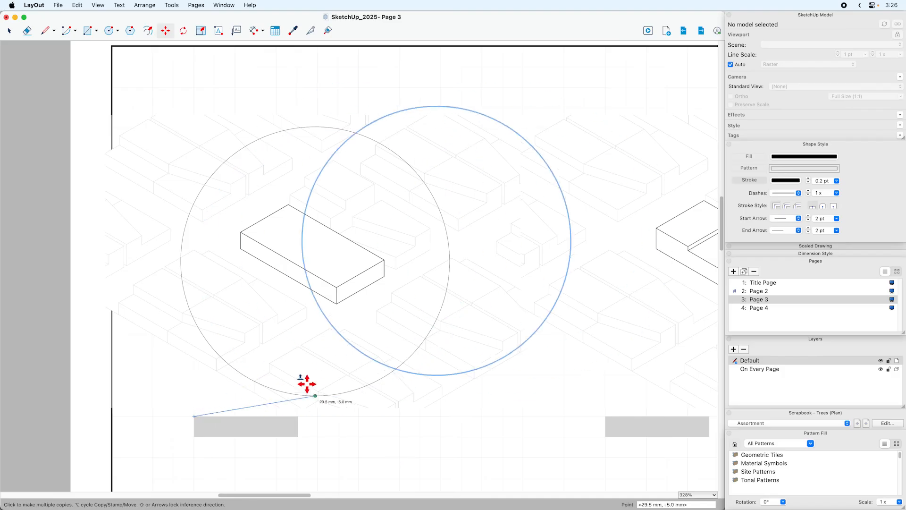
pyautogui.moveTo(359, 419); pyautogui.dragTo(167, 418, button='middle')
pyautogui.moveTo(331, 416); pyautogui.dragTo(253, 416, button='middle')
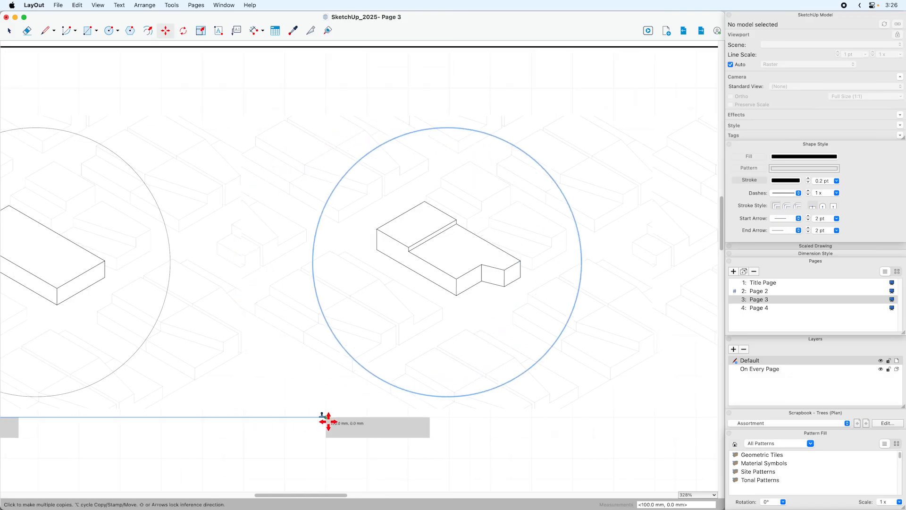
pyautogui.moveTo(449, 411); pyautogui.dragTo(279, 399, button='middle')
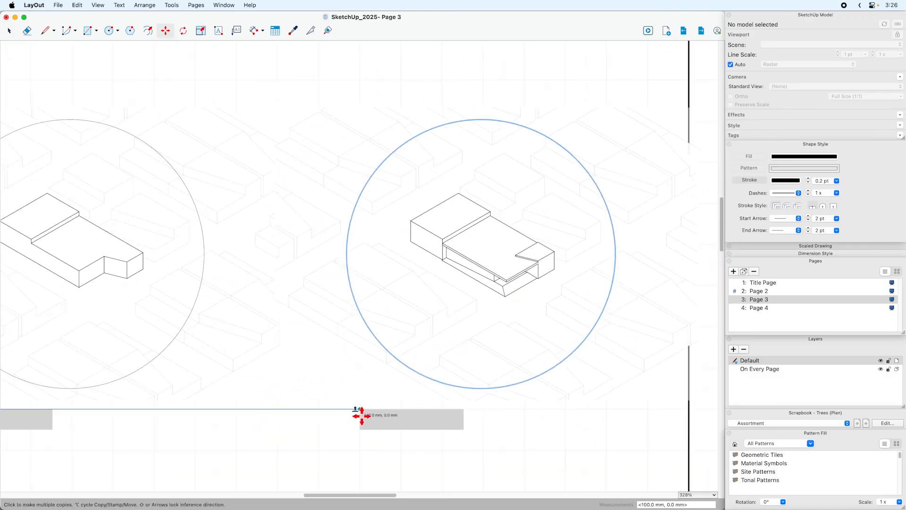
pyautogui.click(363, 409)
# Step: Clip each of the three massing diagrams to its circle and paste the circle outlines back over them
pyautogui.scroll(-9, 362, 409)
pyautogui.moveTo(361, 404); pyautogui.dragTo(417, 379, button='middle')
pyautogui.scroll(6, 367, 334)
pyautogui.moveTo(385, 350); pyautogui.dragTo(446, 355, button='middle')
pyautogui.press('space')
pyautogui.rightClick(194, 202)
pyautogui.rightClick(407, 209)
pyautogui.rightClick(641, 202)
pyautogui.click(679, 372)
pyautogui.press('super+v')
pyautogui.click(709, 198)
pyautogui.scroll(-3, 413, 274)
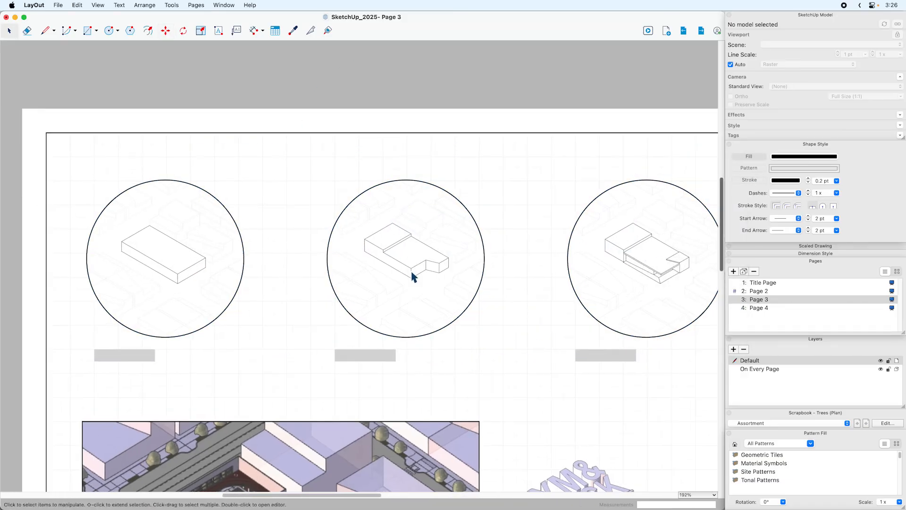
pyautogui.scroll(-2, 455, 299)
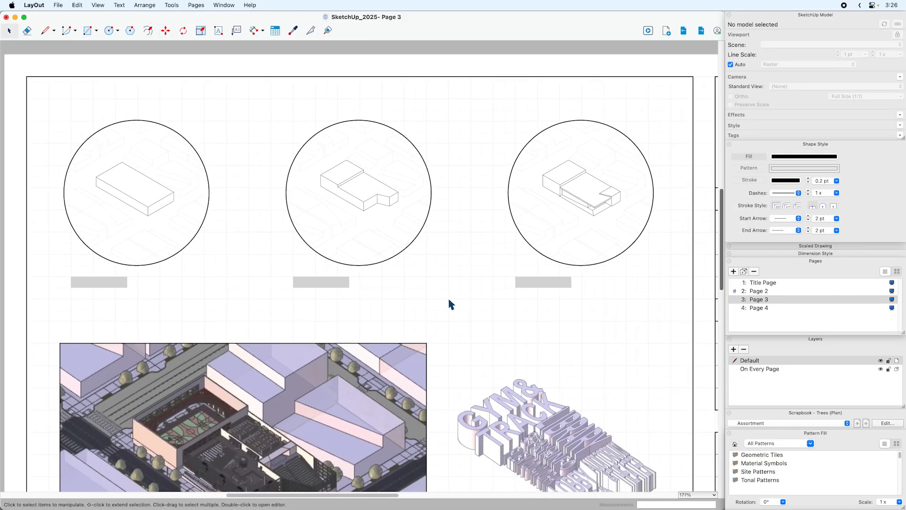
pyautogui.scroll(-3, 451, 307)
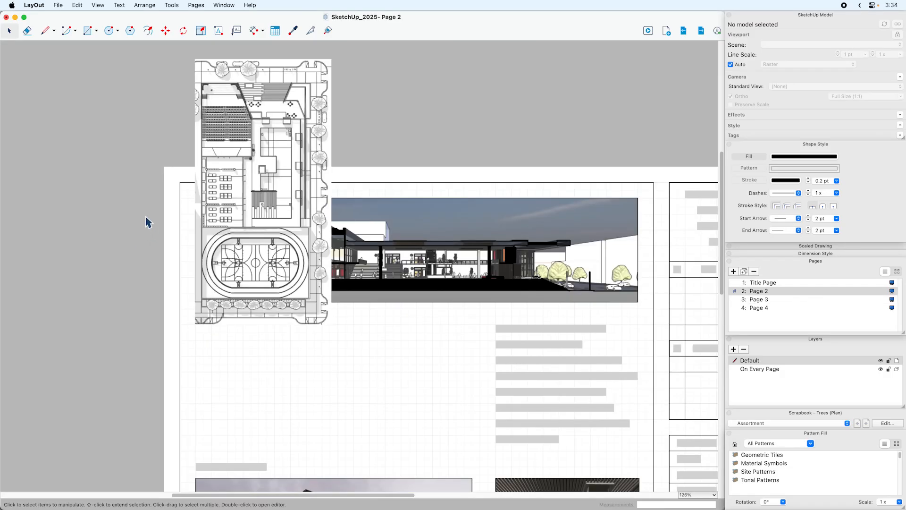
# Step: Rotate the floor plan viewport on Page 2 by 90° clockwise about its lower-left corner, into the space below the section
pyautogui.click(183, 30)
pyautogui.click(180, 227)
pyautogui.click(202, 326)
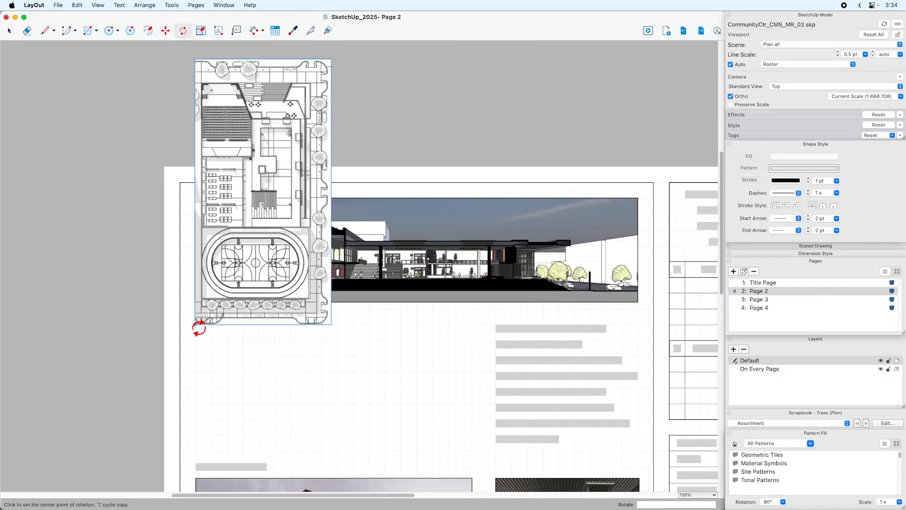
pyautogui.click(195, 324)
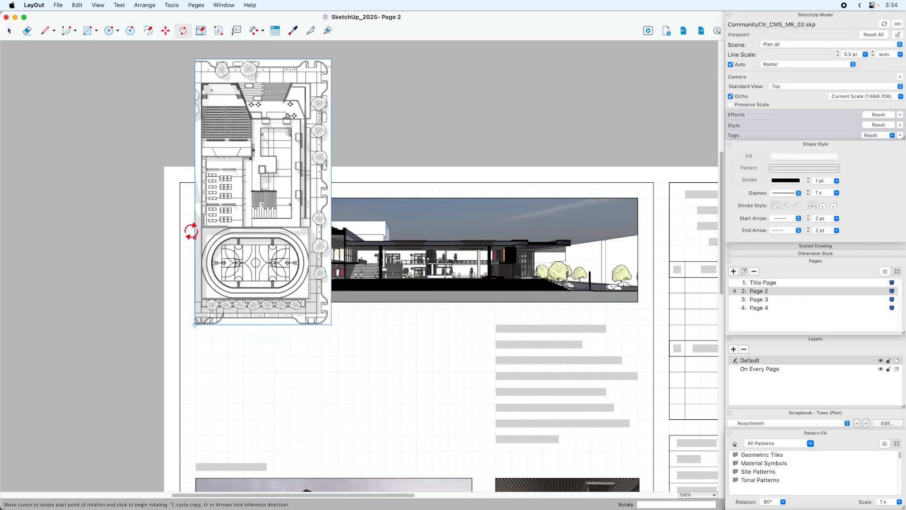
pyautogui.click(199, 166)
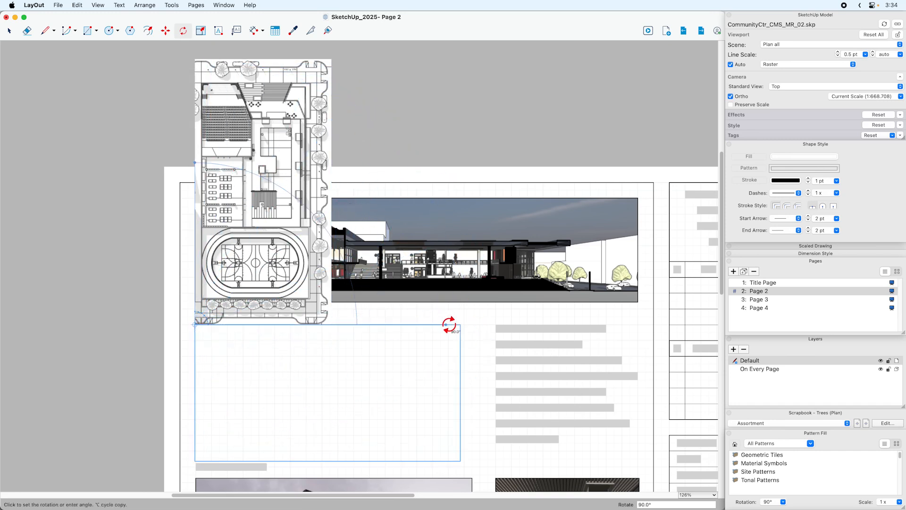
pyautogui.click(449, 325)
pyautogui.click(467, 406)
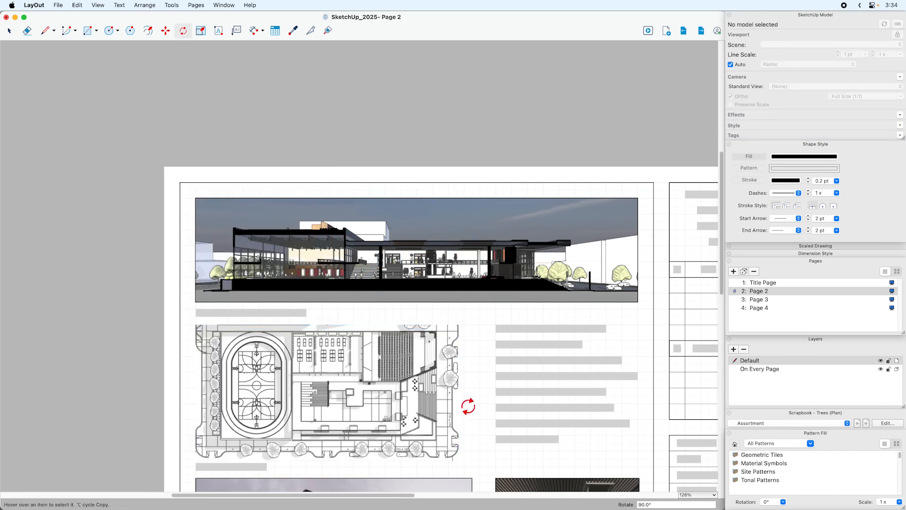
pyautogui.moveTo(467, 407); pyautogui.dragTo(461, 277, button='middle')
pyautogui.press('space')
pyautogui.scroll(3, 472, 282)
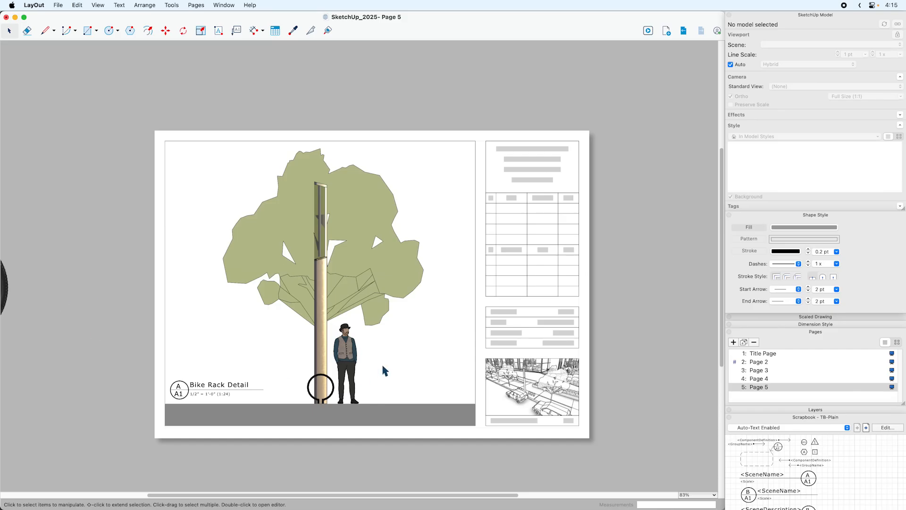
# Step: Move the bicycle image from outside the page onto the Bike Rack Detail drawing on Page 5
pyautogui.moveTo(7, 288); pyautogui.dragTo(475, 346)
pyautogui.click(476, 346)
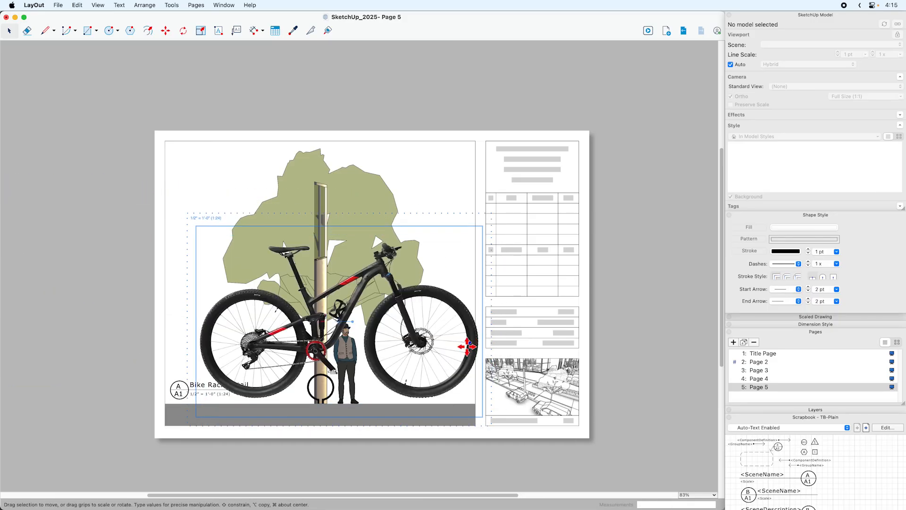
pyautogui.click(124, 351)
pyautogui.scroll(3, 349, 344)
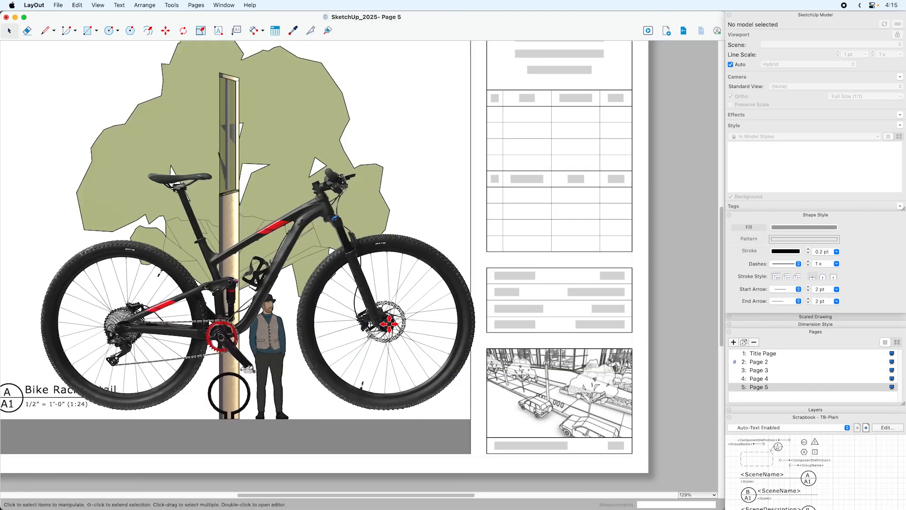
# Step: Open the bicycle's scaled drawing and scale the bicycle between two points so its front wheel measures 28 inches across
pyautogui.doubleClick(389, 322)
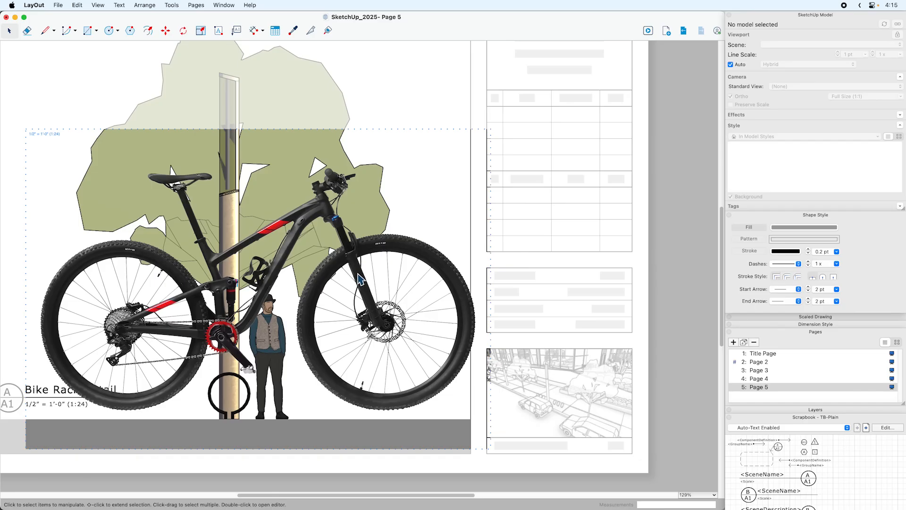
pyautogui.click(400, 358)
pyautogui.press('s')
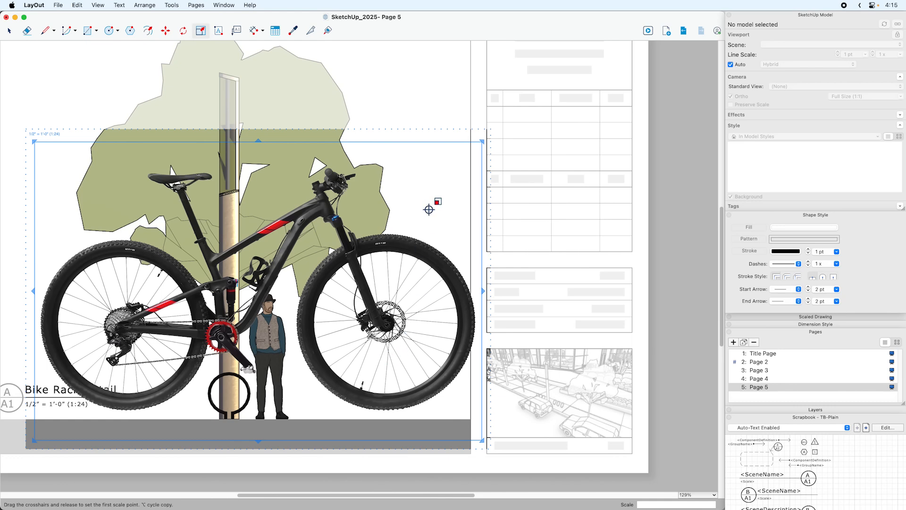
pyautogui.click(381, 411)
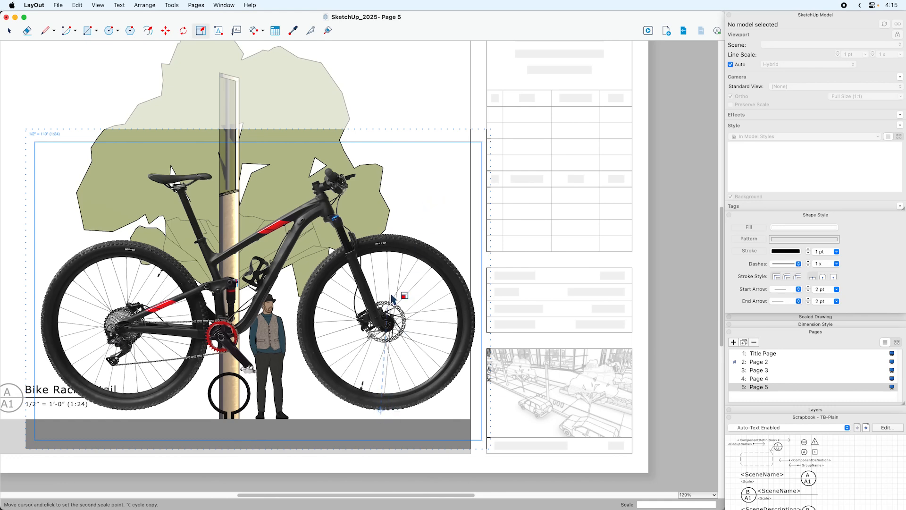
pyautogui.click(396, 239)
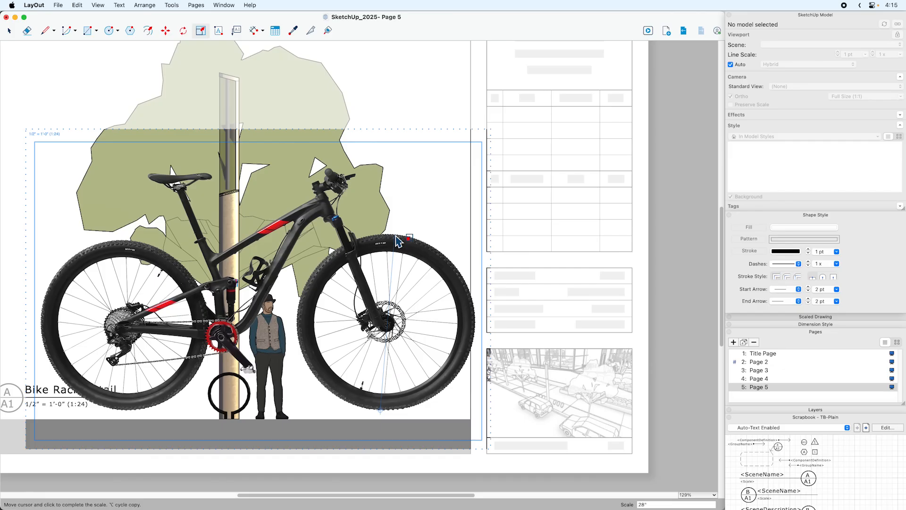
pyautogui.click(396, 240)
pyautogui.press('space')
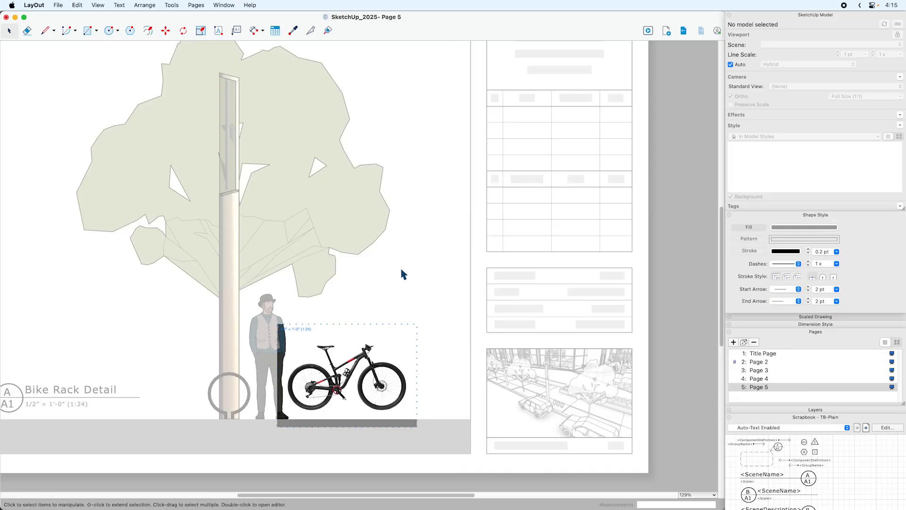
# Step: Leave the scaled drawing and move the bicycle onto the ground line in front of the bike rack and pole
pyautogui.click(402, 271)
pyautogui.click(386, 374)
pyautogui.press('m')
pyautogui.click(307, 414)
pyautogui.click(188, 421)
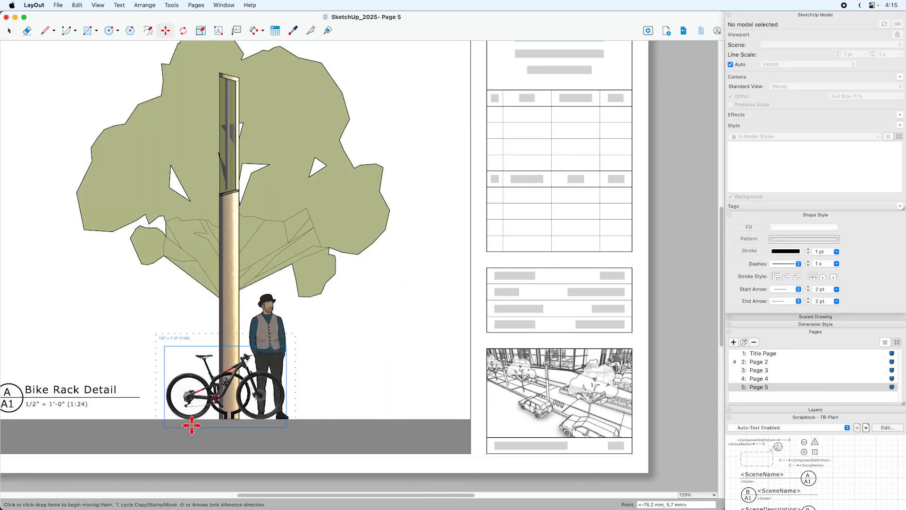
pyautogui.press('space')
pyautogui.click(120, 321)
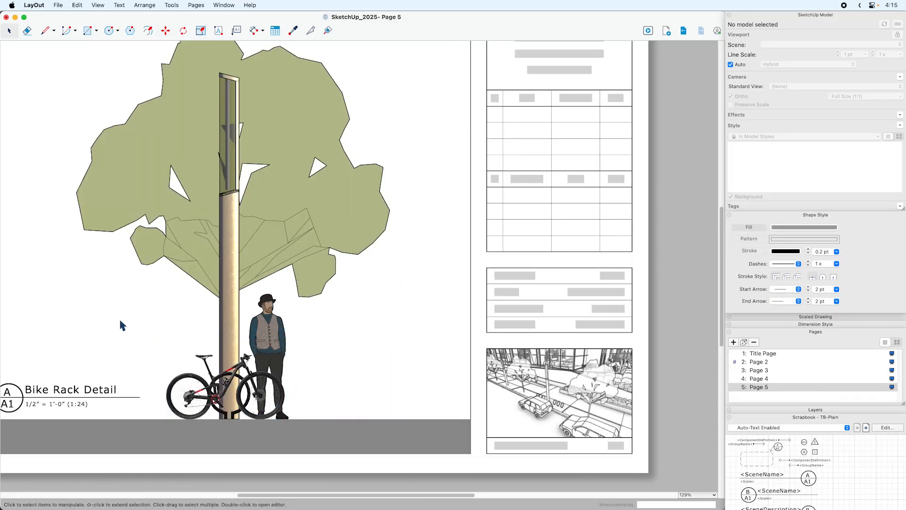
pyautogui.press('super+0')
pyautogui.scroll(-2, 128, 318)
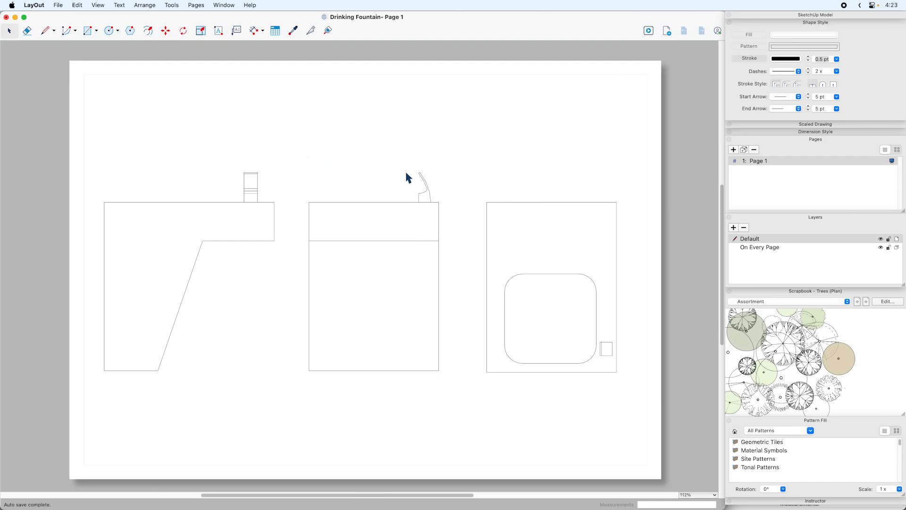
# Step: Examine the separate line segments forming the spout profile above the middle view of the Drinking Fountain drawing
pyautogui.press('z')
pyautogui.moveTo(410, 168); pyautogui.dragTo(457, 223)
pyautogui.press('space')
pyautogui.click(299, 148)
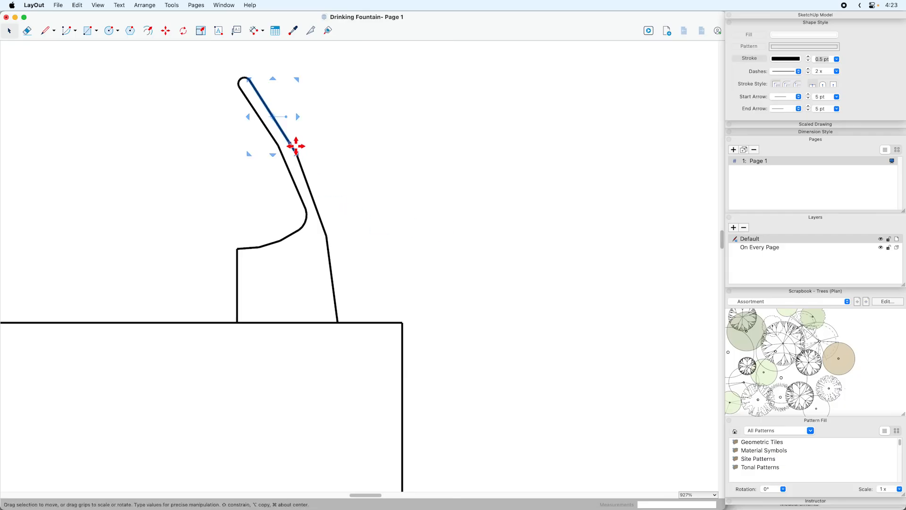
pyautogui.click(307, 181)
pyautogui.click(296, 186)
pyautogui.click(285, 239)
pyautogui.click(267, 243)
pyautogui.click(260, 246)
pyautogui.moveTo(282, 214); pyautogui.dragTo(399, 268, button='middle')
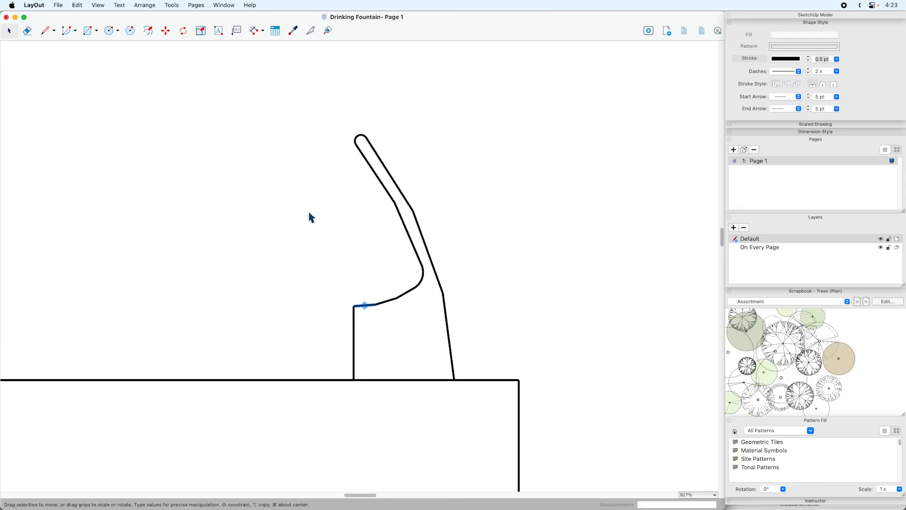
pyautogui.scroll(-10, 388, 300)
pyautogui.moveTo(387, 340); pyautogui.dragTo(424, 239, button='middle')
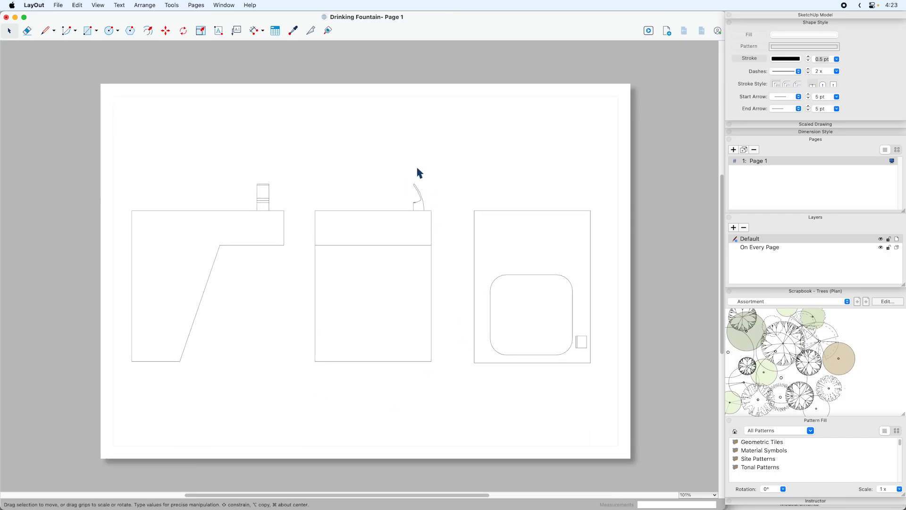
pyautogui.scroll(10, 432, 204)
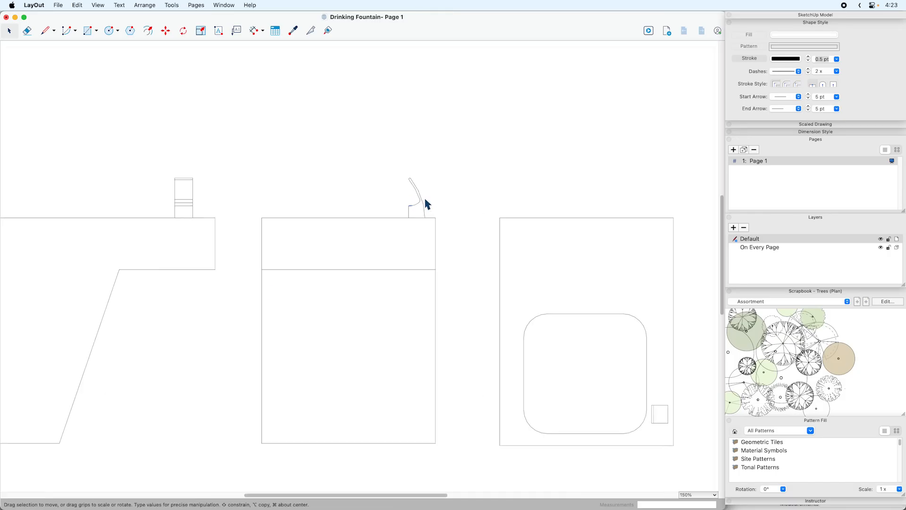
# Step: Join the separate segments of the spout profile and the adjoining box edges in the middle view of the drinking fountain
pyautogui.click(326, 164)
pyautogui.click(329, 31)
pyautogui.click(358, 153)
pyautogui.click(424, 262)
pyautogui.click(458, 379)
pyautogui.click(506, 452)
pyautogui.click(512, 419)
pyautogui.moveTo(513, 421); pyautogui.dragTo(499, 320, button='middle')
pyautogui.moveTo(467, 251); pyautogui.dragTo(498, 335, button='middle')
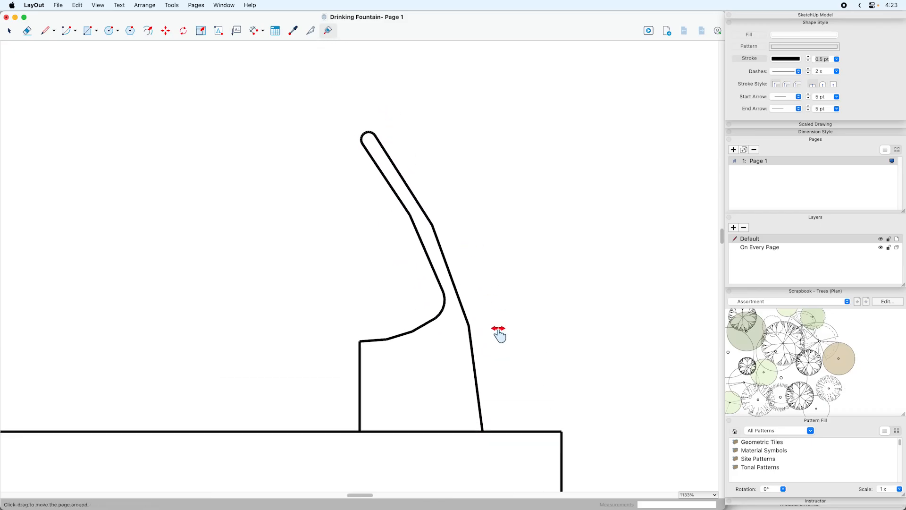
pyautogui.scroll(-1, 389, 249)
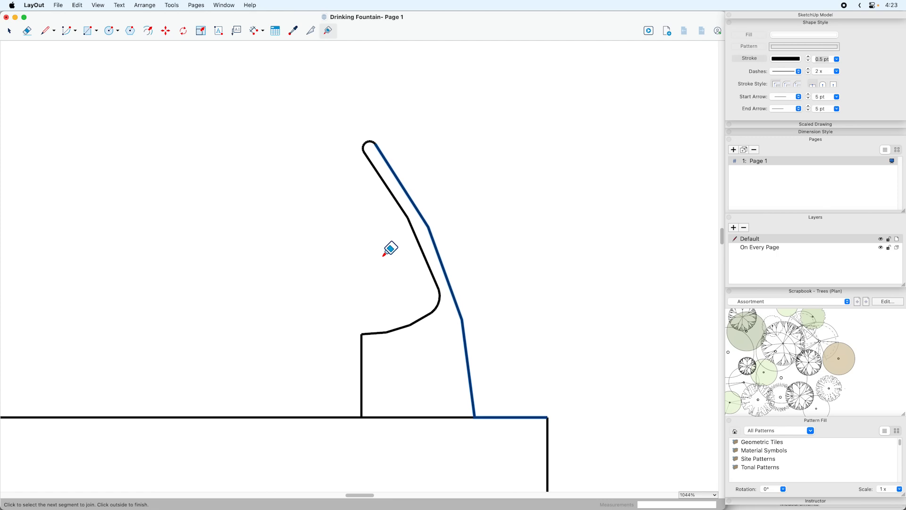
pyautogui.click(381, 249)
pyautogui.press('space')
pyautogui.click(418, 212)
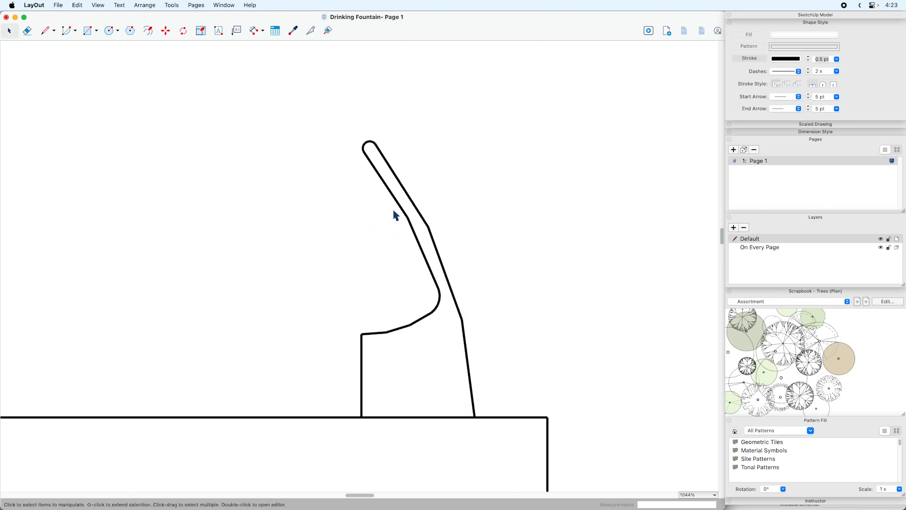
# Step: Select the linework of the middle view to check which segments now belong to one continuous outline
pyautogui.scroll(-10, 410, 200)
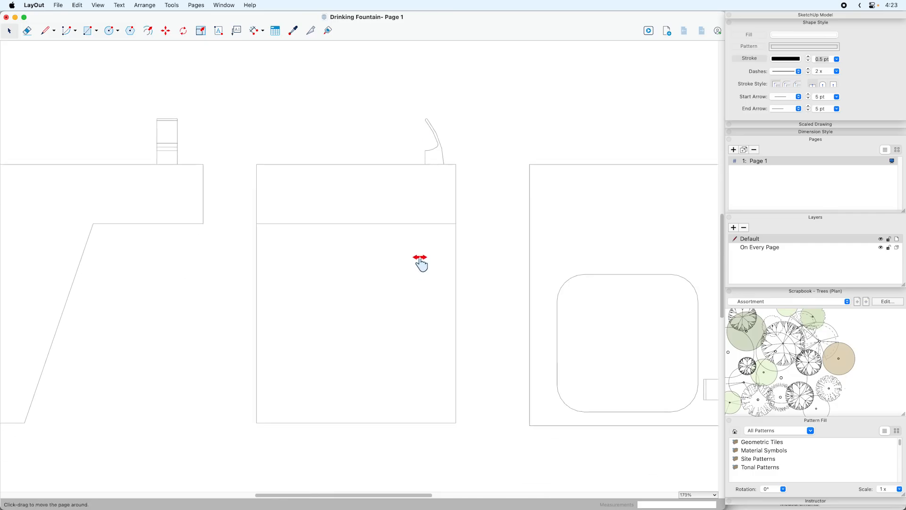
pyautogui.moveTo(240, 94); pyautogui.dragTo(497, 465)
pyautogui.keyDown('shift'); pyautogui.moveTo(441, 227); pyautogui.dragTo(438, 156); pyautogui.keyUp('shift')
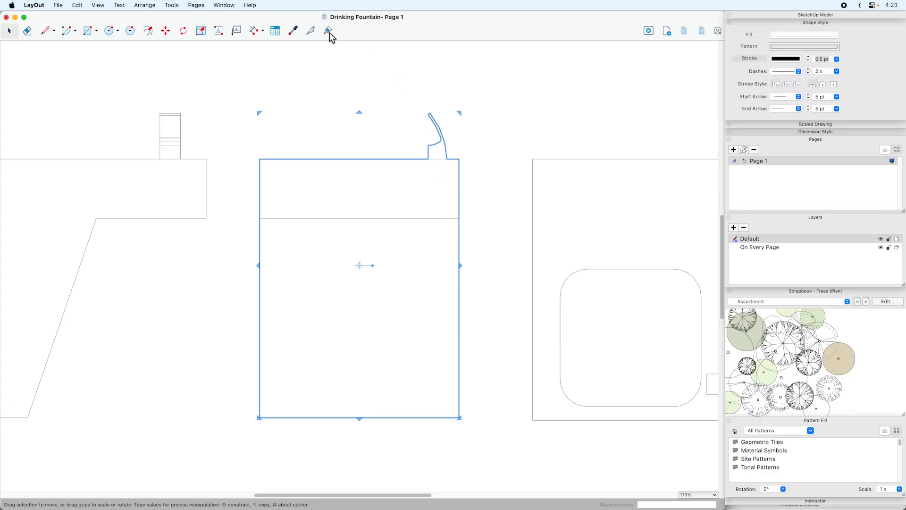
pyautogui.click(478, 171)
pyautogui.click(410, 160)
pyautogui.click(414, 80)
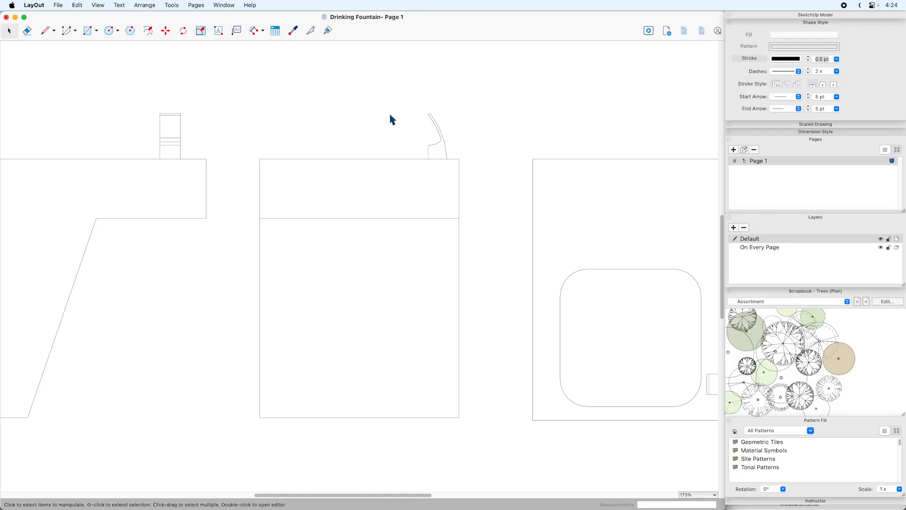
# Step: Try to split the joined outline at the rounded tip of the spout, and undo that split
pyautogui.scroll(10, 438, 130)
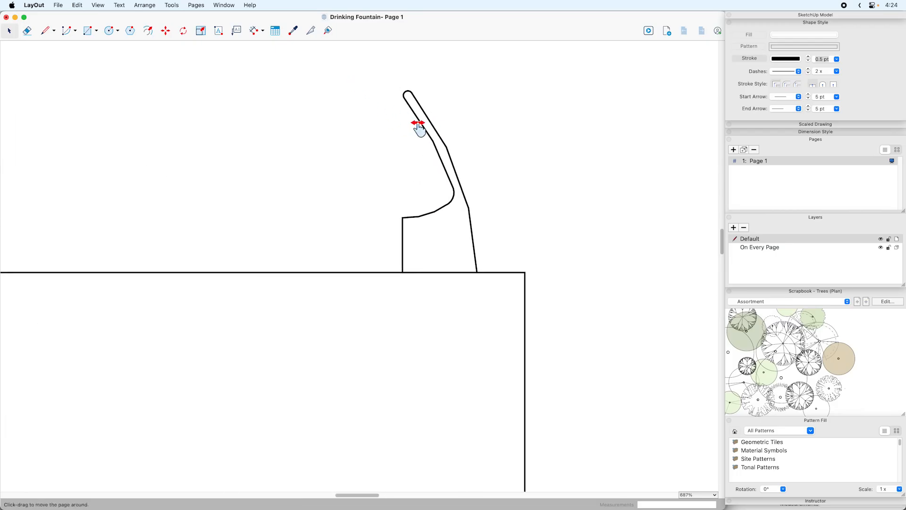
pyautogui.scroll(3, 404, 194)
pyautogui.scroll(-1, 370, 167)
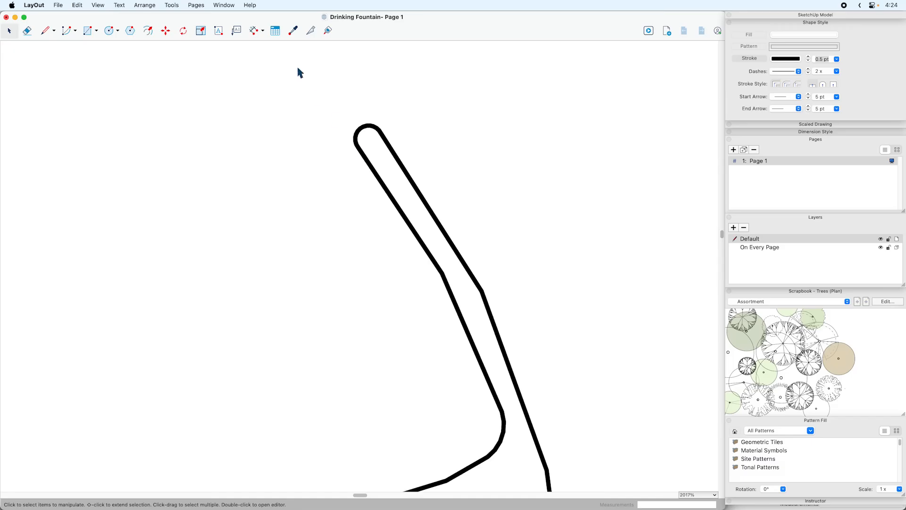
pyautogui.click(310, 31)
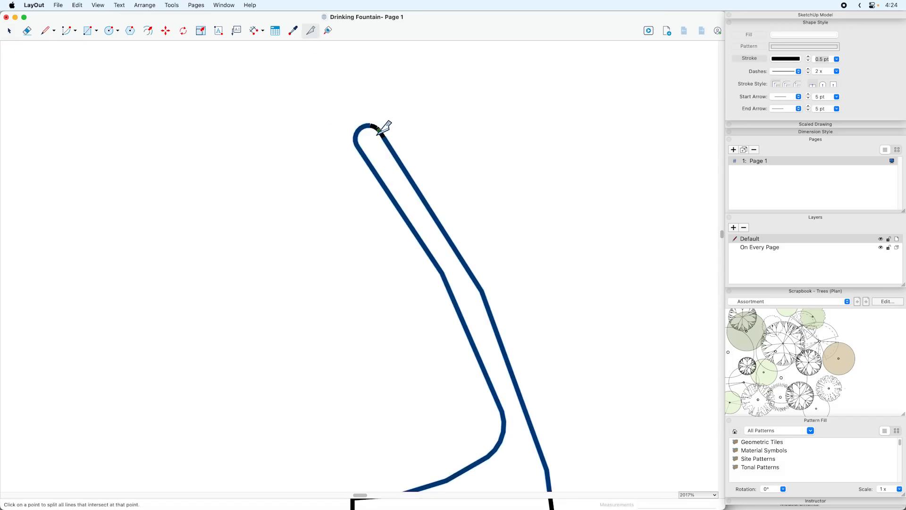
pyautogui.press('super+z')
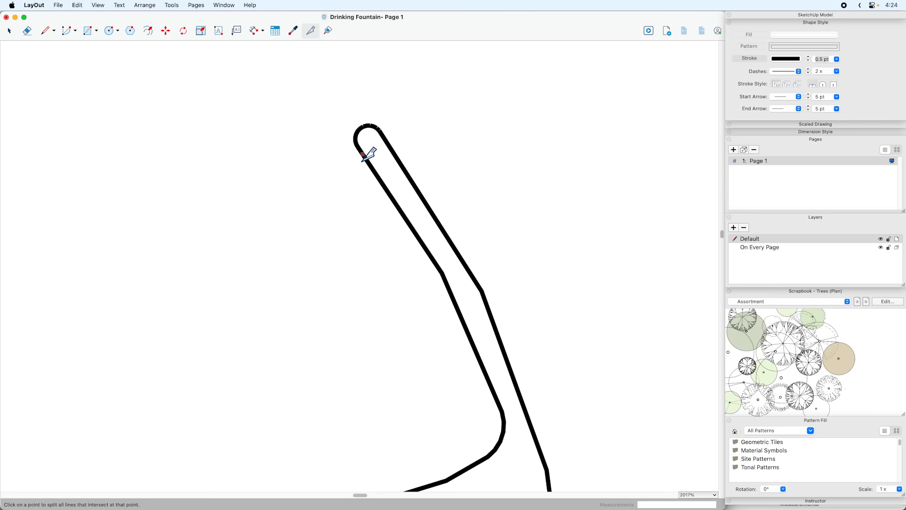
pyautogui.press('space')
# Step: Split the joined outline where the base of the spout meets the top edge of the middle view
pyautogui.click(365, 157)
pyautogui.scroll(-5, 365, 158)
pyautogui.scroll(-10, 366, 158)
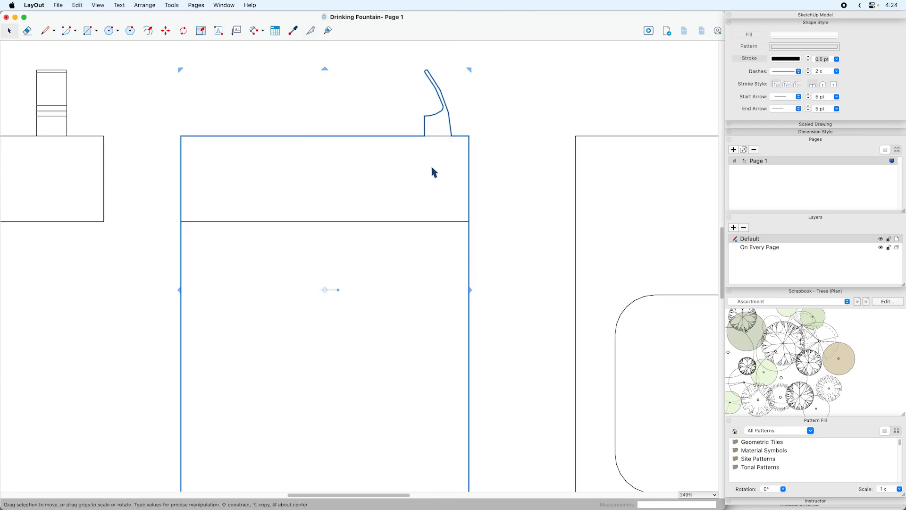
pyautogui.hscroll(-2, 421, 217)
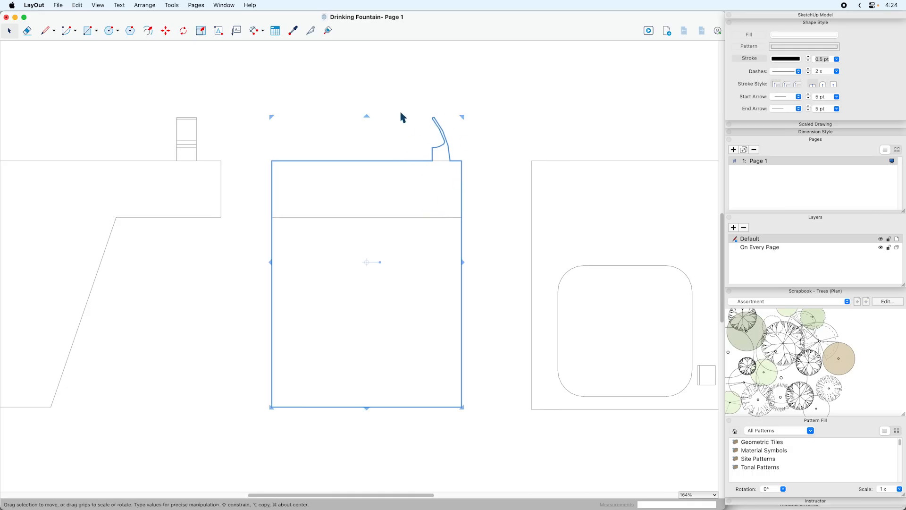
pyautogui.click(312, 32)
pyautogui.click(432, 160)
pyautogui.click(432, 152)
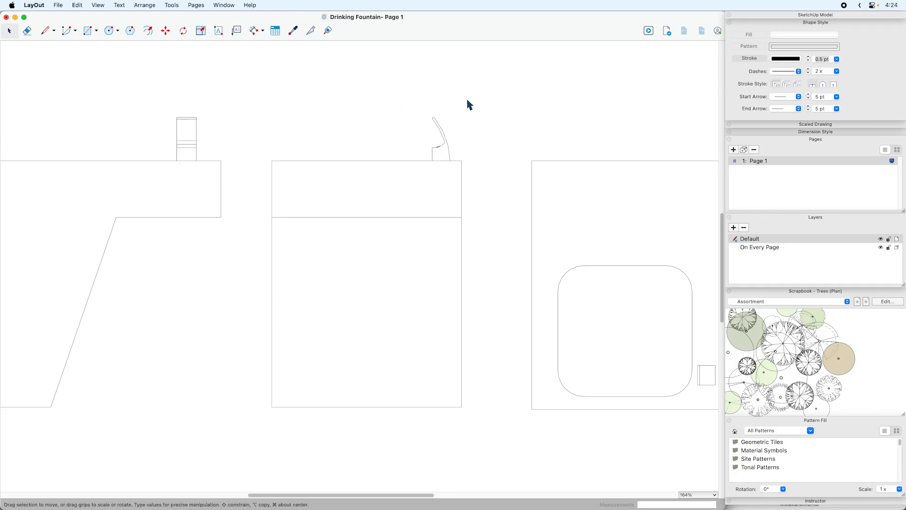
# Step: Examine the fountain's plan view by selecting its outer rectangle, rounded basin and small spout square one at a time
pyautogui.moveTo(576, 255)
pyautogui.mouseDown(button='middle')
pyautogui.moveTo(372, 216)
pyautogui.moveTo(367, 231)
pyautogui.moveTo(379, 234)
pyautogui.mouseUp(button='middle')
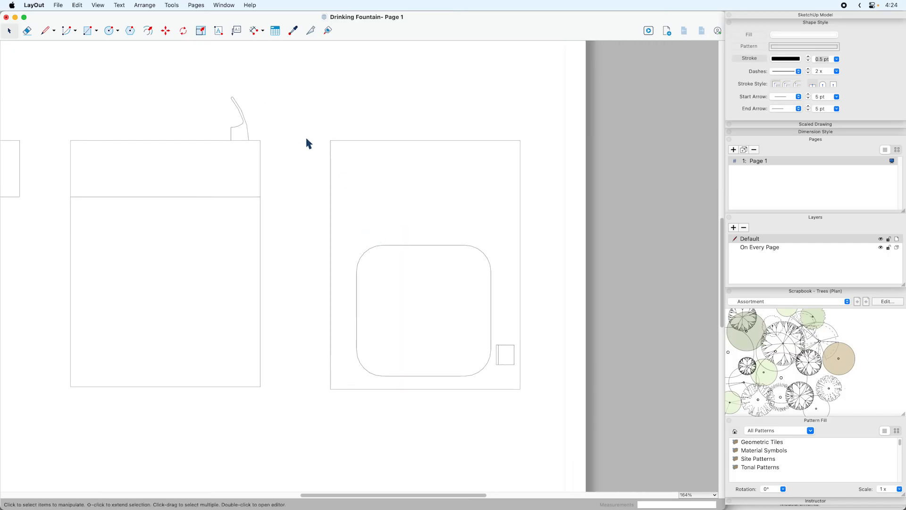
pyautogui.moveTo(329, 141)
pyautogui.mouseDown()
pyautogui.moveTo(558, 431)
pyautogui.moveTo(537, 358)
pyautogui.moveTo(540, 411)
pyautogui.mouseUp()
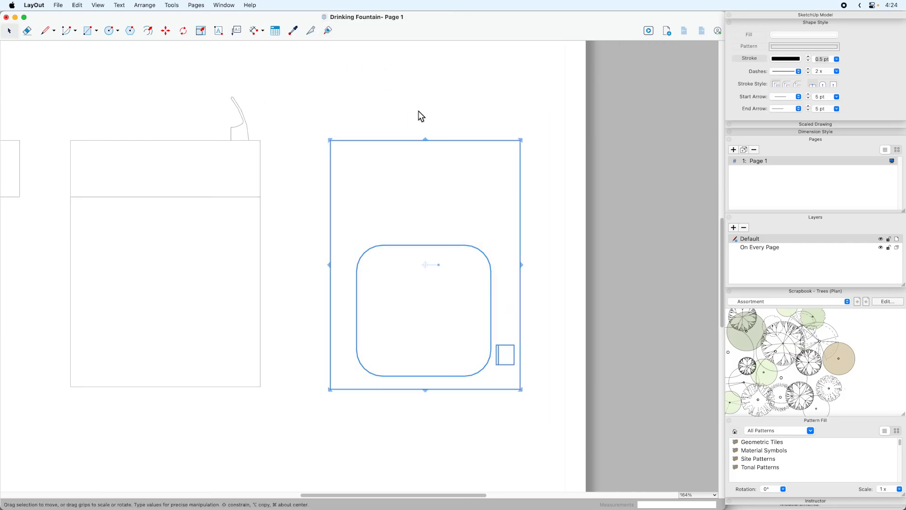
pyautogui.click(401, 123)
pyautogui.click(401, 141)
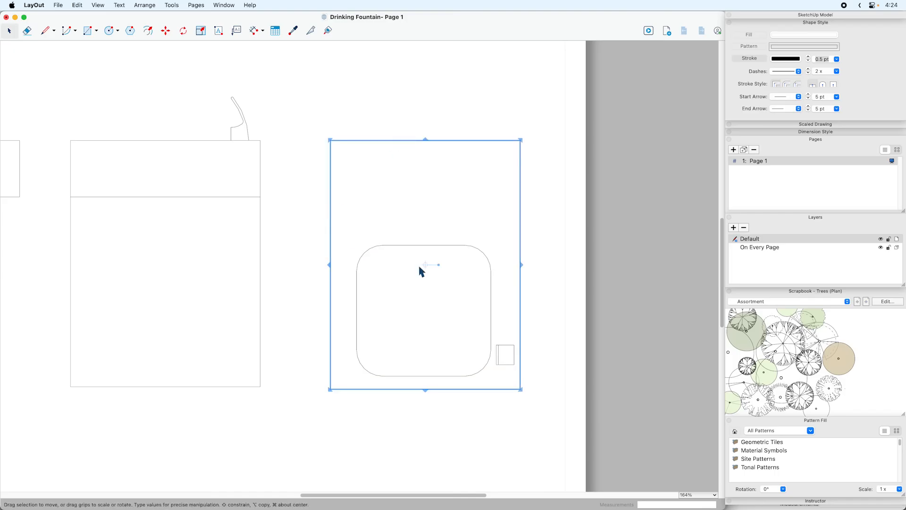
pyautogui.click(412, 246)
pyautogui.click(508, 346)
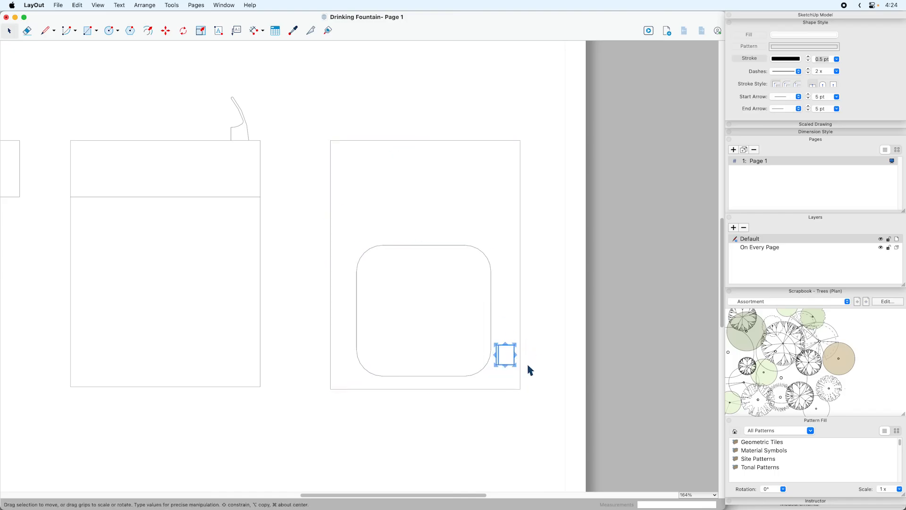
pyautogui.click(521, 328)
pyautogui.click(473, 247)
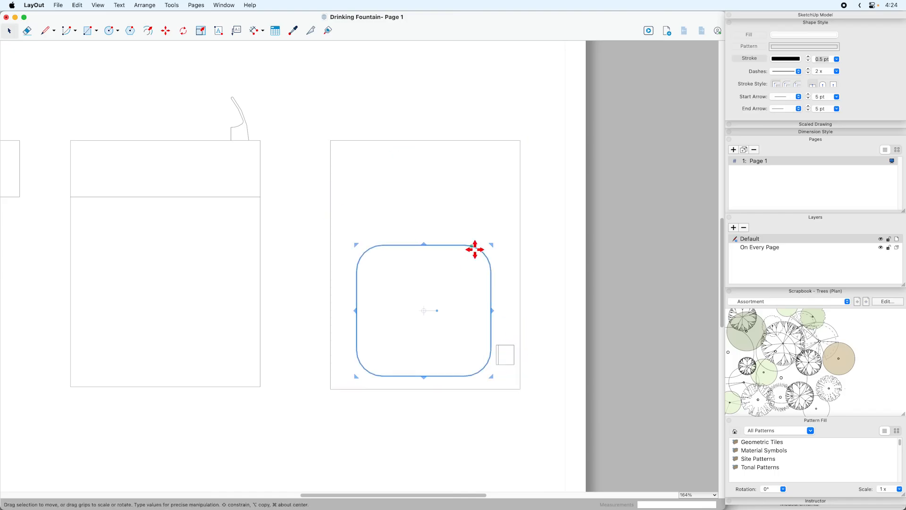
pyautogui.click(538, 267)
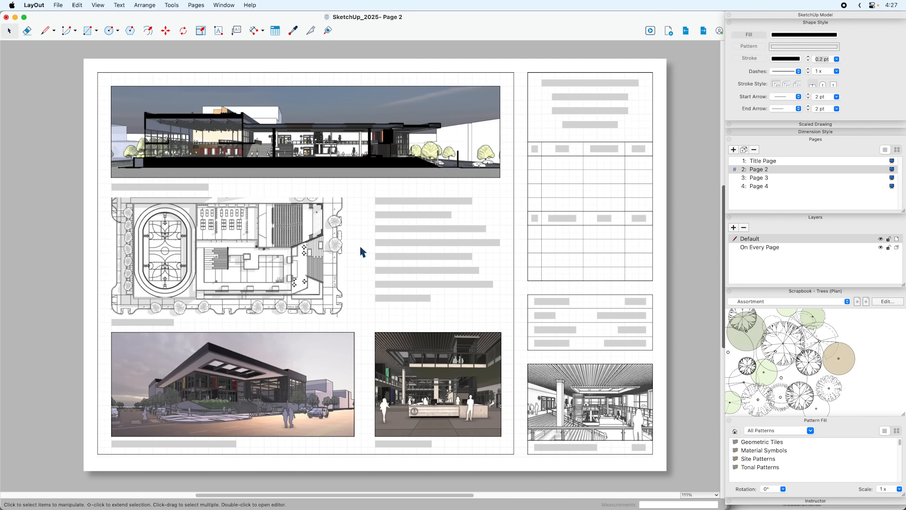
# Step: Inspect Page 2's text block, lower images and table header with Zoom Window, returning to the full page after each
pyautogui.press('z')
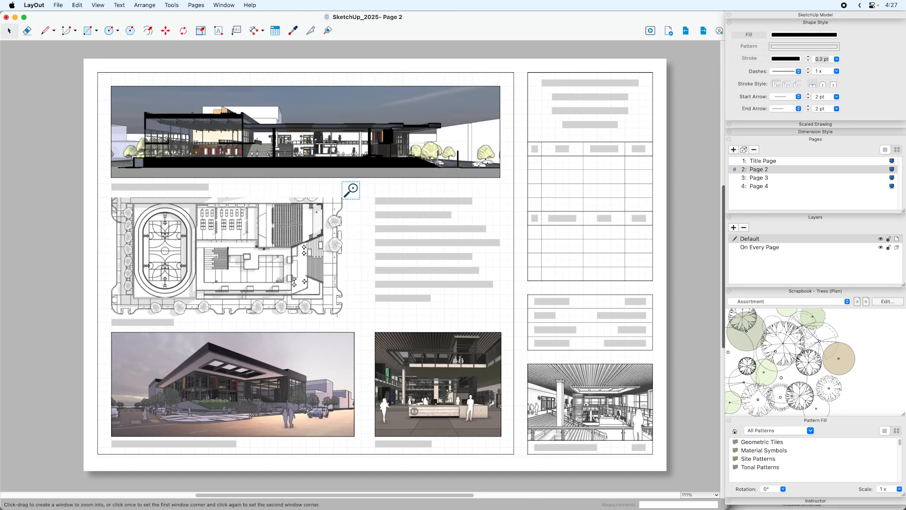
pyautogui.moveTo(348, 185); pyautogui.dragTo(533, 282)
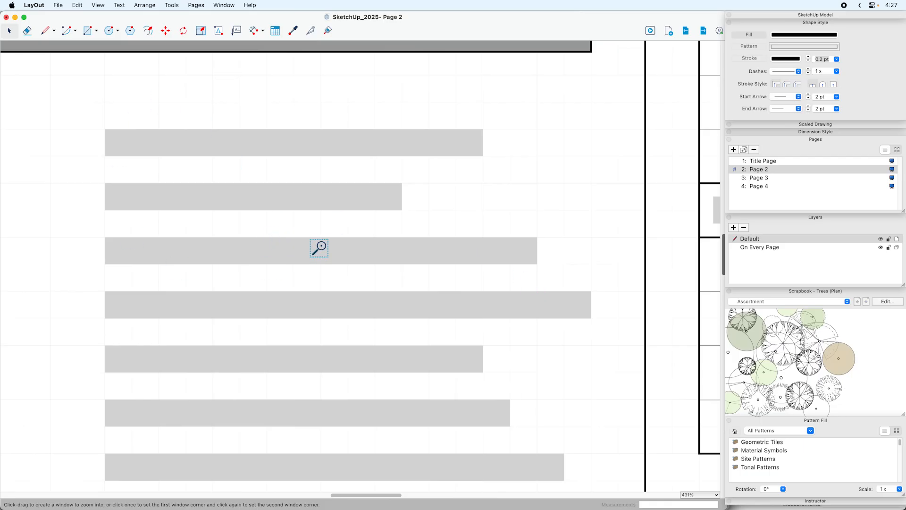
pyautogui.press('super+0')
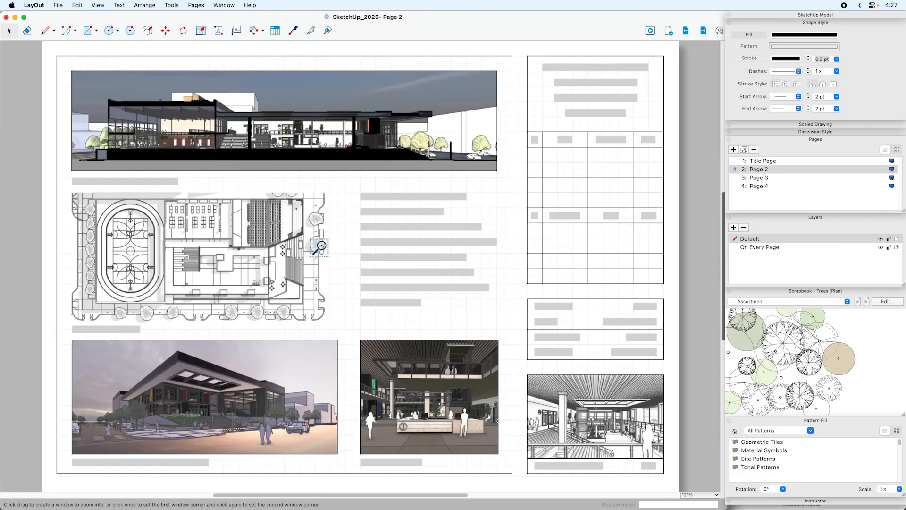
pyautogui.scroll(-1, 322, 246)
pyautogui.moveTo(396, 307); pyautogui.dragTo(358, 247, button='middle')
pyautogui.moveTo(312, 271); pyautogui.dragTo(470, 404)
pyautogui.press('super+0')
pyautogui.moveTo(520, 115); pyautogui.dragTo(670, 196)
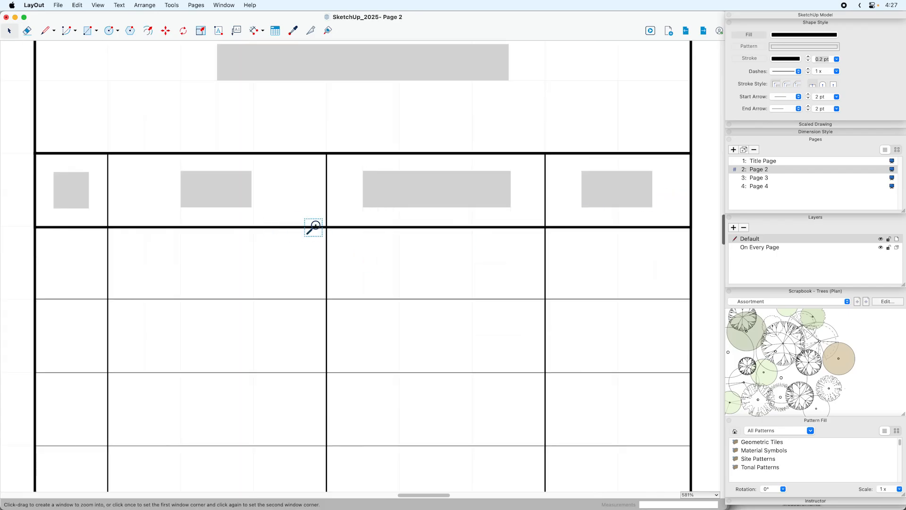
pyautogui.press('super+0')
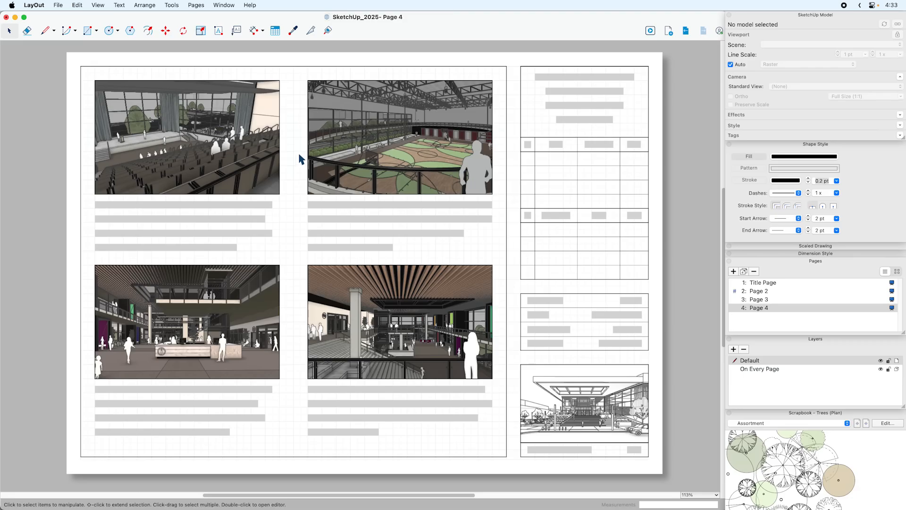
# Step: Turn on ambient occlusion for the 05_Gym&Track viewport on Page 4 and adjust its distance to about three quarters of the range
pyautogui.scroll(5, 408, 158)
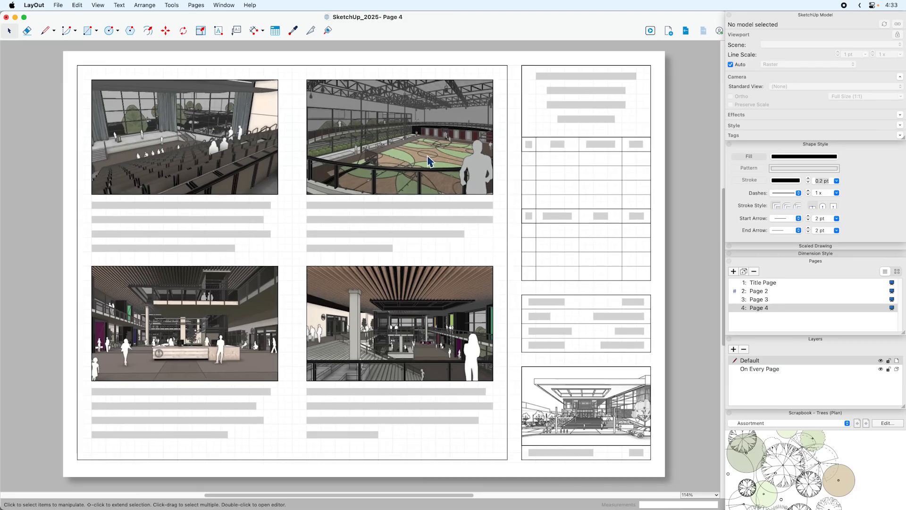
pyautogui.scroll(2, 419, 151)
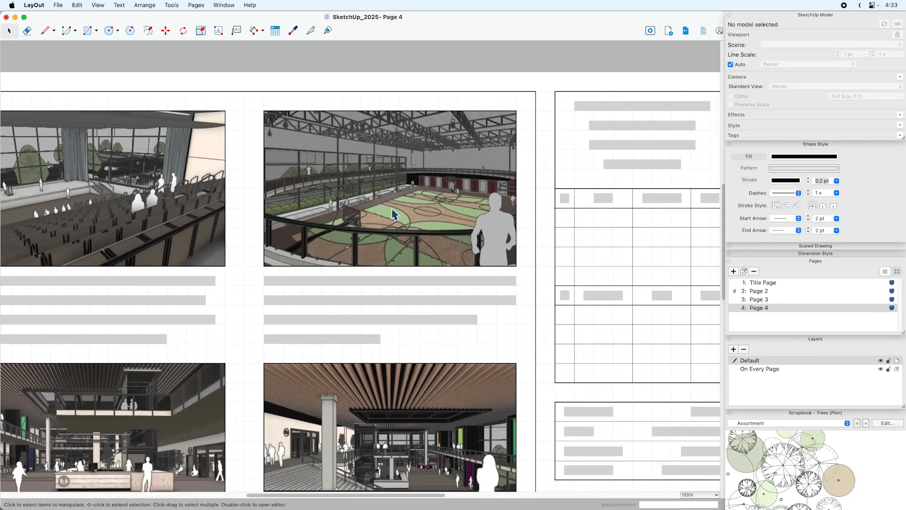
pyautogui.click(410, 215)
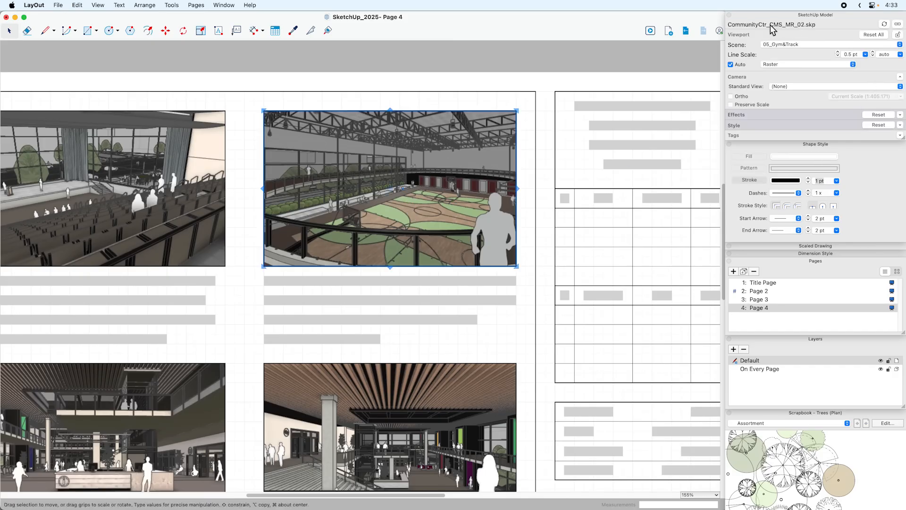
pyautogui.click(900, 115)
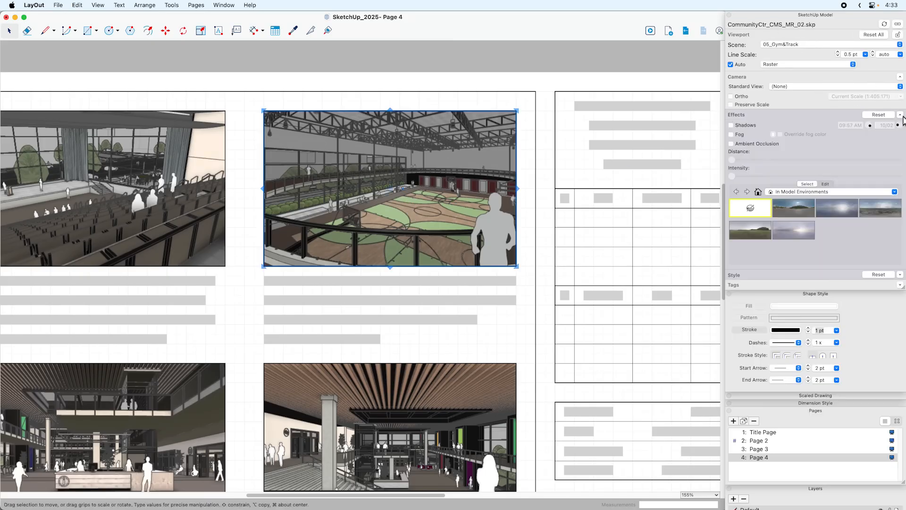
pyautogui.click(731, 144)
pyautogui.moveTo(855, 160)
pyautogui.mouseDown()
pyautogui.moveTo(744, 161)
pyautogui.moveTo(863, 160)
pyautogui.mouseUp()
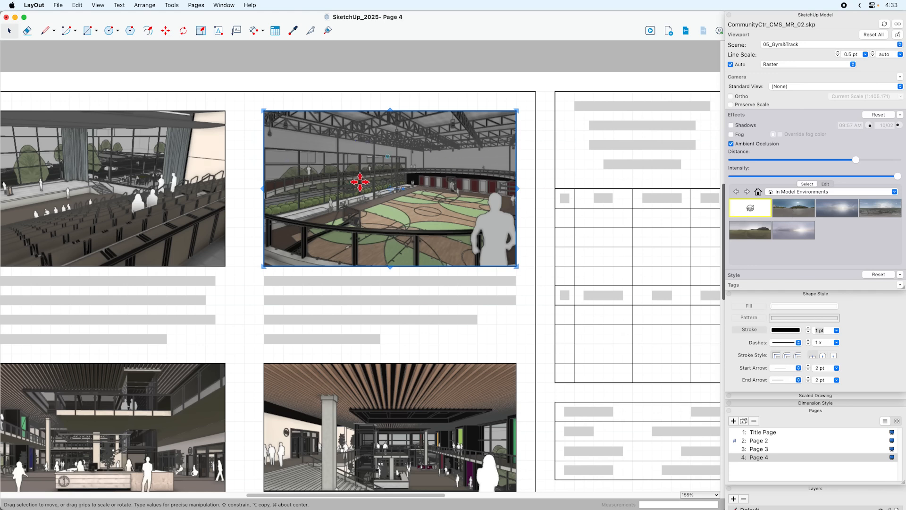
# Step: Try the last three in-model environments one after another on the gym viewport
pyautogui.click(887, 216)
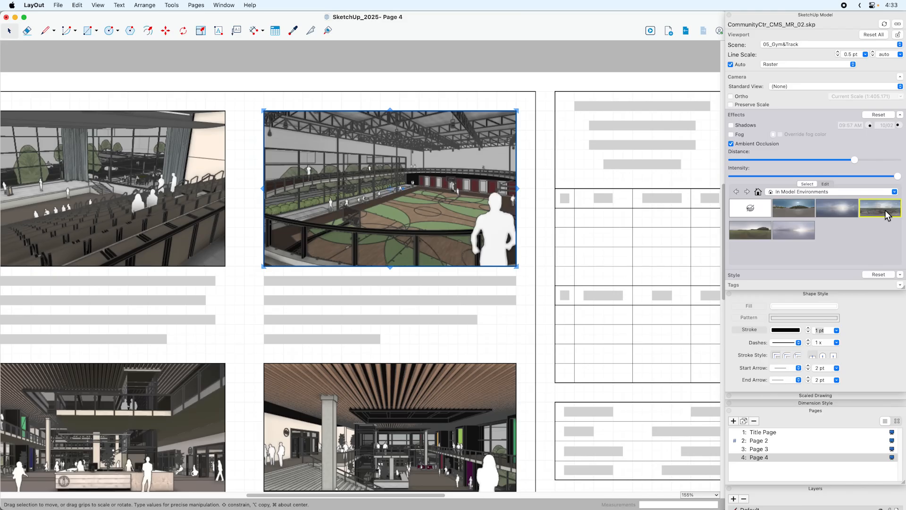
pyautogui.click(791, 230)
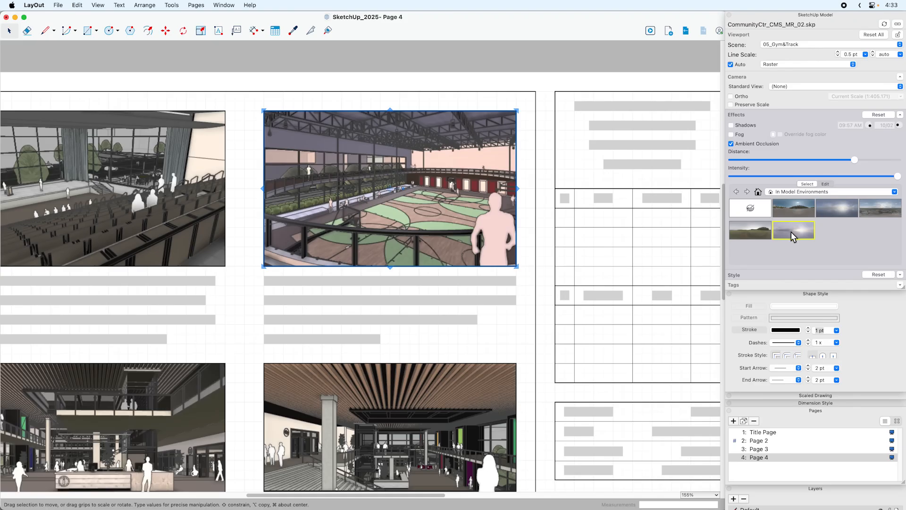
pyautogui.click(750, 228)
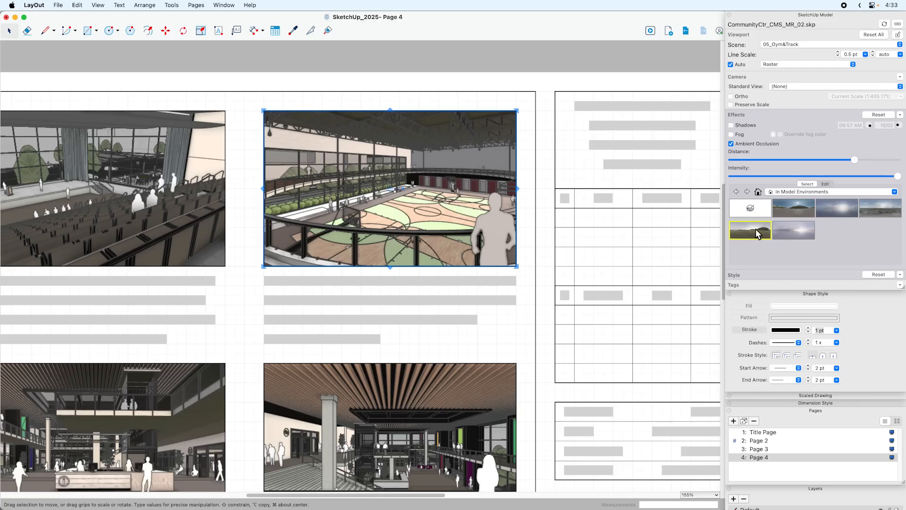
# Step: Apply the blue sky environment with the sun glow to the gym viewport and set its rotation angle to 212
pyautogui.click(844, 206)
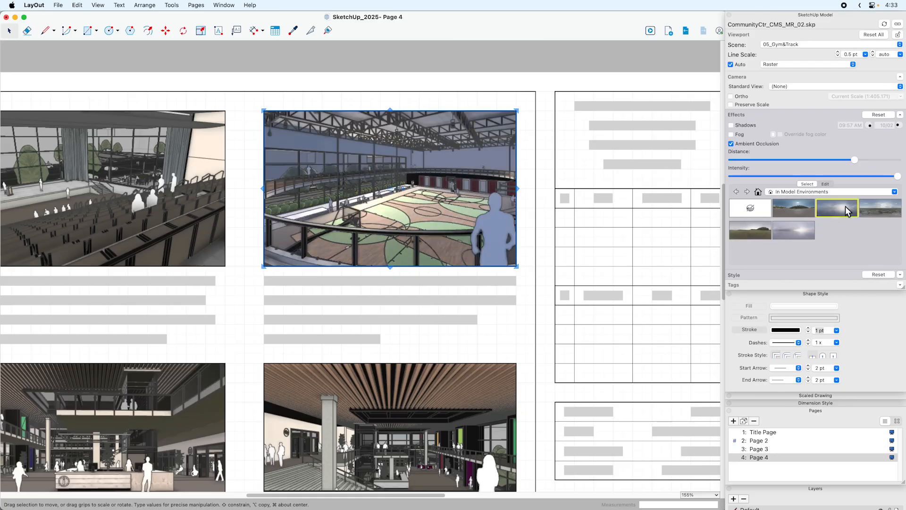
pyautogui.click(826, 184)
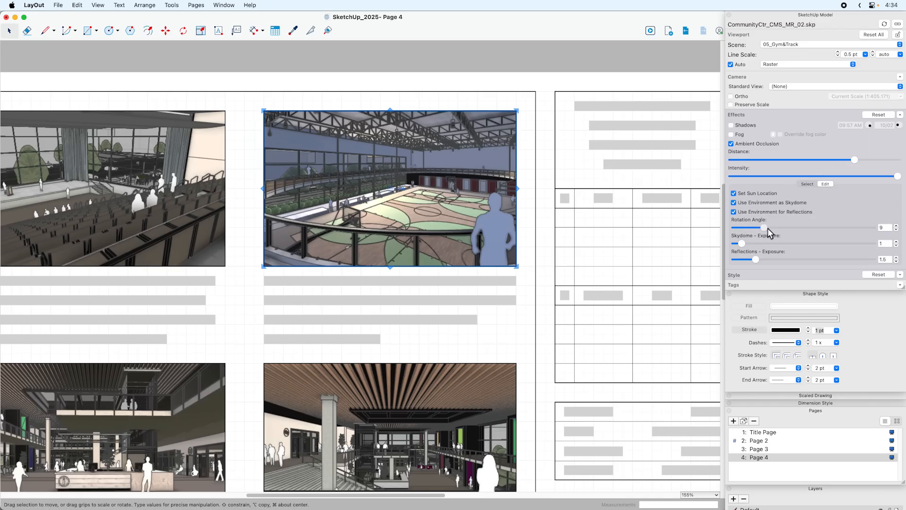
pyautogui.moveTo(806, 228); pyautogui.dragTo(818, 228)
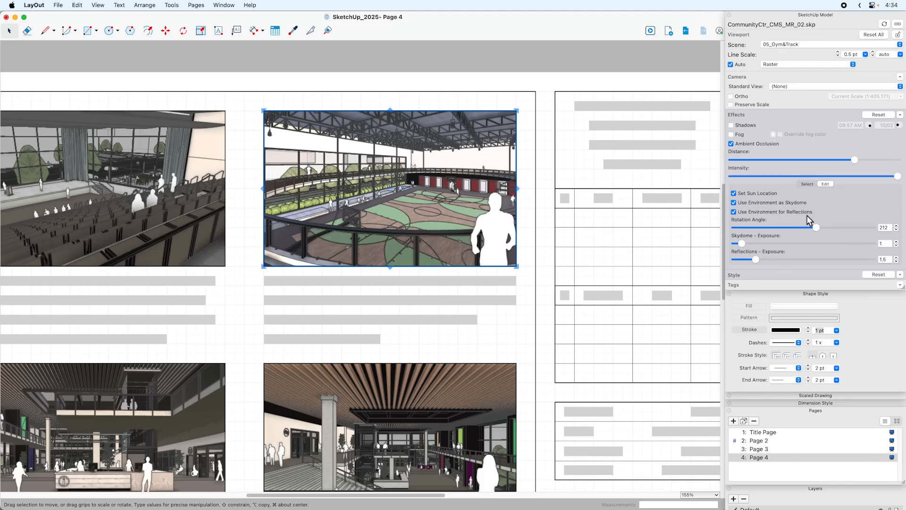
# Step: Collapse the viewport's Effects settings and deselect the gym viewport on Page 4
pyautogui.click(900, 115)
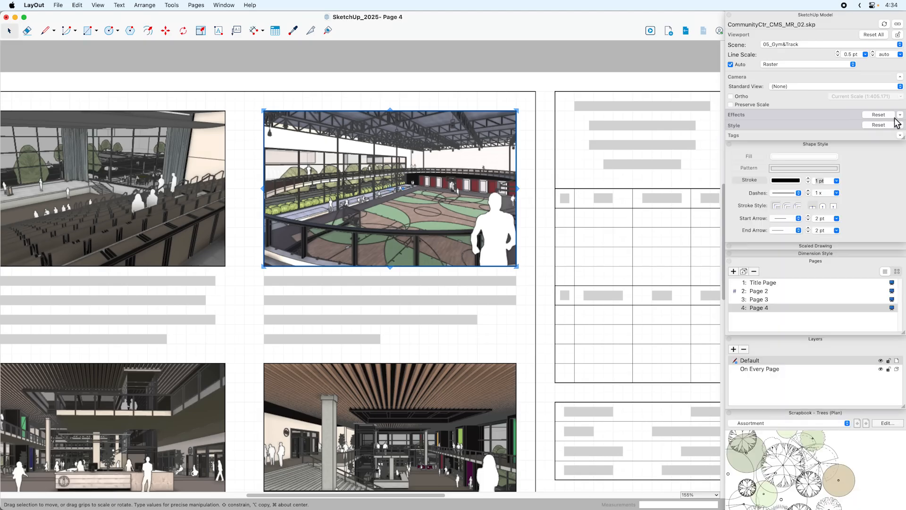
pyautogui.scroll(-3, 523, 191)
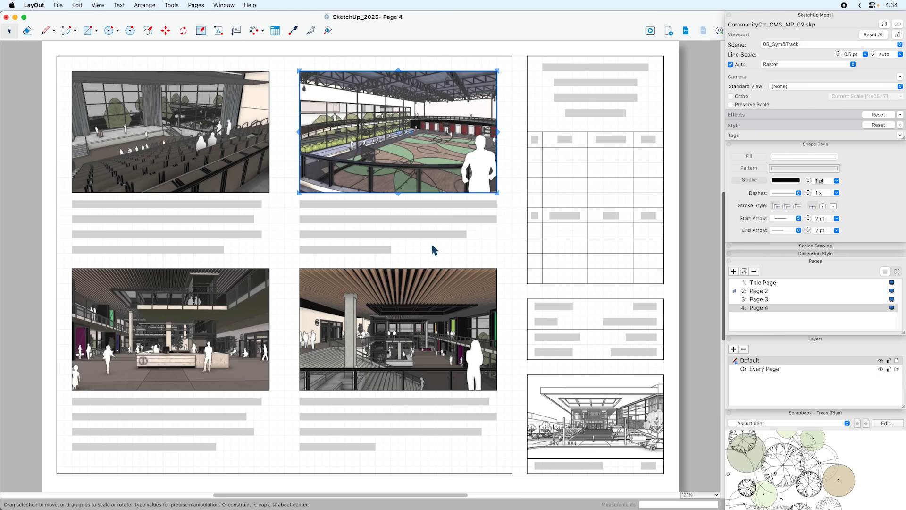
pyautogui.click(290, 250)
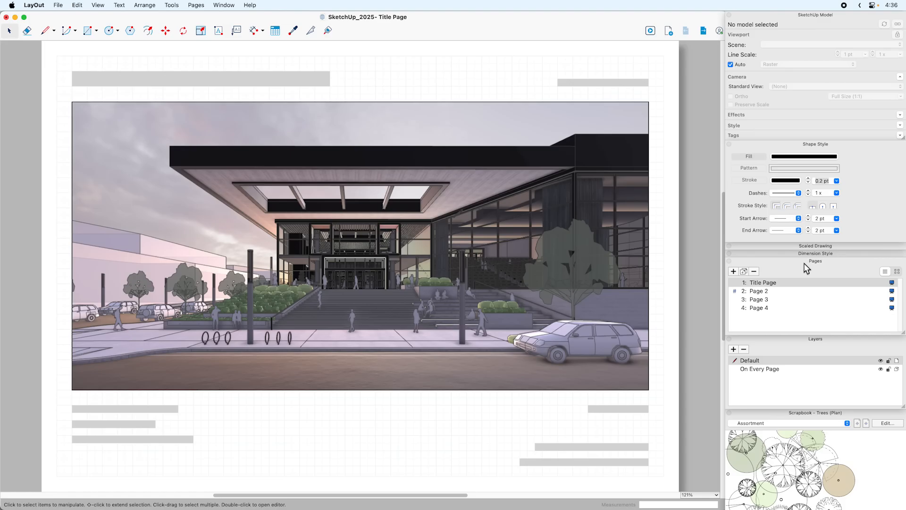
# Step: Go through Page 2, Page 3 and Page 4 of the document in turn
pyautogui.click(780, 291)
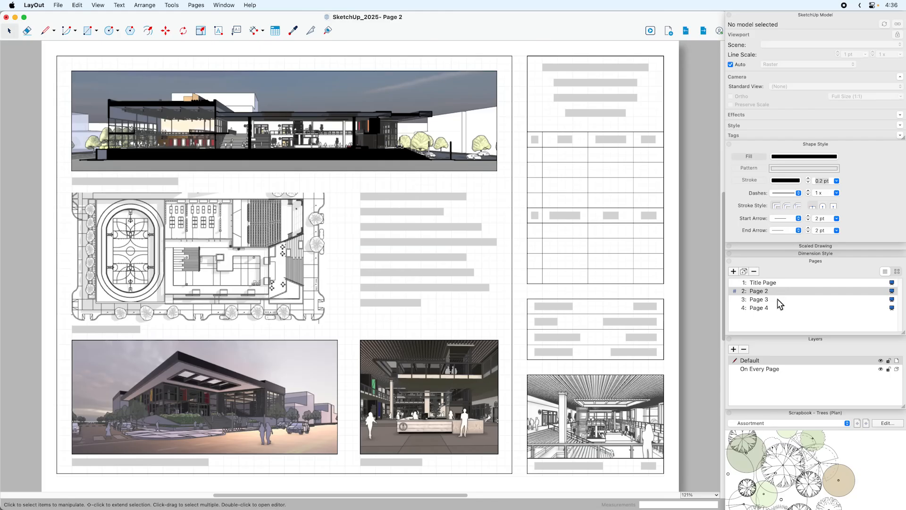
pyautogui.click(778, 298)
pyautogui.click(777, 307)
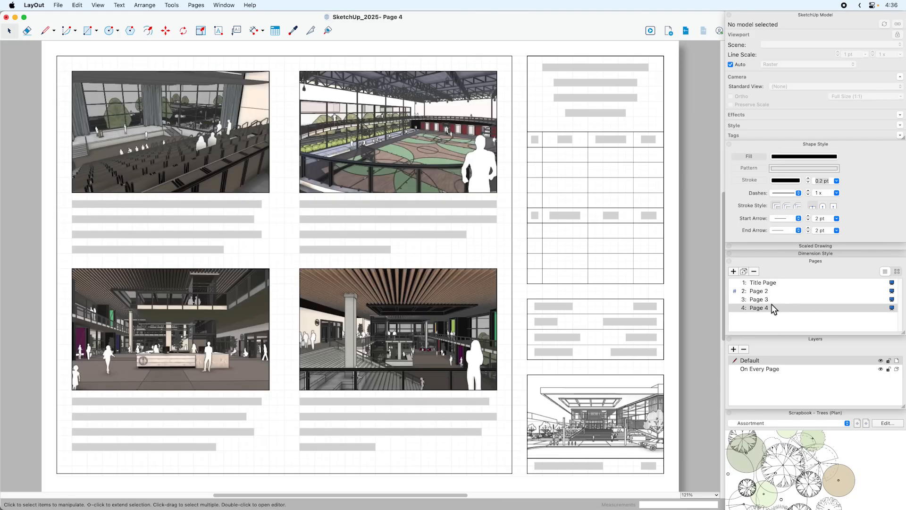
# Step: Select Page 3 and Page 4 together and look at the actions offered for them, including export and print
pyautogui.keyDown('shift'); pyautogui.click(774, 301); pyautogui.keyUp('shift')
pyautogui.rightClick(774, 301)
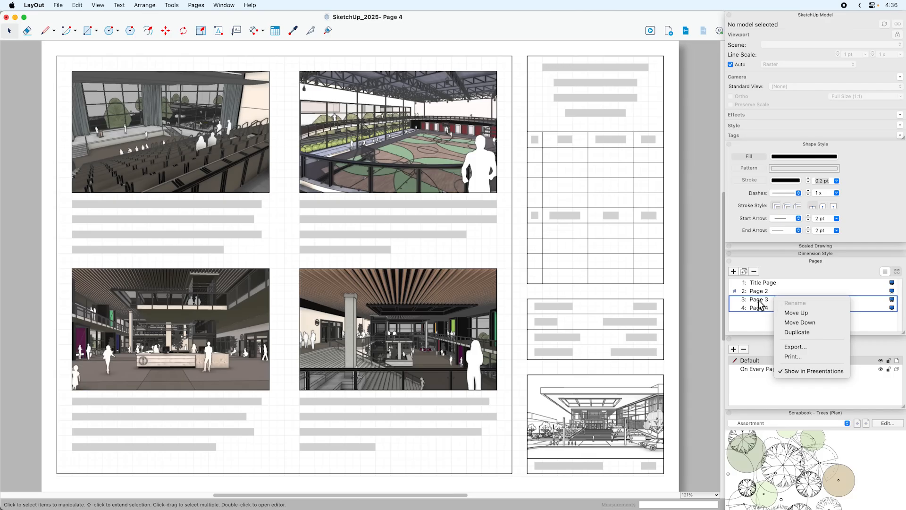
pyautogui.click(815, 350)
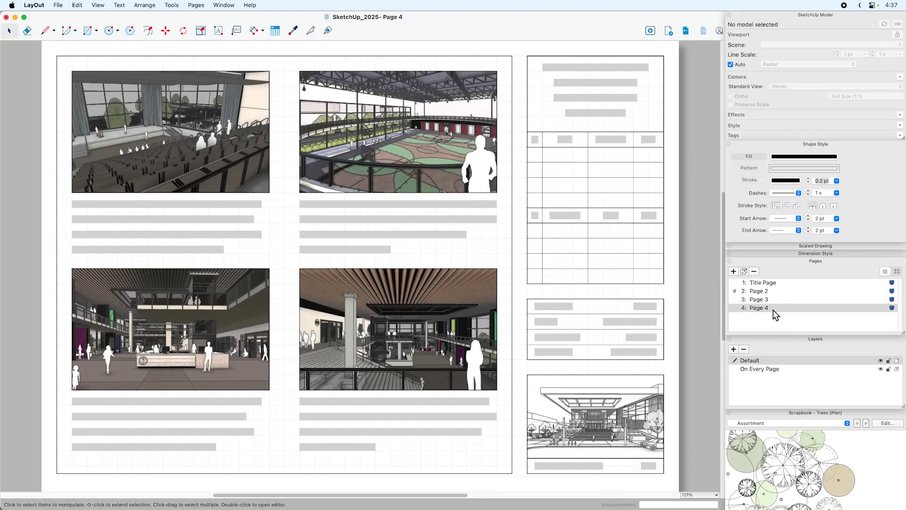
# Step: Look at the export and print actions offered for Page 4 alone and for Pages 2 through 4 together
pyautogui.rightClick(773, 311)
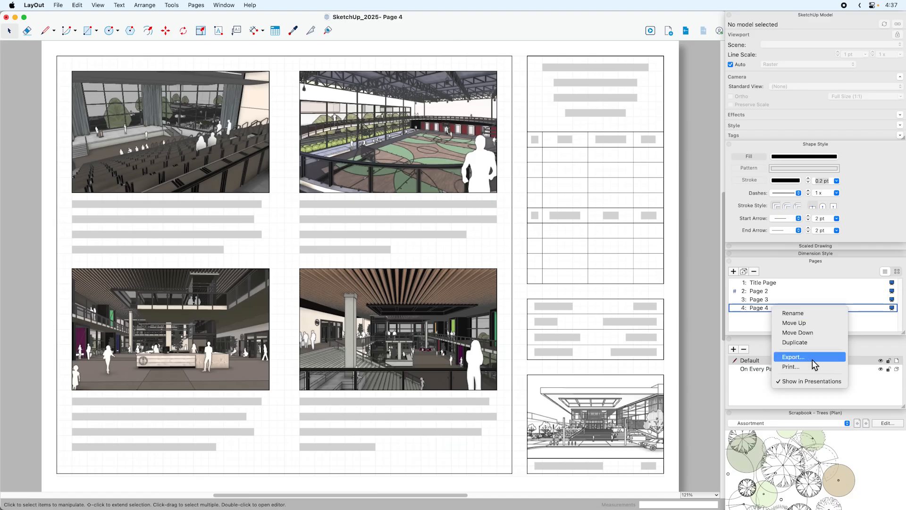
pyautogui.click(751, 321)
pyautogui.keyDown('shift'); pyautogui.click(766, 291); pyautogui.keyUp('shift')
pyautogui.rightClick(771, 290)
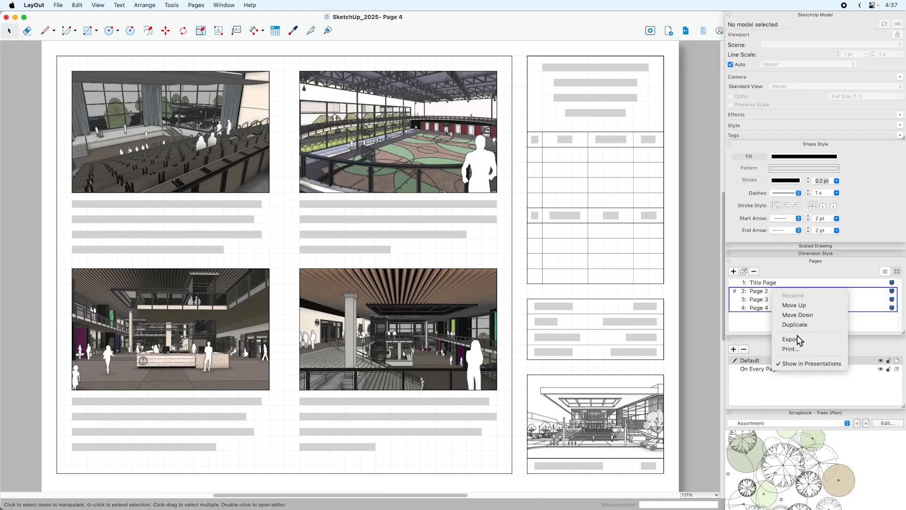
pyautogui.press('Escape')
# Step: Extend the selection to all pages from Title Page to Page 4 and look at their shared actions
pyautogui.keyDown('shift'); pyautogui.click(764, 283); pyautogui.keyUp('shift')
pyautogui.rightClick(767, 284)
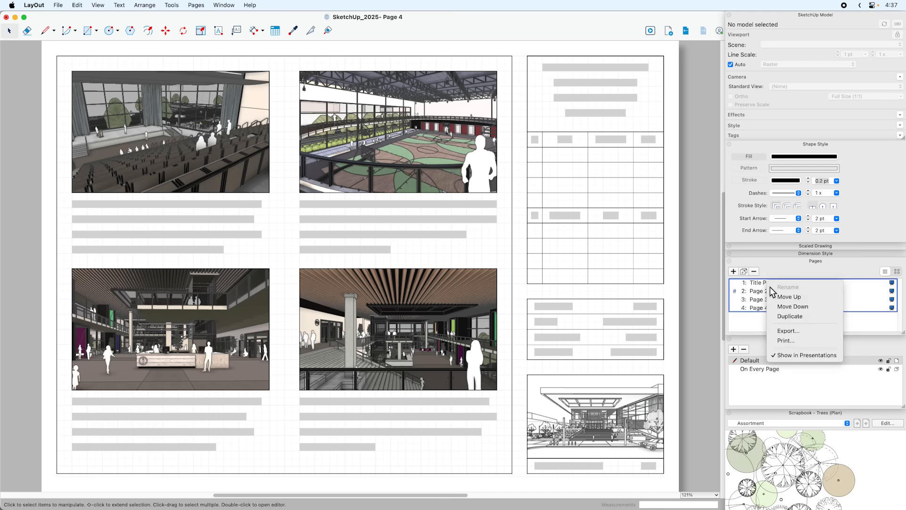
pyautogui.click(755, 326)
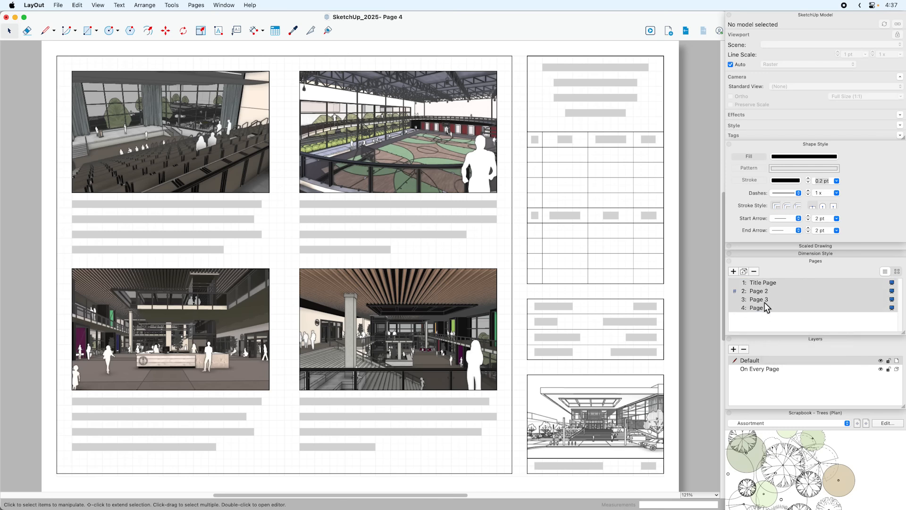